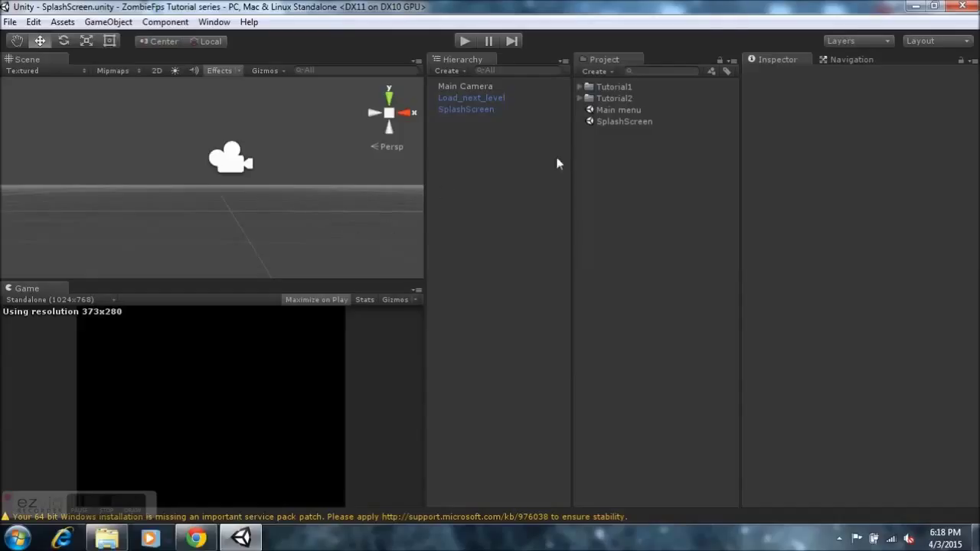
# Look through the Audio, Fonts and Scripts folders inside the project's Tutorial2 folder
pyautogui.click(591, 101)
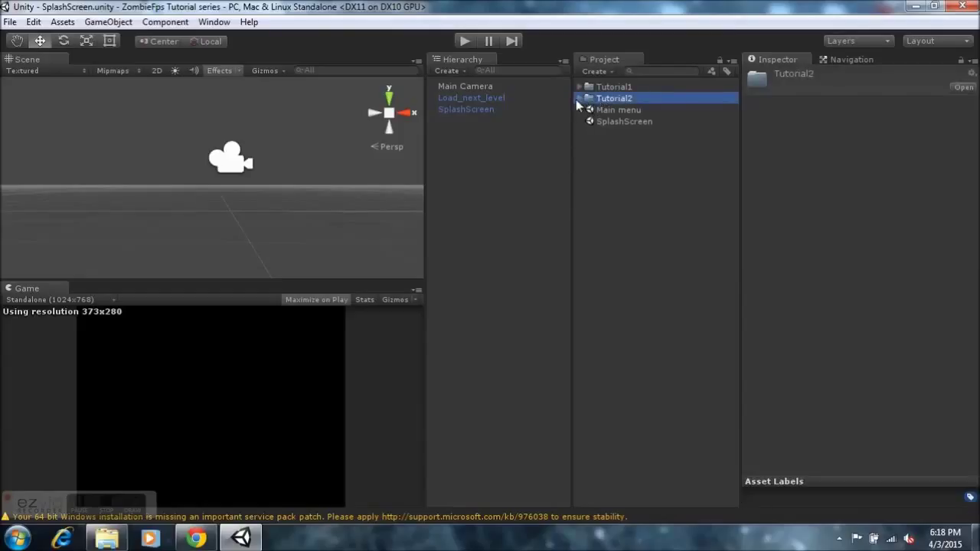
pyautogui.click(580, 100)
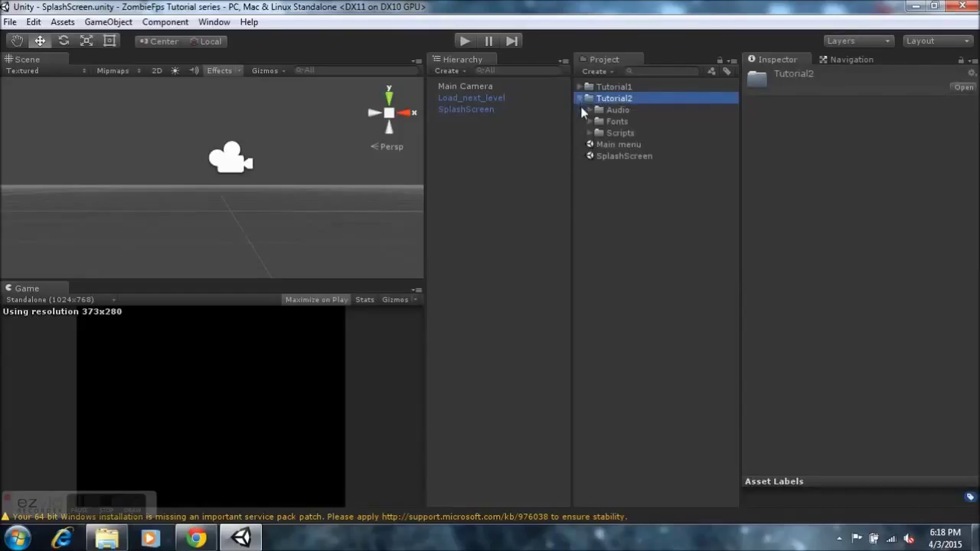
pyautogui.click(610, 110)
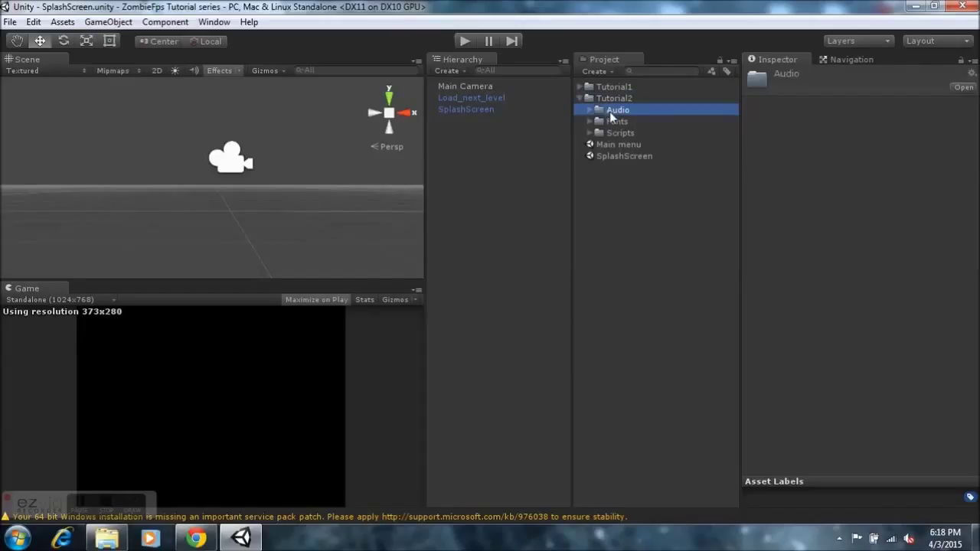
pyautogui.click(615, 123)
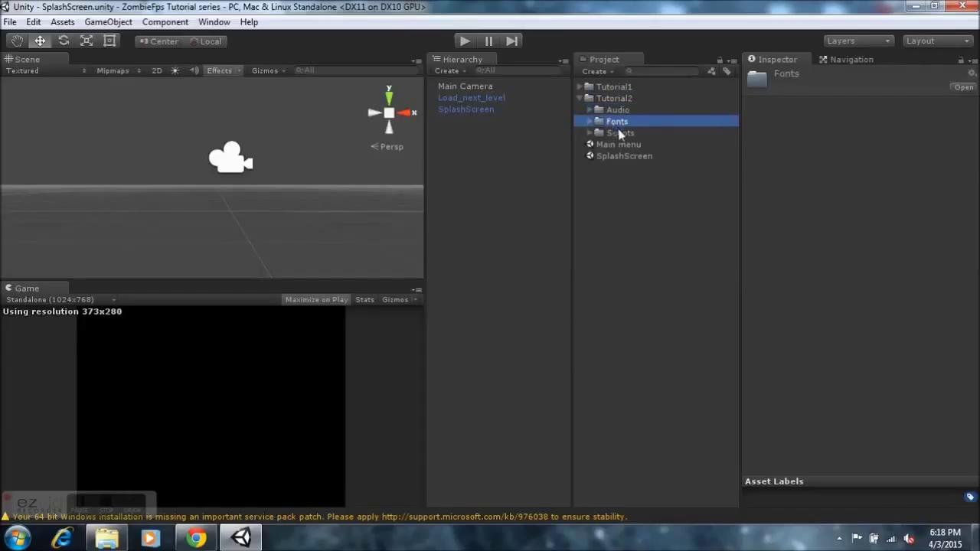
pyautogui.click(619, 134)
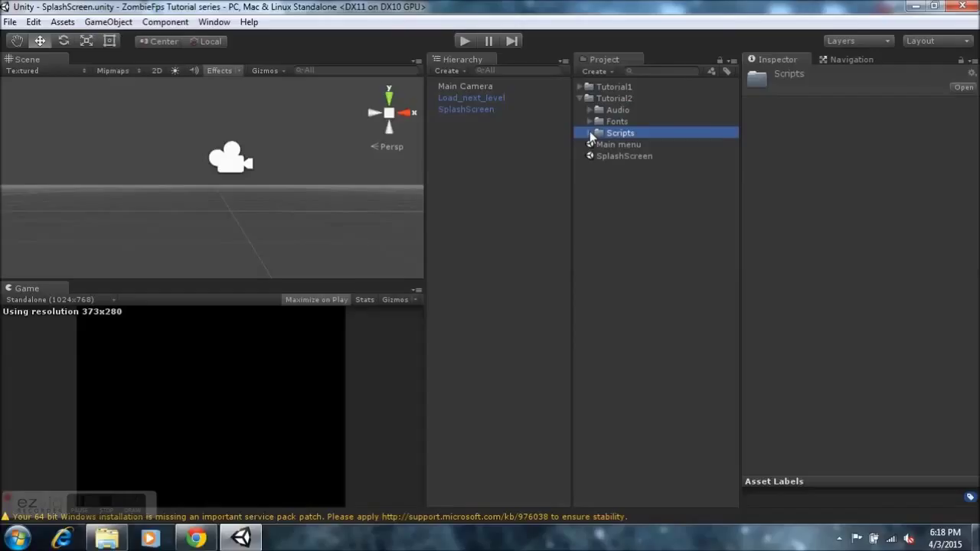
pyautogui.click(580, 99)
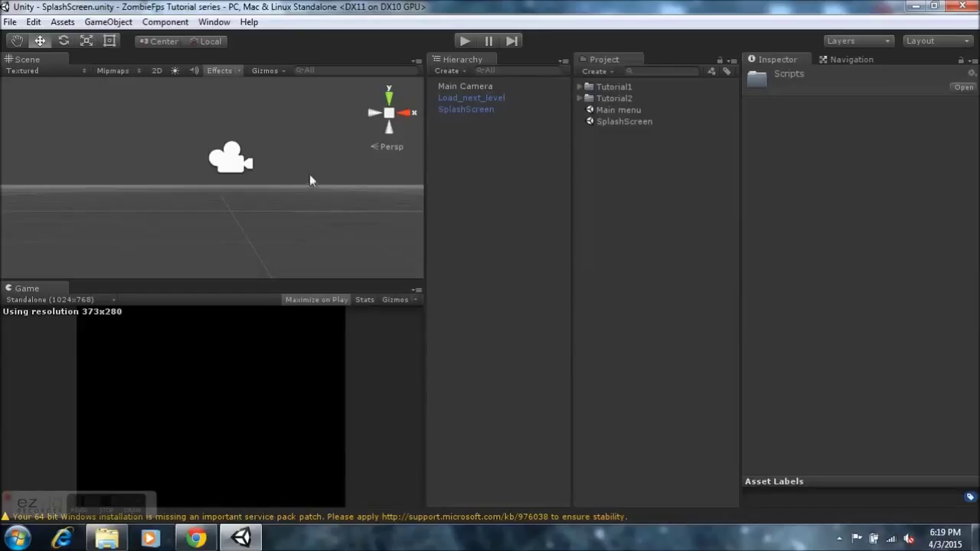
# Open the Main menu scene and focus the Scene view on the Main Camera
pyautogui.click(586, 100)
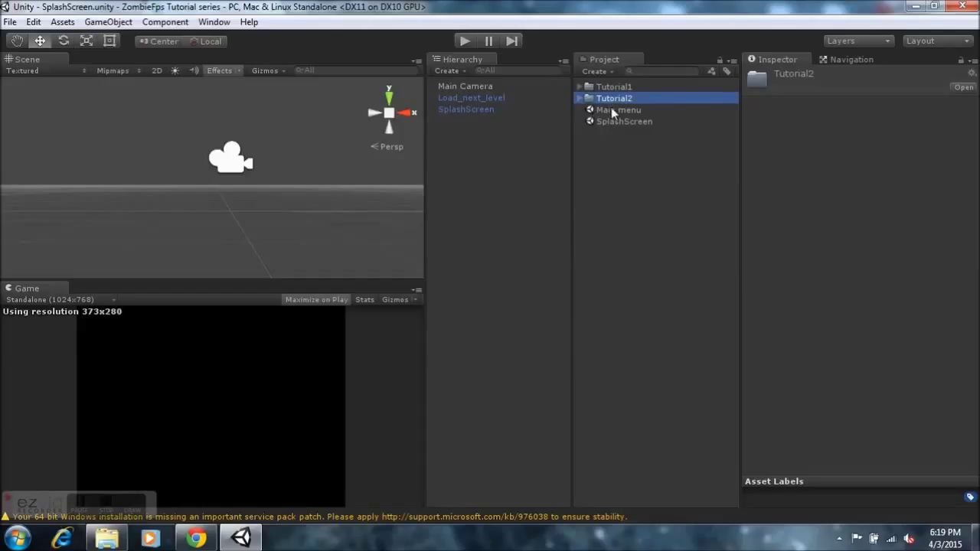
pyautogui.doubleClick(611, 110)
pyautogui.click(487, 86)
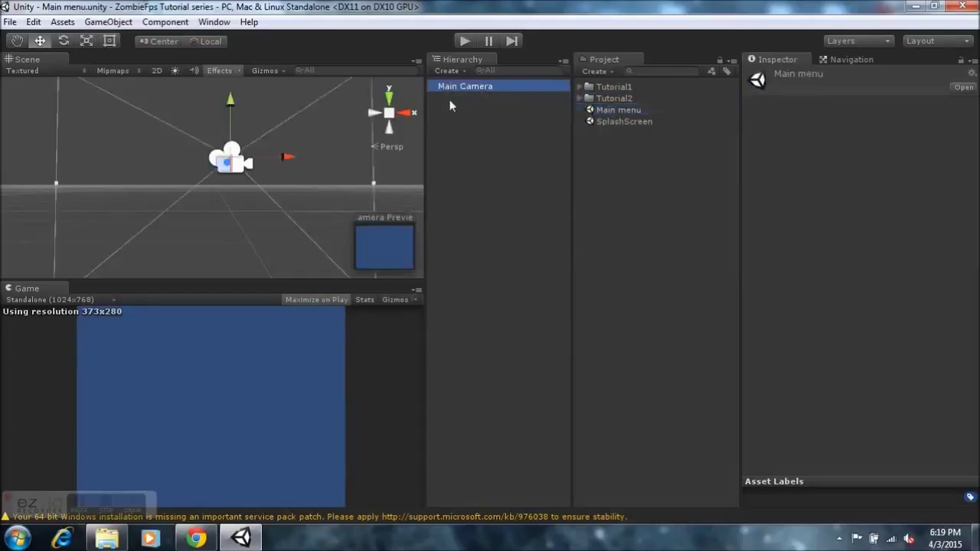
pyautogui.moveTo(247, 173)
pyautogui.keyDown('alt'); pyautogui.mouseDown()
pyautogui.moveTo(257, 145)
pyautogui.moveTo(247, 170)
pyautogui.mouseUp(); pyautogui.keyUp('alt')
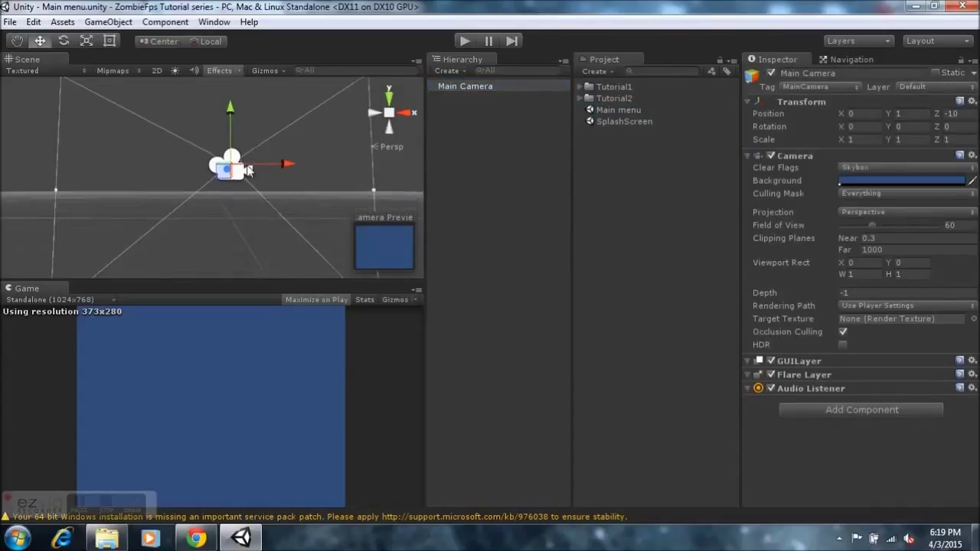
pyautogui.press('f')
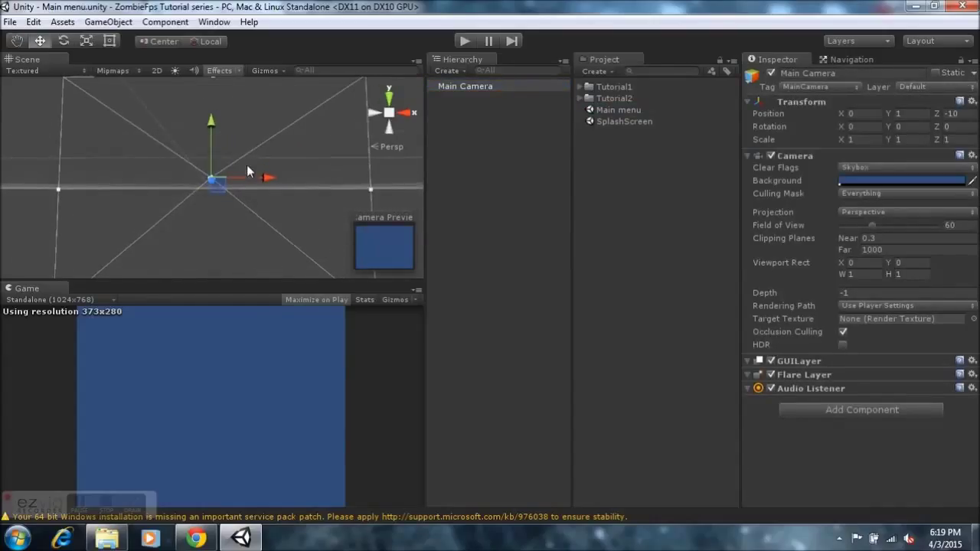
pyautogui.keyDown('alt'); pyautogui.moveTo(247, 170); pyautogui.dragTo(265, 178); pyautogui.keyUp('alt')
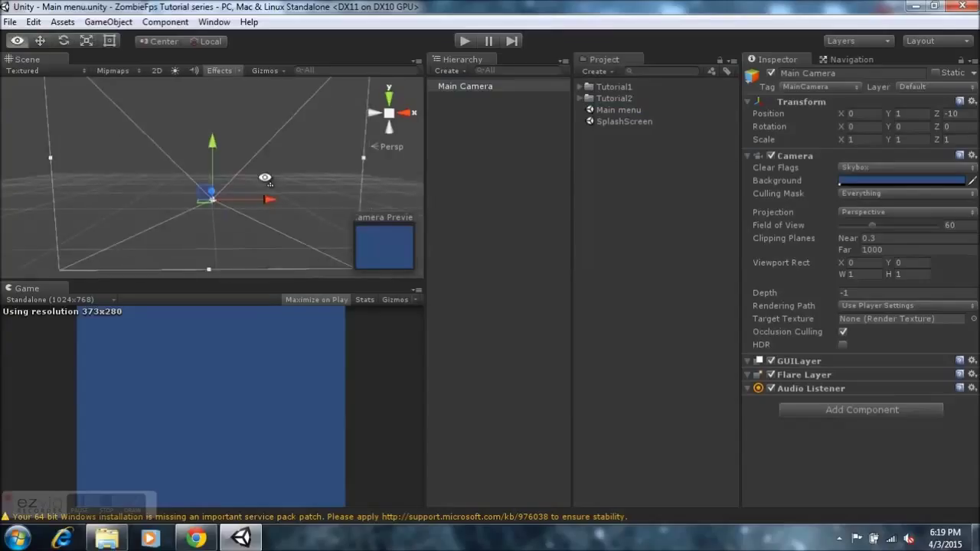
# Add a cube and move it in front of the camera to about X 0.03, Y 0.76, Z -1.53
pyautogui.click(490, 132)
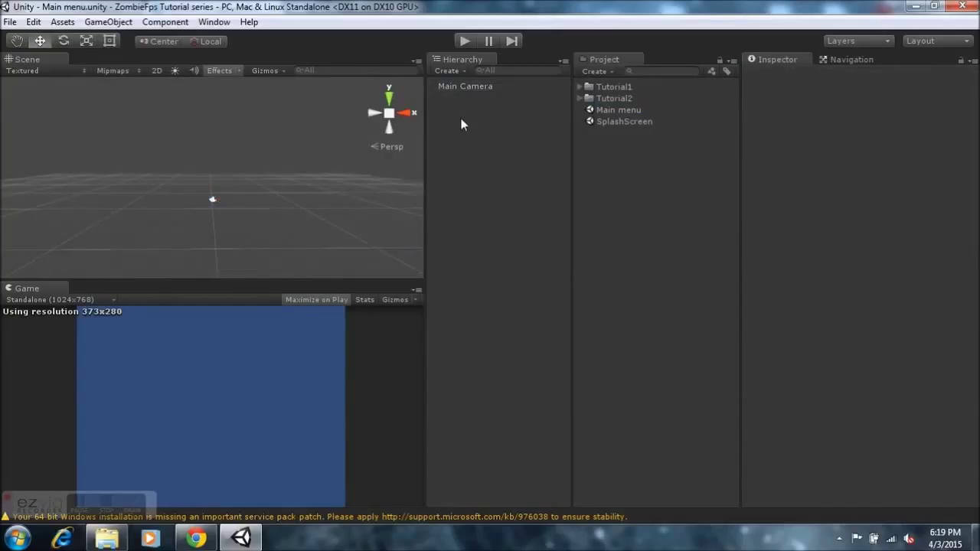
pyautogui.rightClick(462, 123)
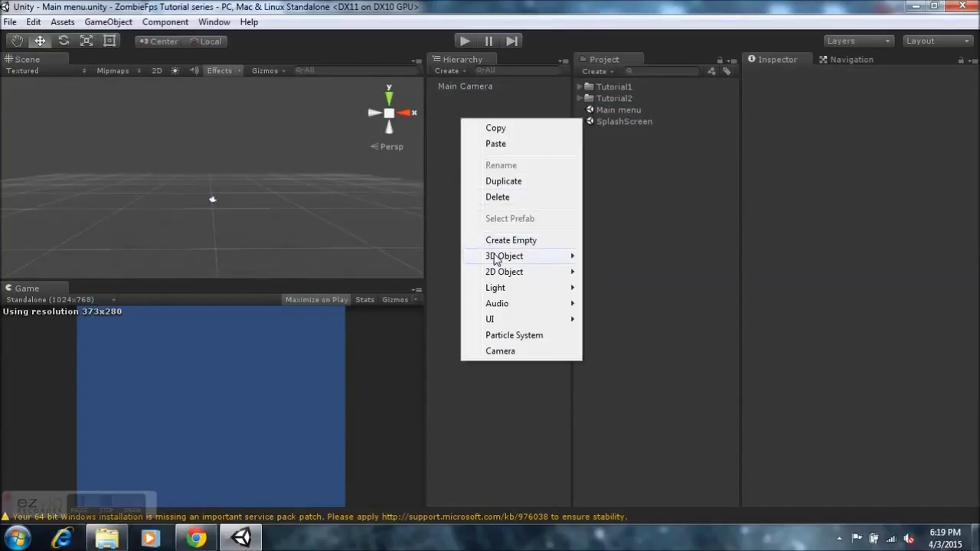
pyautogui.moveTo(494, 259)
pyautogui.click(627, 261)
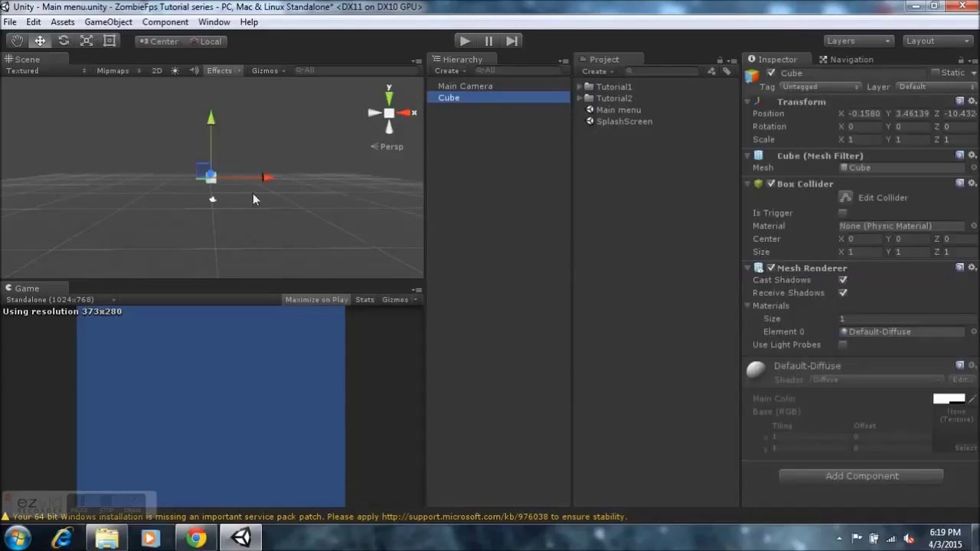
pyautogui.moveTo(209, 124); pyautogui.dragTo(210, 147)
pyautogui.moveTo(210, 147); pyautogui.dragTo(291, 196, button='middle')
pyautogui.moveTo(283, 201); pyautogui.dragTo(255, 193, button='right')
pyautogui.moveTo(180, 166); pyautogui.dragTo(22, 145)
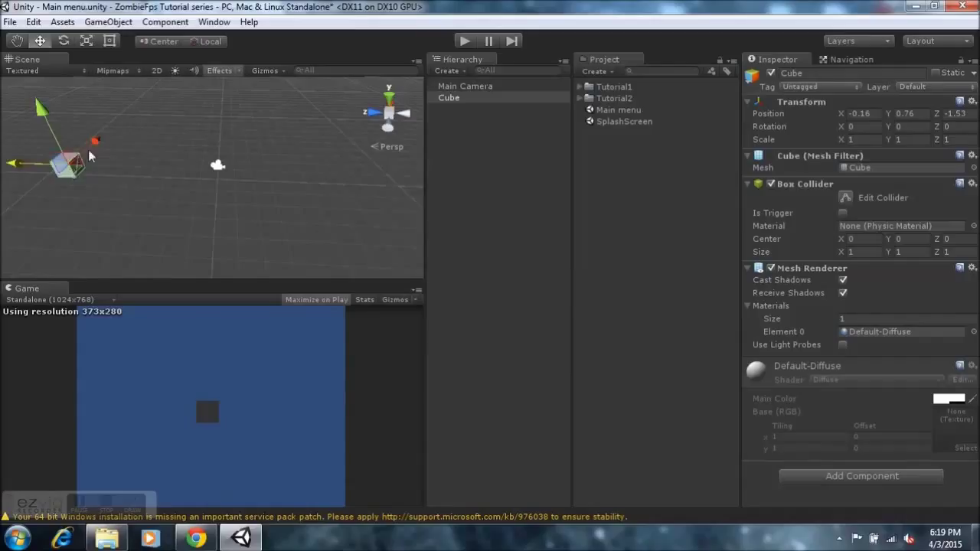
pyautogui.moveTo(89, 153); pyautogui.dragTo(92, 152)
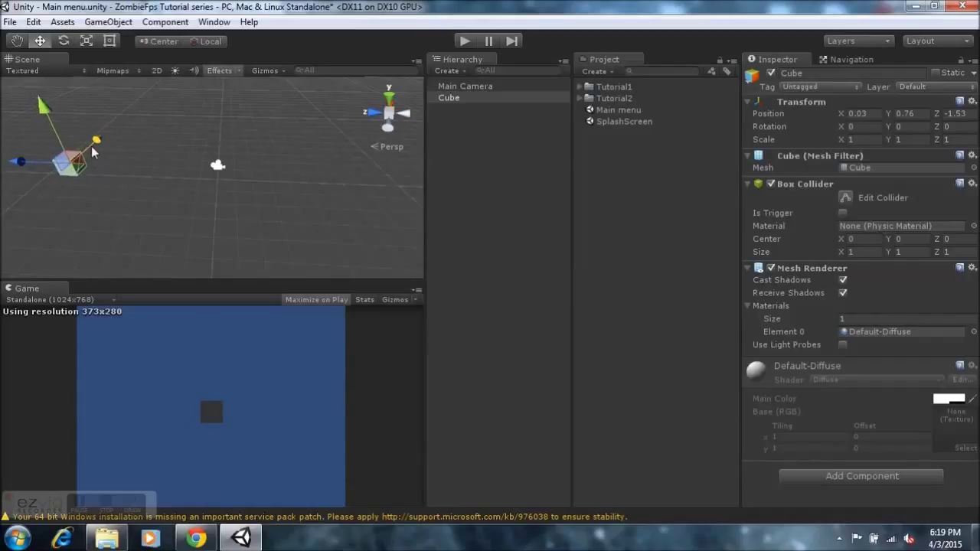
# Scale the cube to about 14.63 along X and 11.44 along Y so it fills the camera's view
pyautogui.click(87, 40)
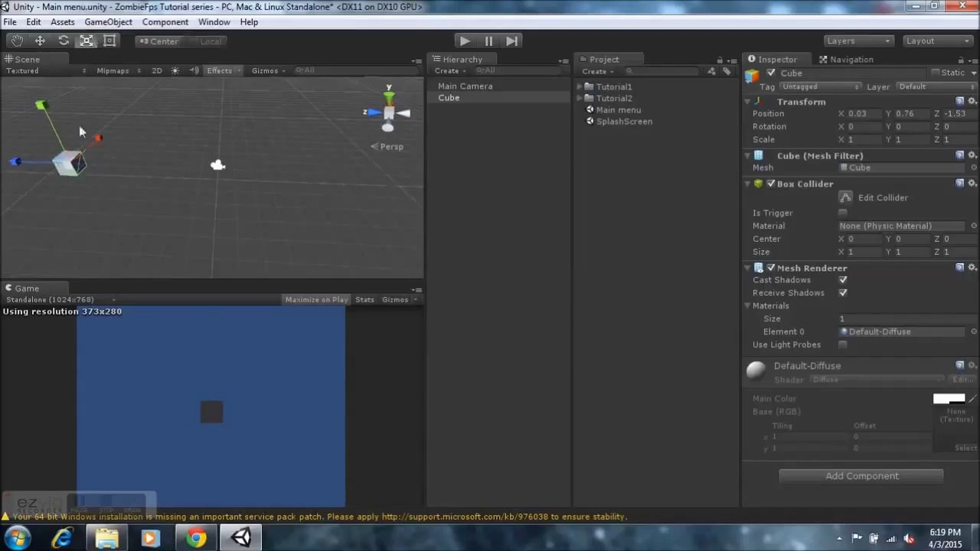
pyautogui.moveTo(92, 148); pyautogui.dragTo(569, 327)
pyautogui.moveTo(41, 105); pyautogui.dragTo(839, 147)
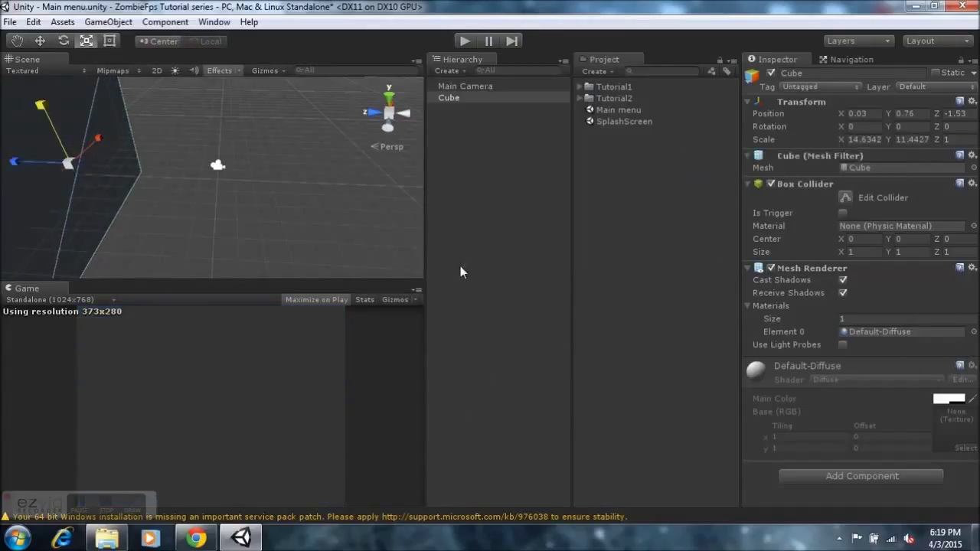
# Rename the cube to "Back ground"
pyautogui.click(790, 73)
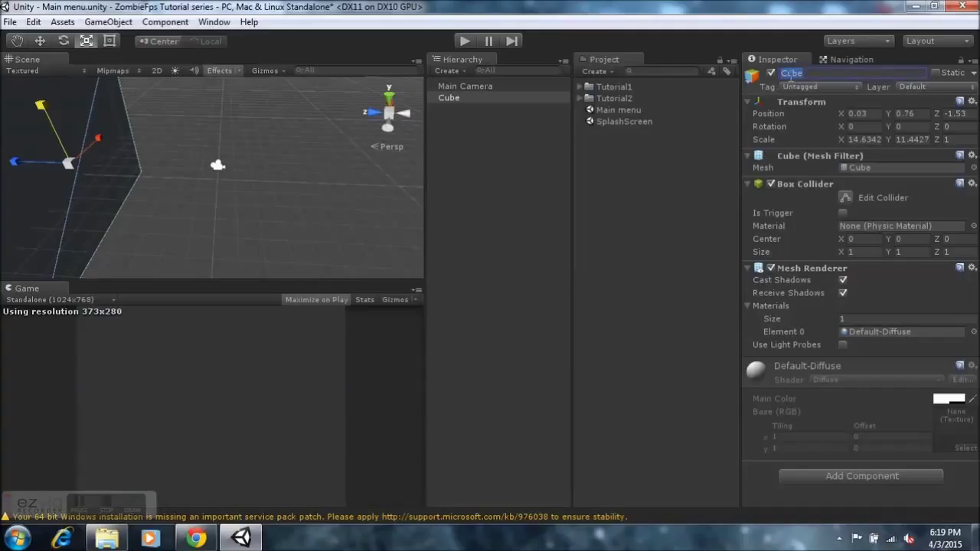
pyautogui.write('Back ground')
pyautogui.press('Return')
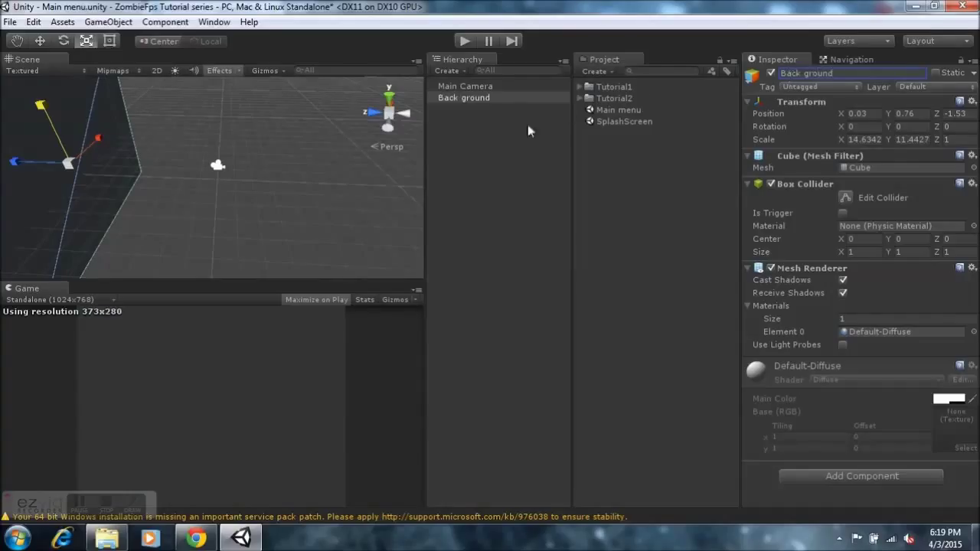
# Add a directional light and move it to about X 1.92, Y -0.08, Z -7.14
pyautogui.click(490, 123)
pyautogui.rightClick(459, 122)
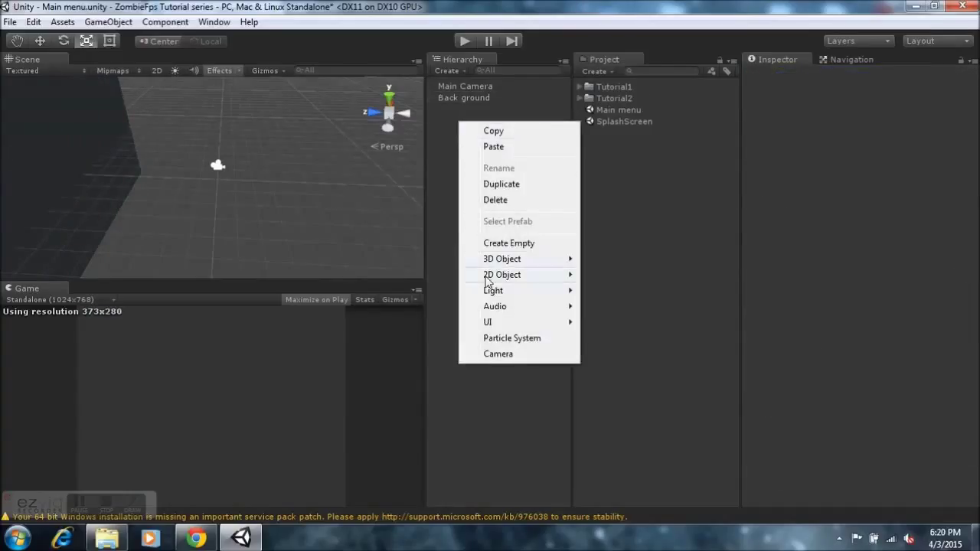
pyautogui.moveTo(494, 295)
pyautogui.click(606, 296)
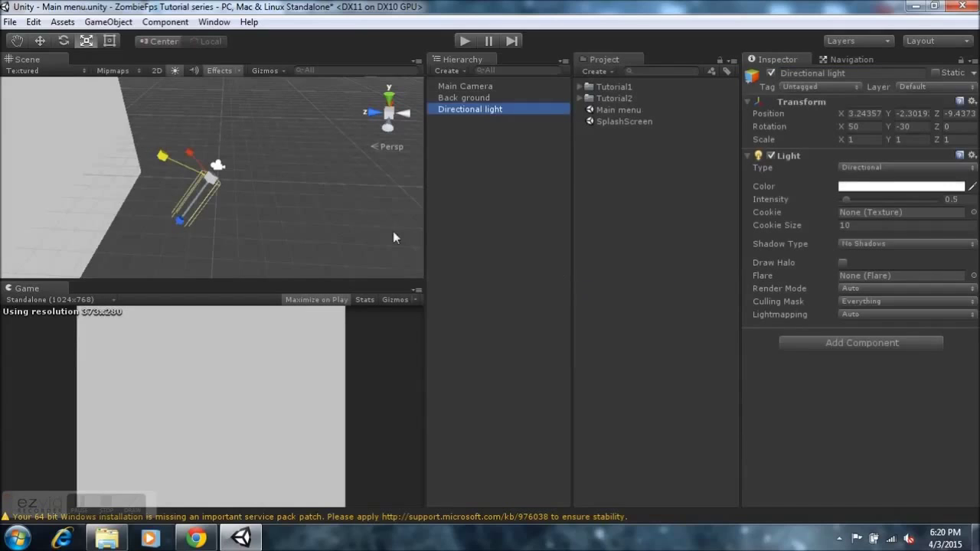
pyautogui.keyDown('alt'); pyautogui.moveTo(294, 207); pyautogui.dragTo(235, 189); pyautogui.keyUp('alt')
pyautogui.moveTo(235, 189); pyautogui.dragTo(176, 142, button='right')
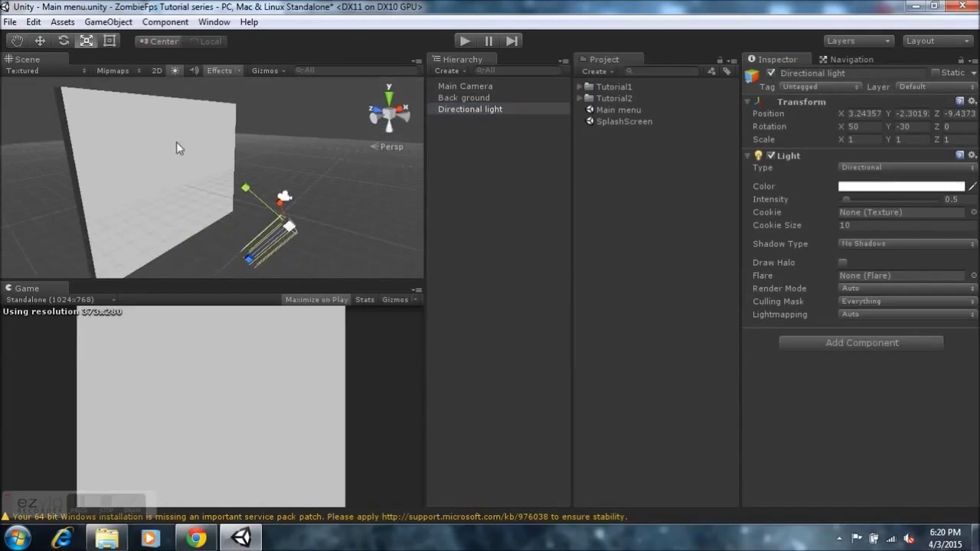
pyautogui.scroll(-5, 178, 143)
pyautogui.moveTo(268, 182); pyautogui.dragTo(201, 175, button='right')
pyautogui.keyDown('alt'); pyautogui.moveTo(297, 171); pyautogui.dragTo(154, 141); pyautogui.keyUp('alt')
pyautogui.click(39, 42)
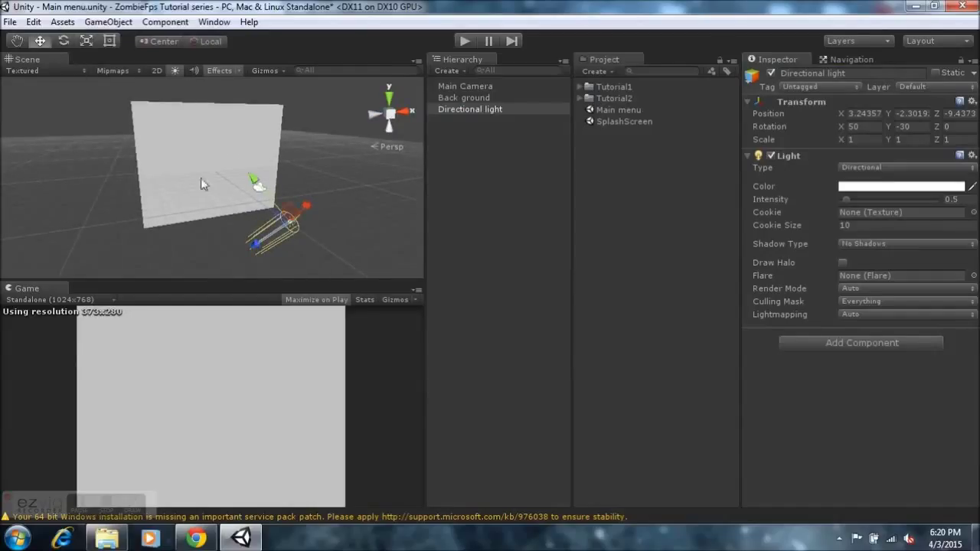
pyautogui.moveTo(256, 188); pyautogui.dragTo(145, 164)
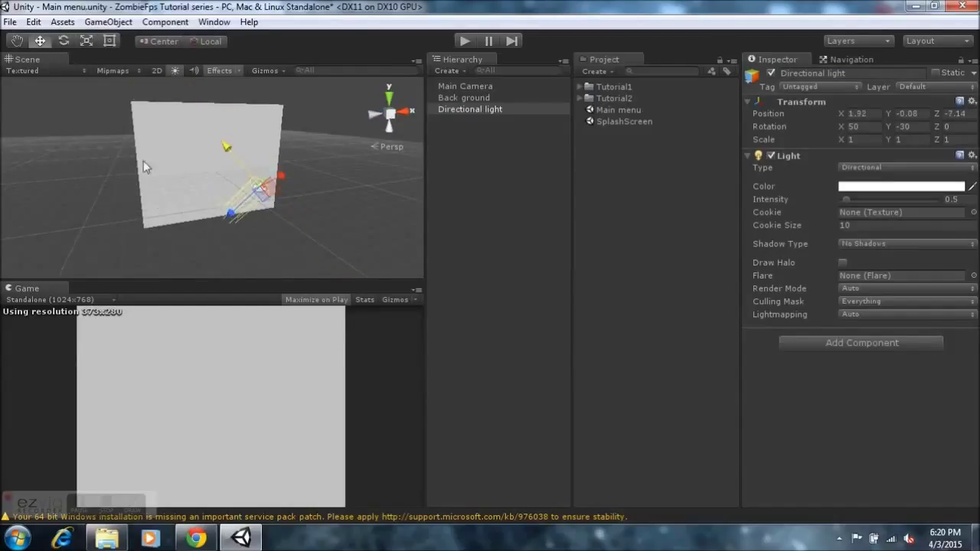
# Rotate the directional light to about 37° around X and move it to about X -23.9, Y -38.7, Z 37.6
pyautogui.click(63, 41)
pyautogui.moveTo(317, 160); pyautogui.dragTo(288, 208)
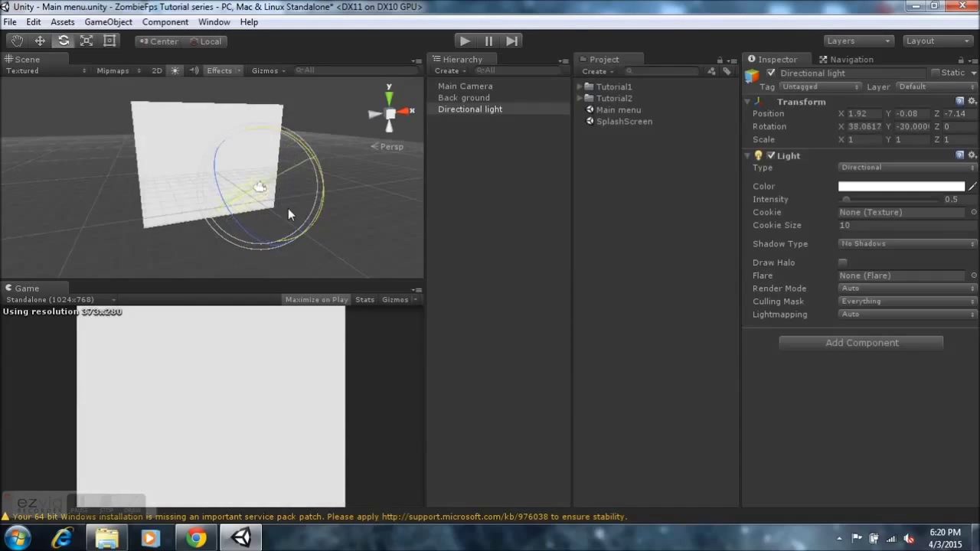
pyautogui.click(42, 43)
pyautogui.moveTo(260, 204); pyautogui.dragTo(95, 267)
pyautogui.moveTo(866, 196); pyautogui.dragTo(798, 221)
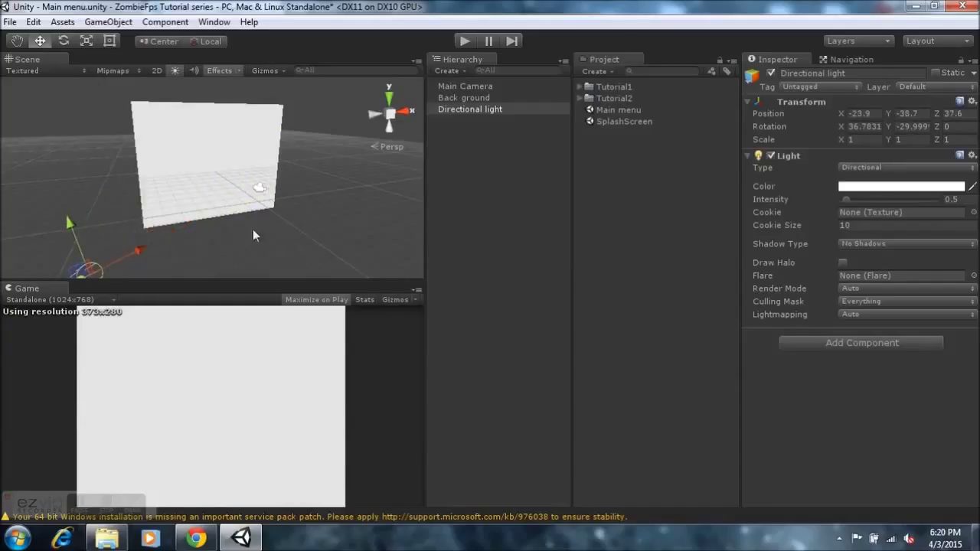
# Apply the zombies material from Tutorial1's splash_screen Materials folder to the Back ground cube
pyautogui.moveTo(253, 229); pyautogui.dragTo(131, 182, button='right')
pyautogui.moveTo(258, 173); pyautogui.dragTo(312, 158, button='right')
pyautogui.click(449, 156)
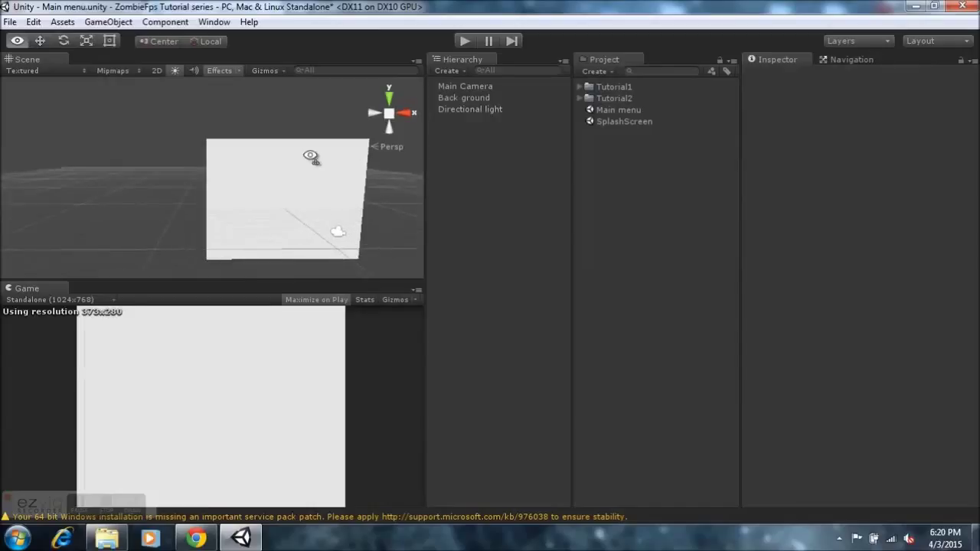
pyautogui.click(581, 87)
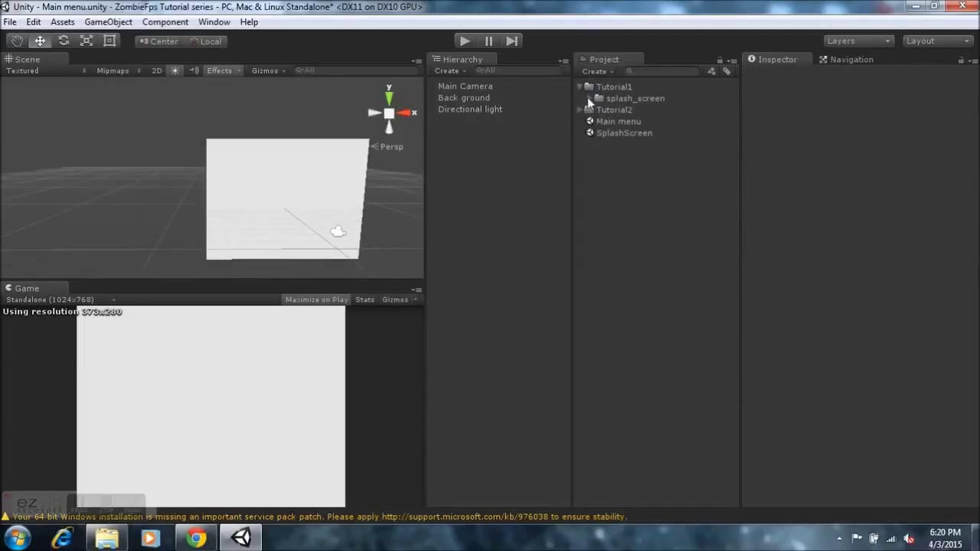
pyautogui.click(589, 98)
pyautogui.click(600, 121)
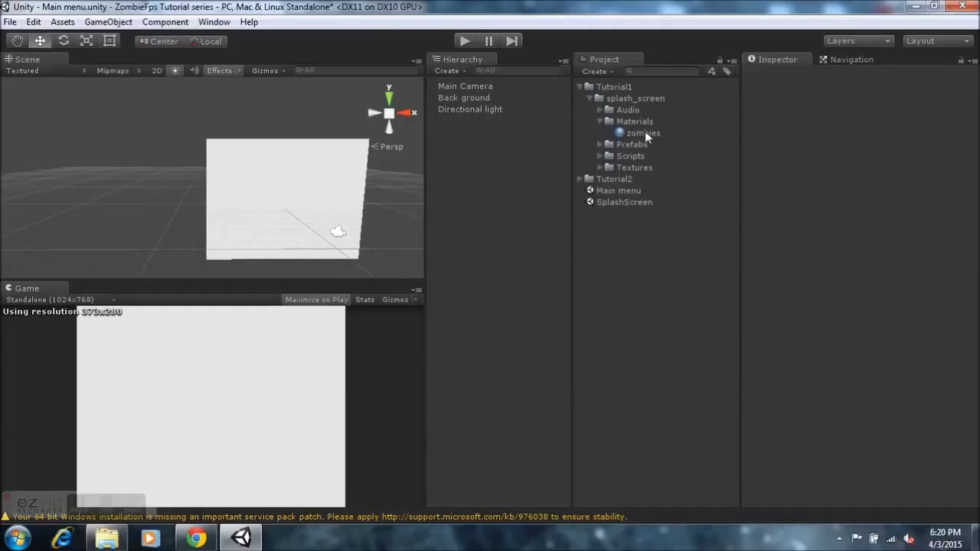
pyautogui.click(639, 134)
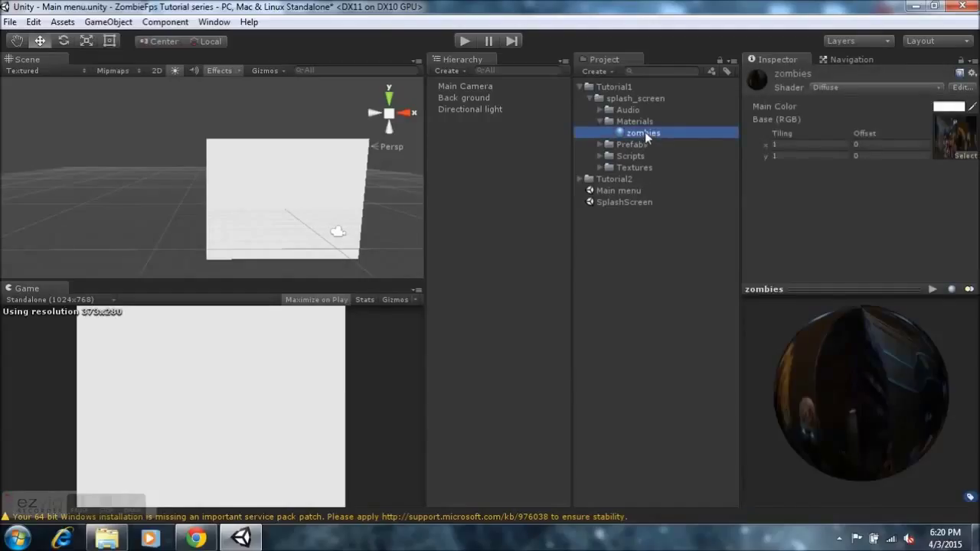
pyautogui.moveTo(641, 136); pyautogui.dragTo(288, 173)
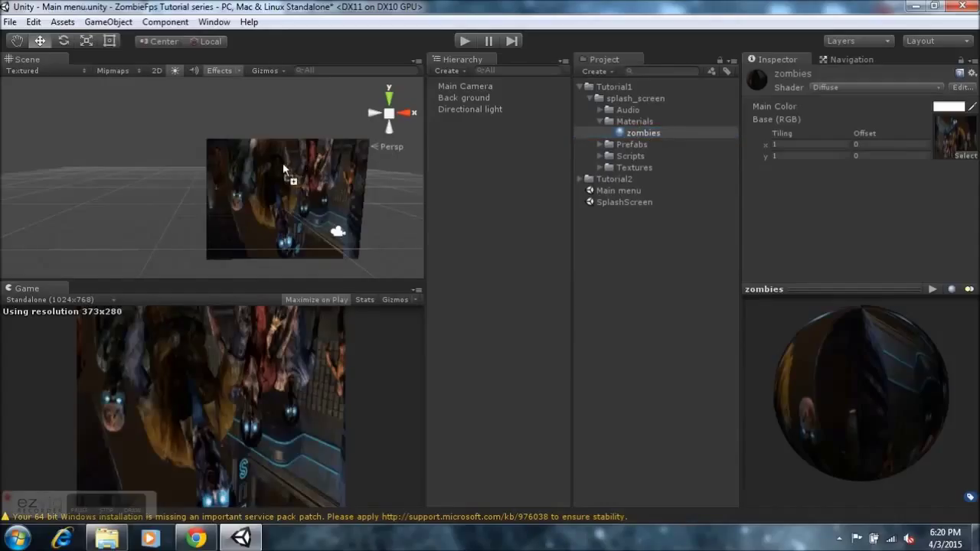
# Set the Back ground cube's Y rotation to 180 and move it along Z to about -0.58
pyautogui.click(324, 177)
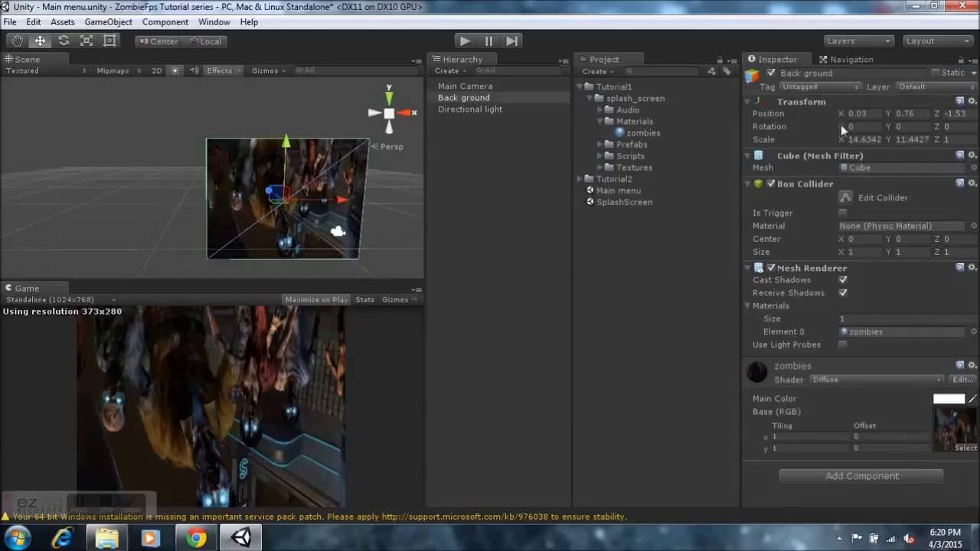
pyautogui.click(916, 127)
pyautogui.write('180')
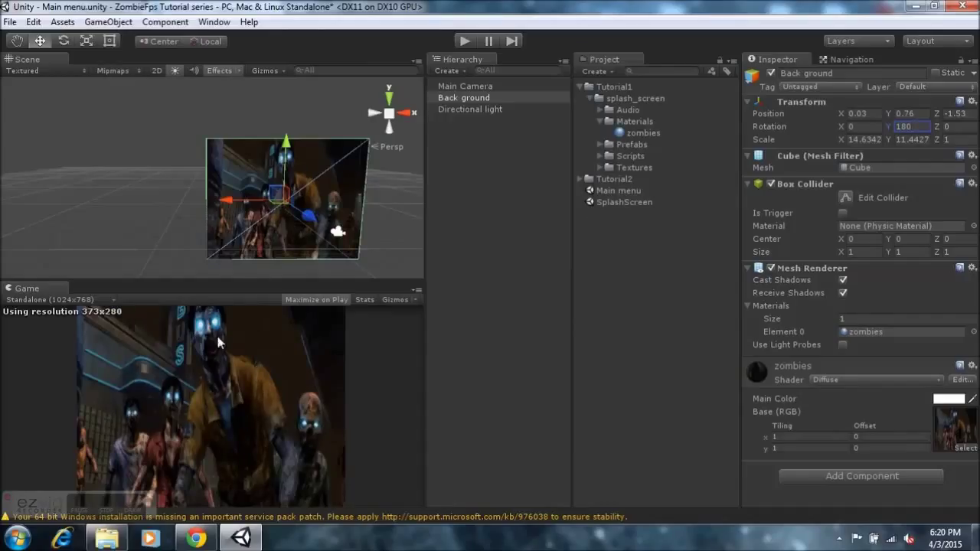
pyautogui.moveTo(308, 220); pyautogui.dragTo(305, 222)
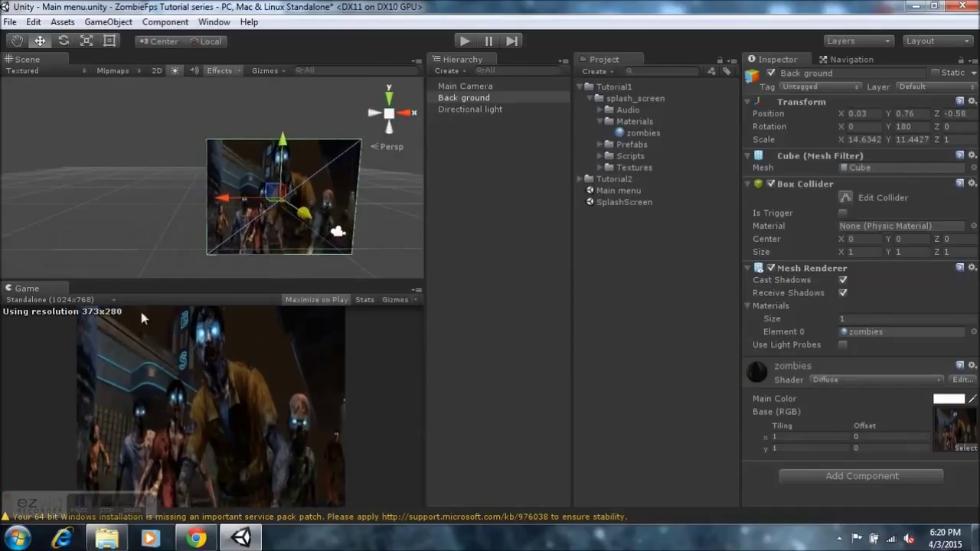
# Preview the Game view in Free Aspect and set the Main Camera's background color to black
pyautogui.click(113, 300)
pyautogui.click(99, 312)
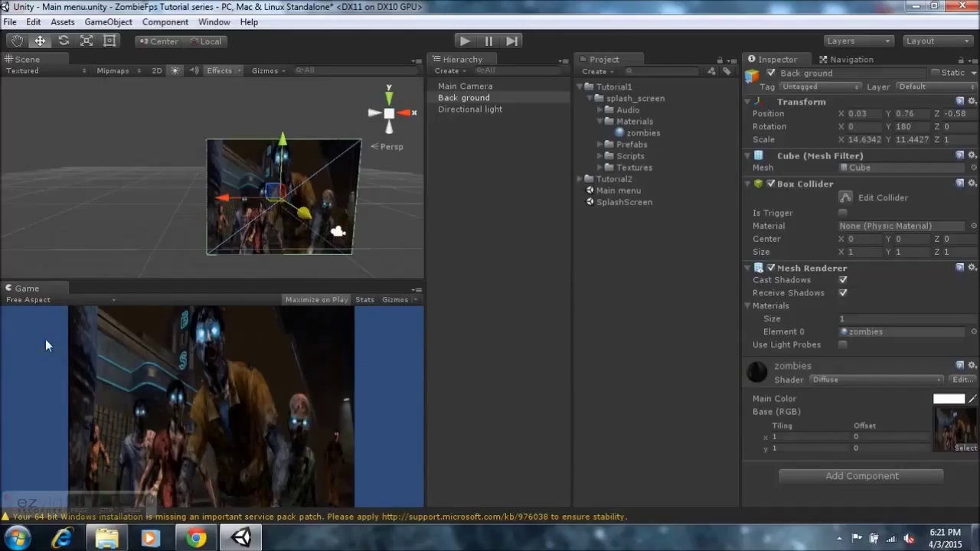
pyautogui.click(454, 87)
pyautogui.click(882, 185)
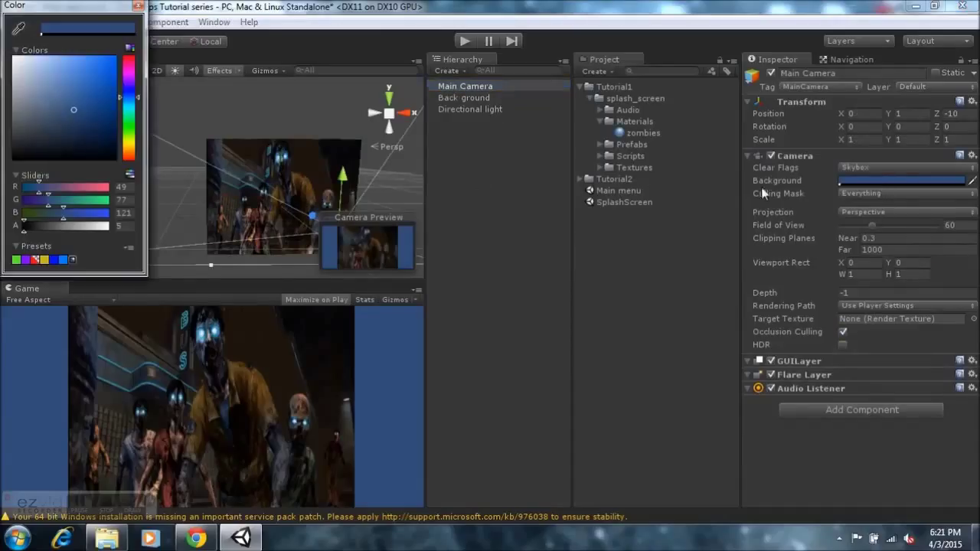
pyautogui.moveTo(74, 113); pyautogui.dragTo(36, 162)
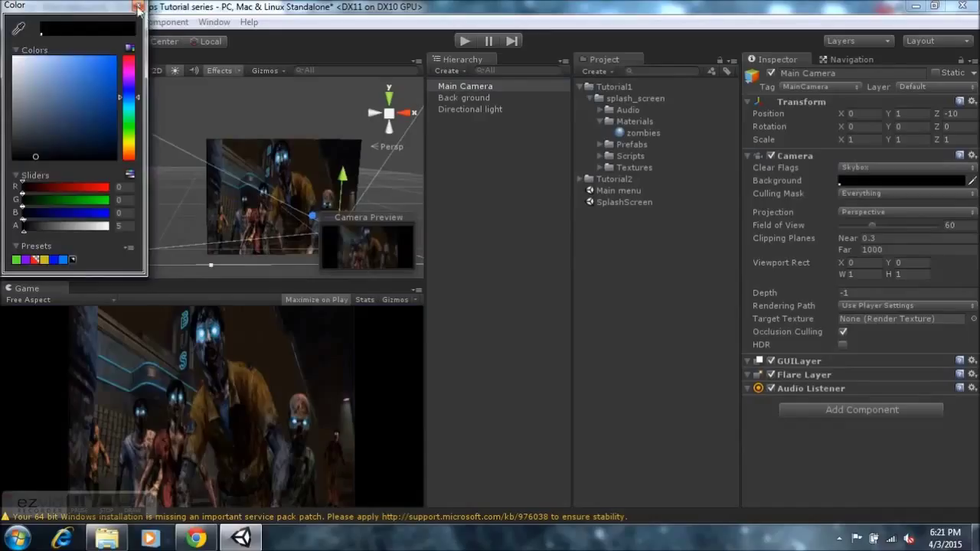
pyautogui.click(137, 5)
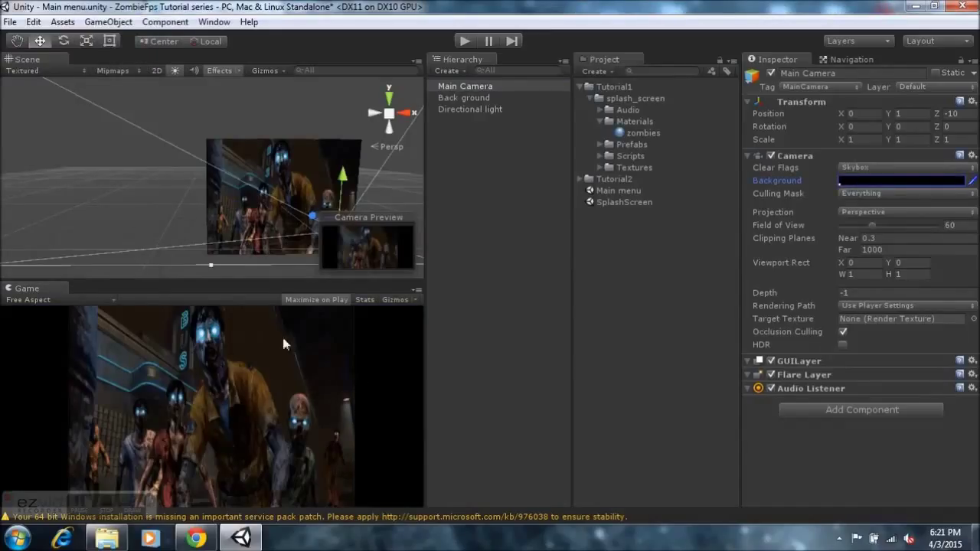
# Set the Game view's aspect back to Standalone (1024x768) and clear the camera selection
pyautogui.click(62, 301)
pyautogui.click(70, 389)
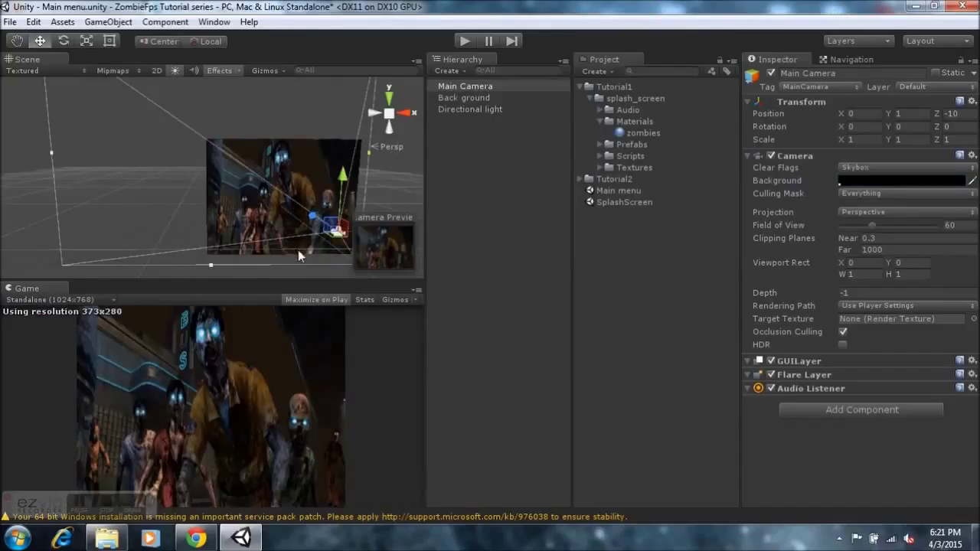
pyautogui.click(463, 156)
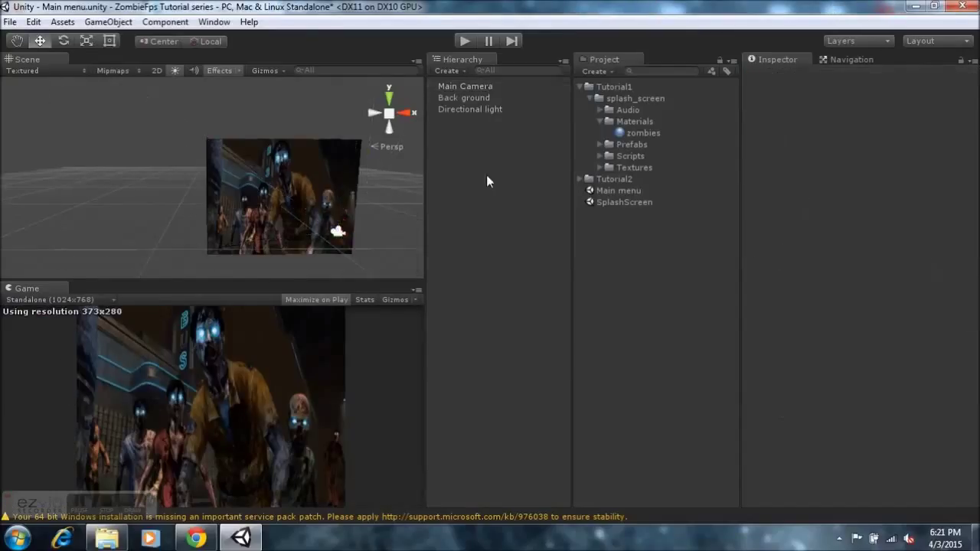
# Create an empty game object at the root of the scene and name it Text
pyautogui.keyDown('alt'); pyautogui.moveTo(248, 265); pyautogui.dragTo(281, 256); pyautogui.keyUp('alt')
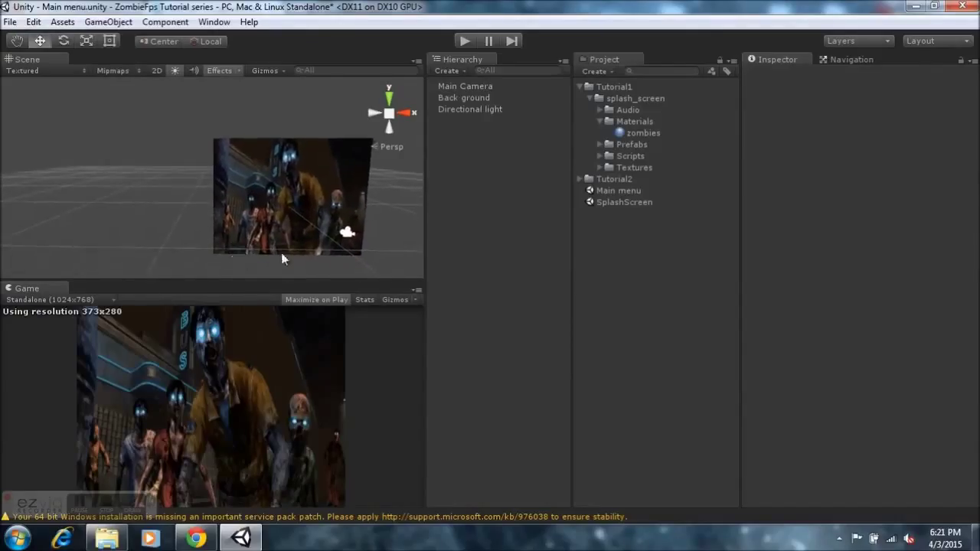
pyautogui.rightClick(451, 146)
pyautogui.click(496, 265)
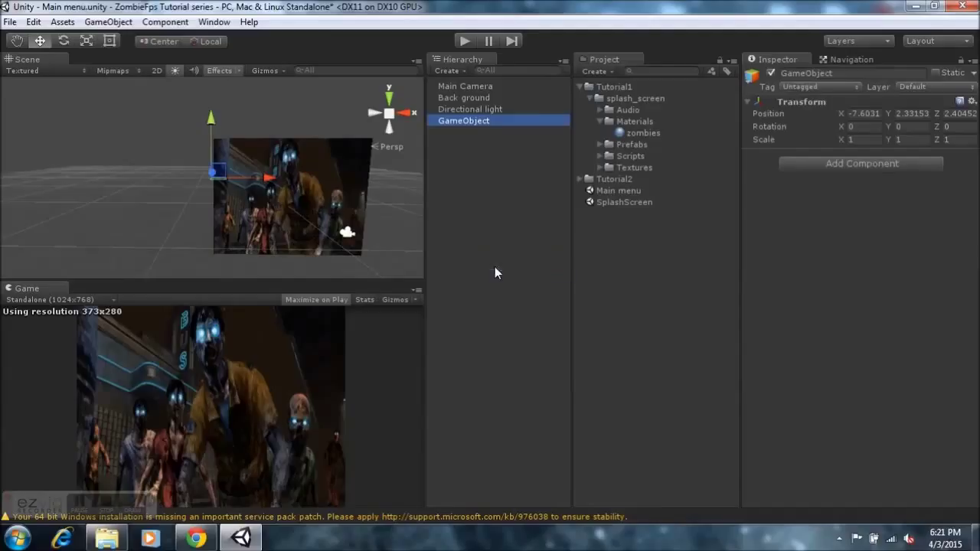
pyautogui.click(820, 73)
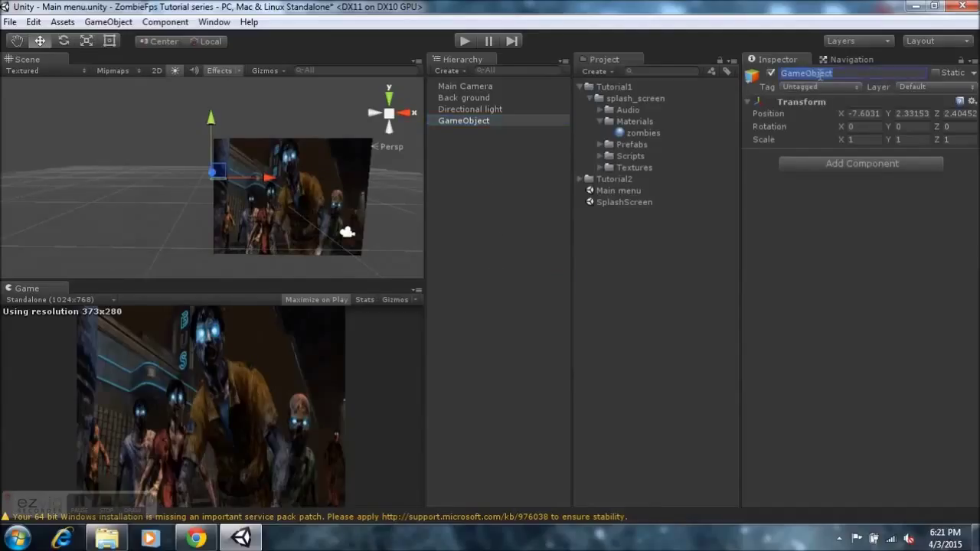
pyautogui.write('Text')
pyautogui.press('Return')
pyautogui.click(473, 148)
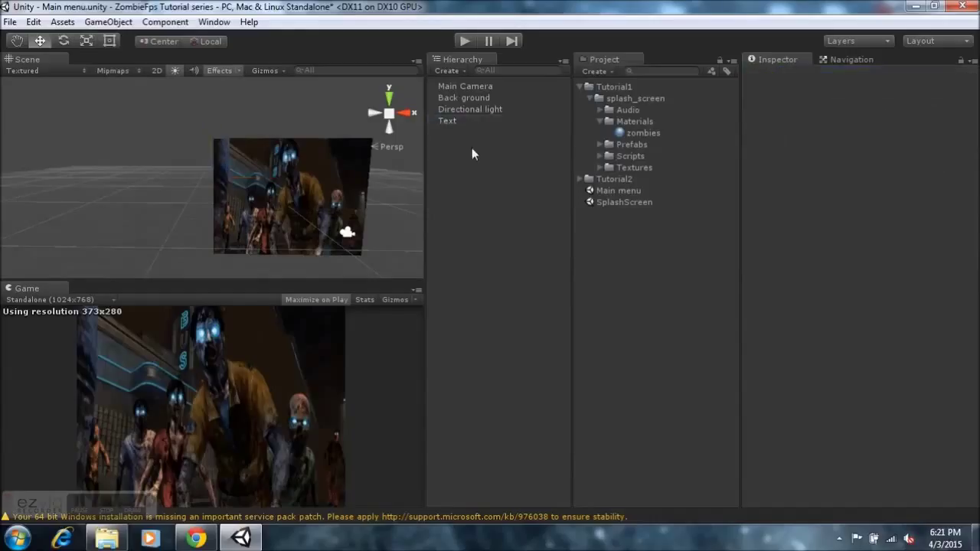
# Create an empty child object under Text and name it Main menu
pyautogui.click(454, 120)
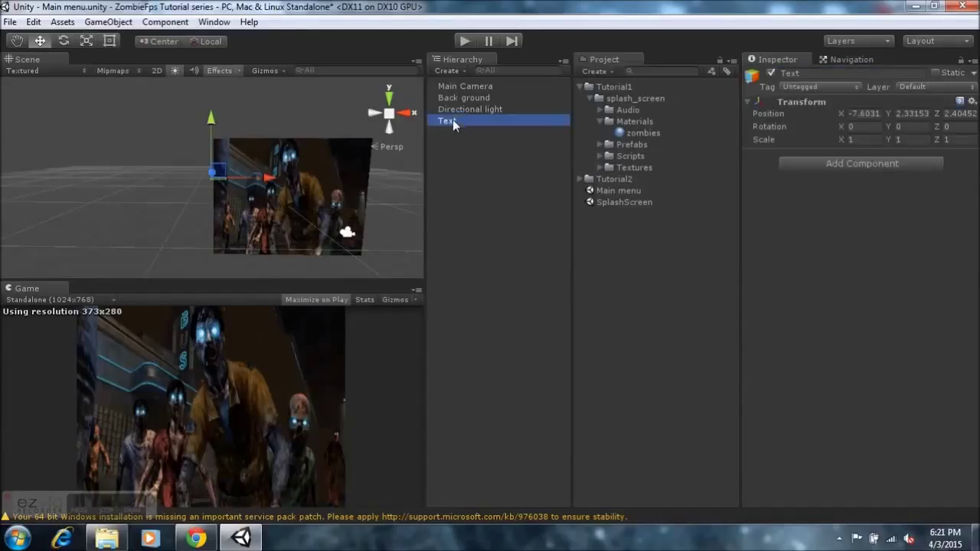
pyautogui.rightClick(453, 120)
pyautogui.click(442, 137)
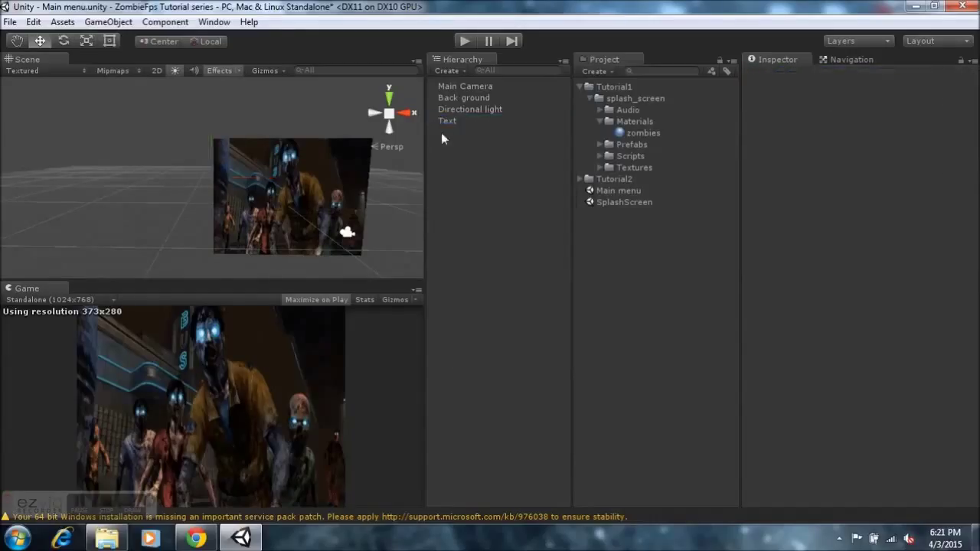
pyautogui.click(445, 120)
pyautogui.rightClick(446, 120)
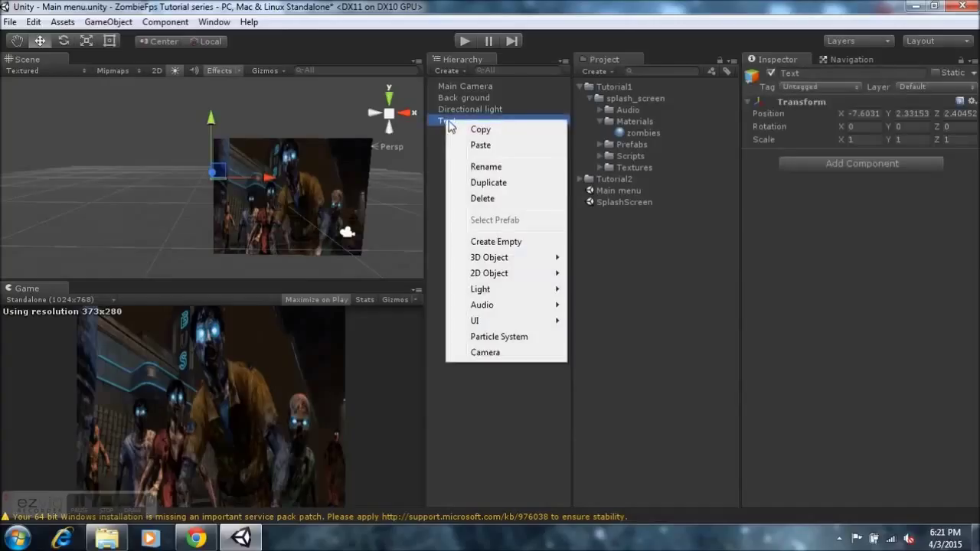
pyautogui.click(488, 244)
pyautogui.click(486, 132)
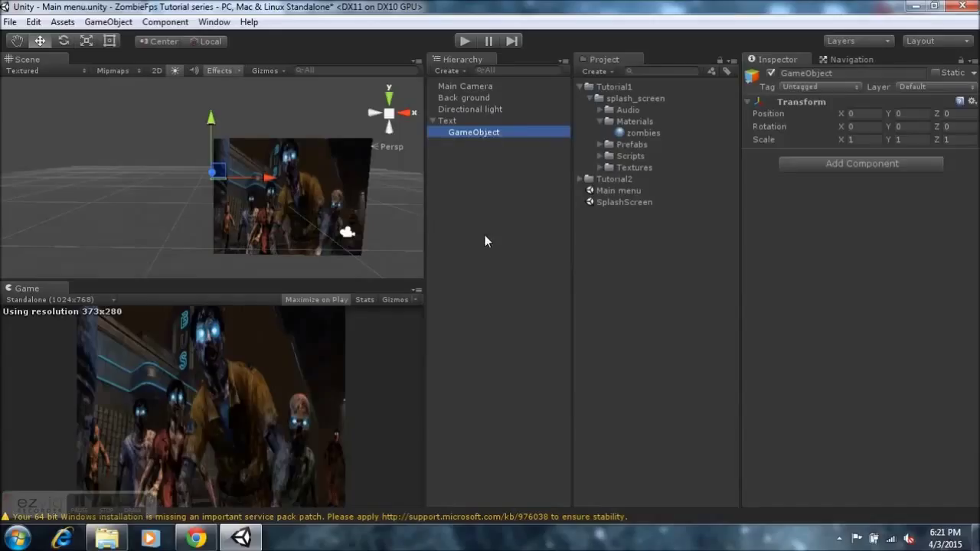
pyautogui.write('M')
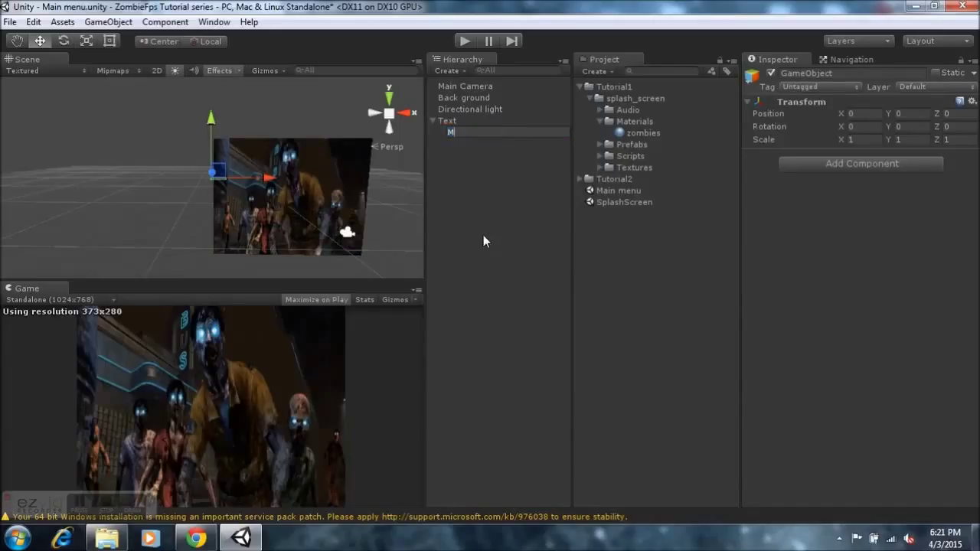
pyautogui.write('ain menu')
pyautogui.press('Return')
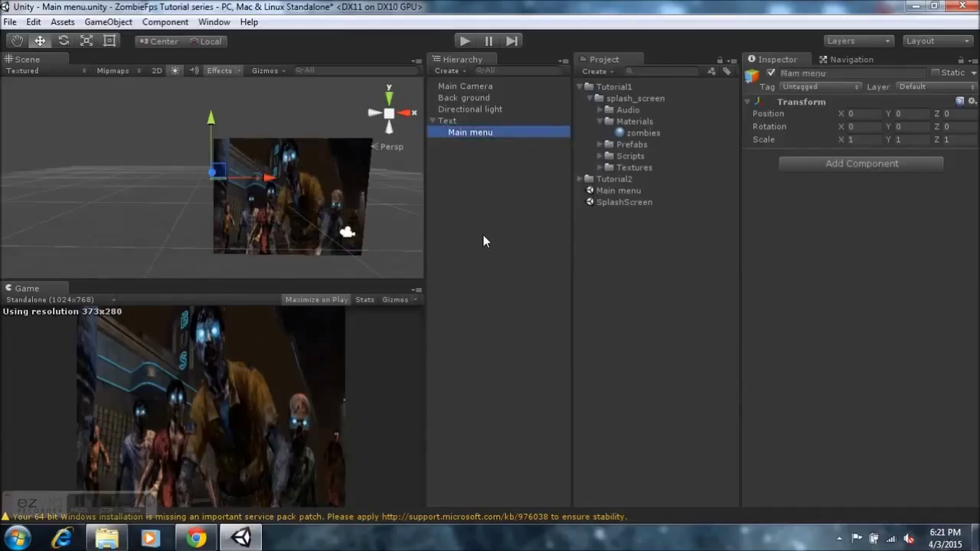
# Duplicate the Main menu child object three times under Text
pyautogui.rightClick(475, 132)
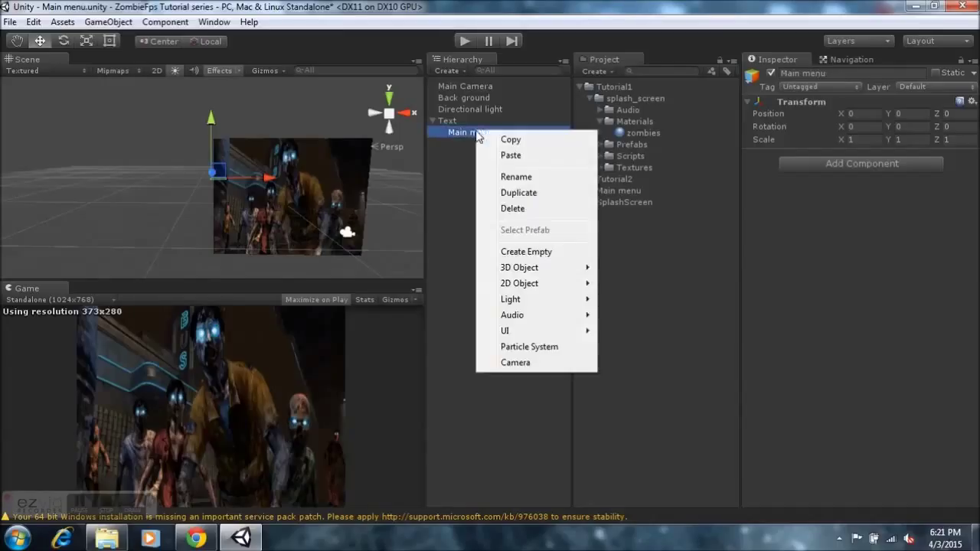
pyautogui.click(505, 194)
pyautogui.rightClick(460, 151)
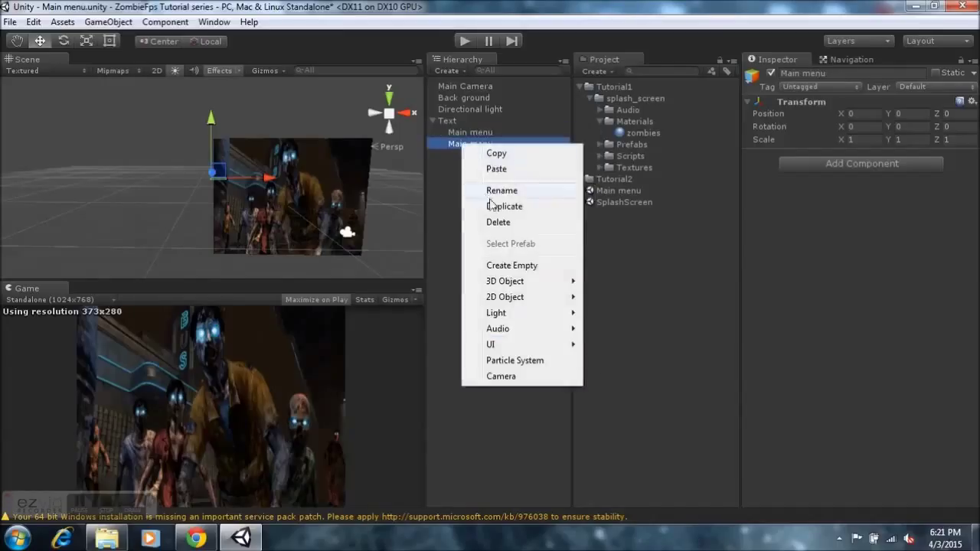
pyautogui.click(497, 207)
pyautogui.rightClick(475, 154)
pyautogui.click(502, 214)
# Rename the first Main menu copy under Text as Strat and the second as Load
pyautogui.press('F2')
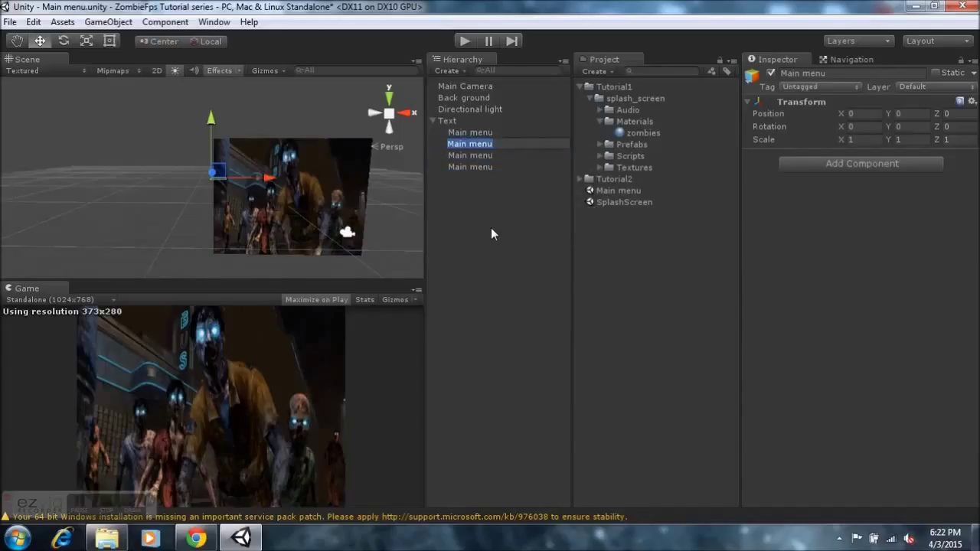
pyautogui.write('Strat')
pyautogui.press('Return')
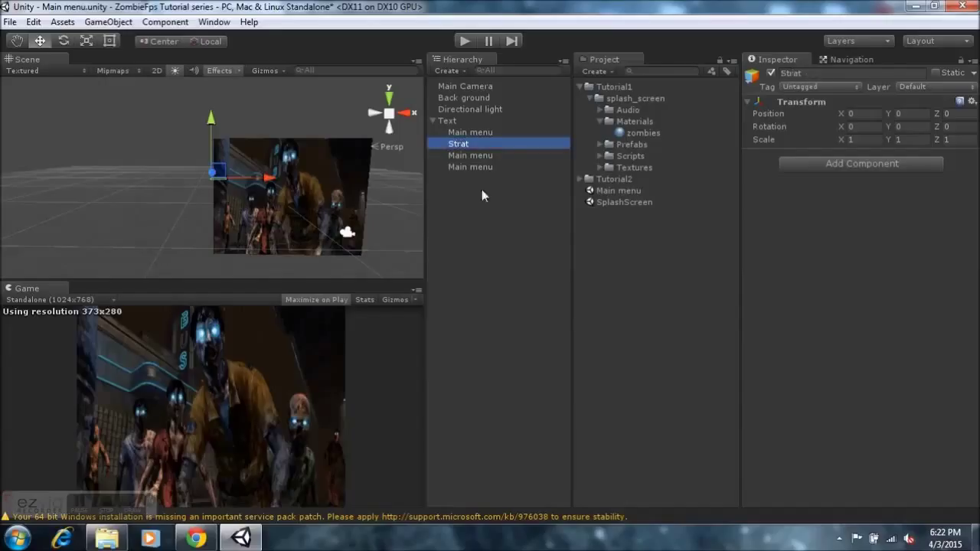
pyautogui.click(481, 156)
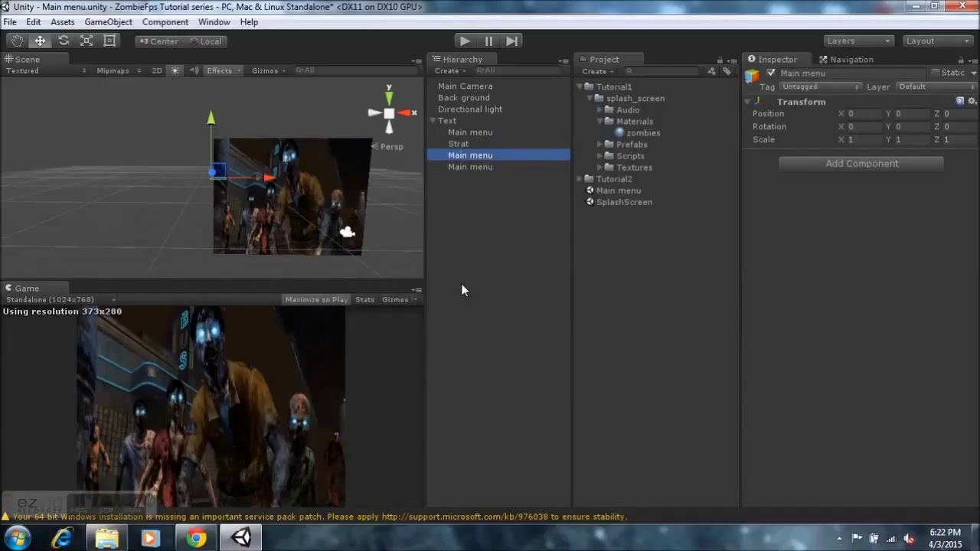
pyautogui.click(497, 154)
pyautogui.write('La')
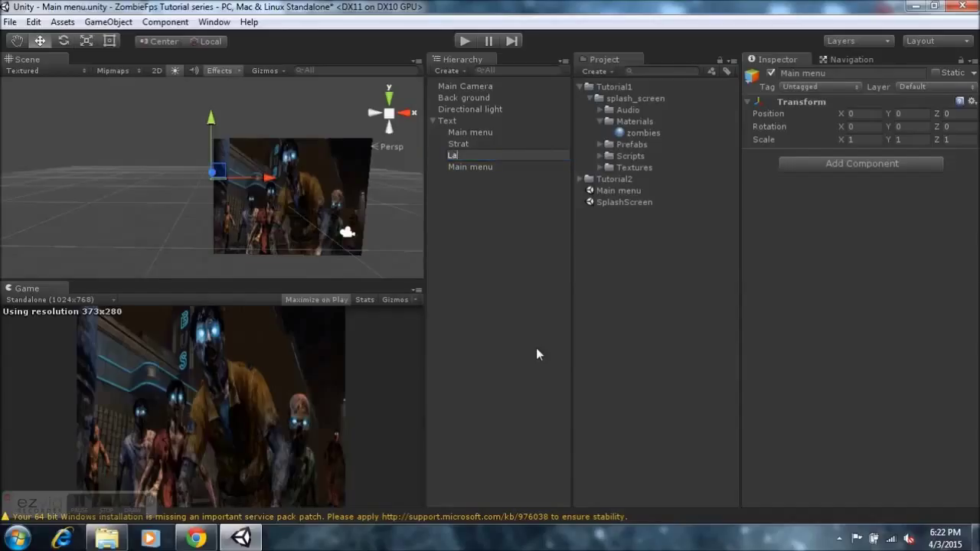
pyautogui.write('ad')
pyautogui.press('Return')
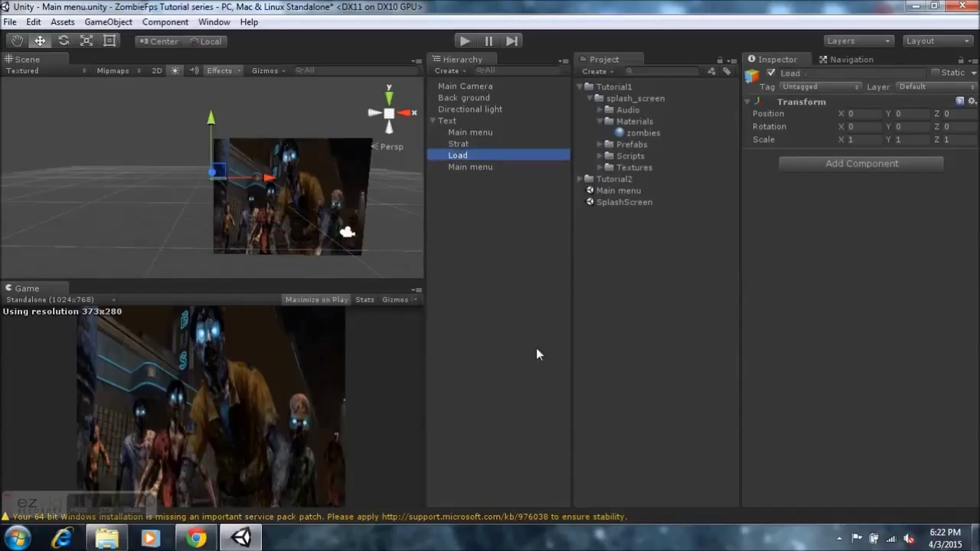
# Rename the last Main menu copy under Text as Quit
pyautogui.click(463, 167)
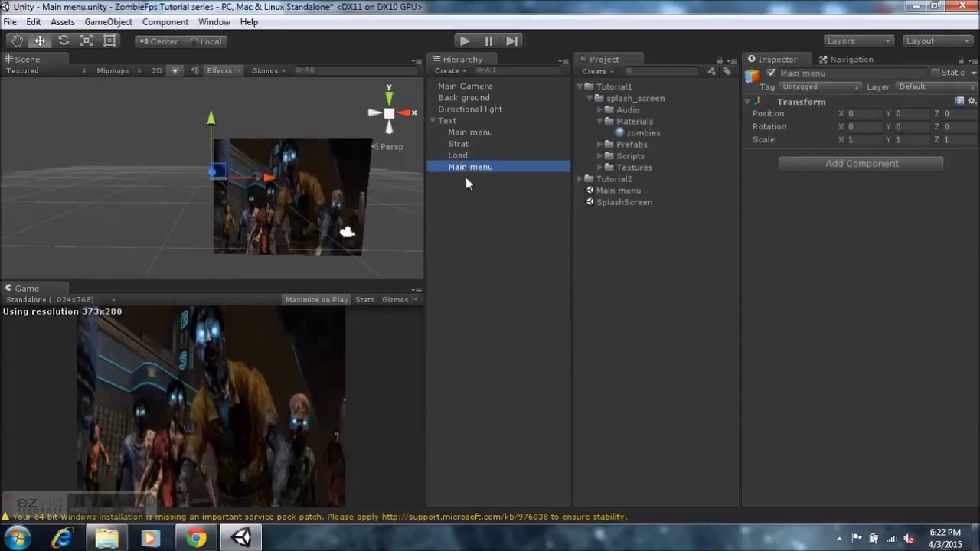
pyautogui.press('F2')
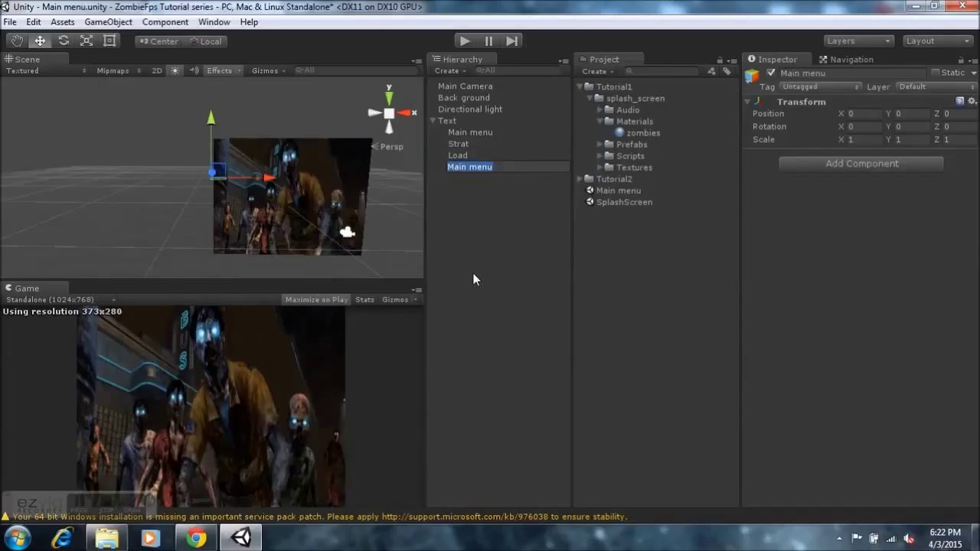
pyautogui.write('Quit')
pyautogui.press('Return')
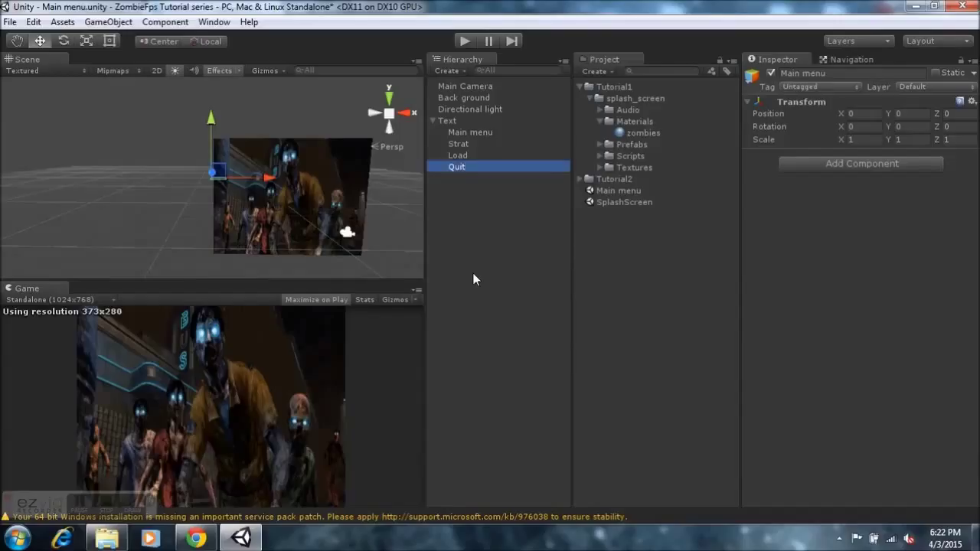
# Add a Text Mesh component to the Strat, Load and Quit objects together
pyautogui.click(460, 145)
pyautogui.keyDown('shift'); pyautogui.click(467, 166); pyautogui.keyUp('shift')
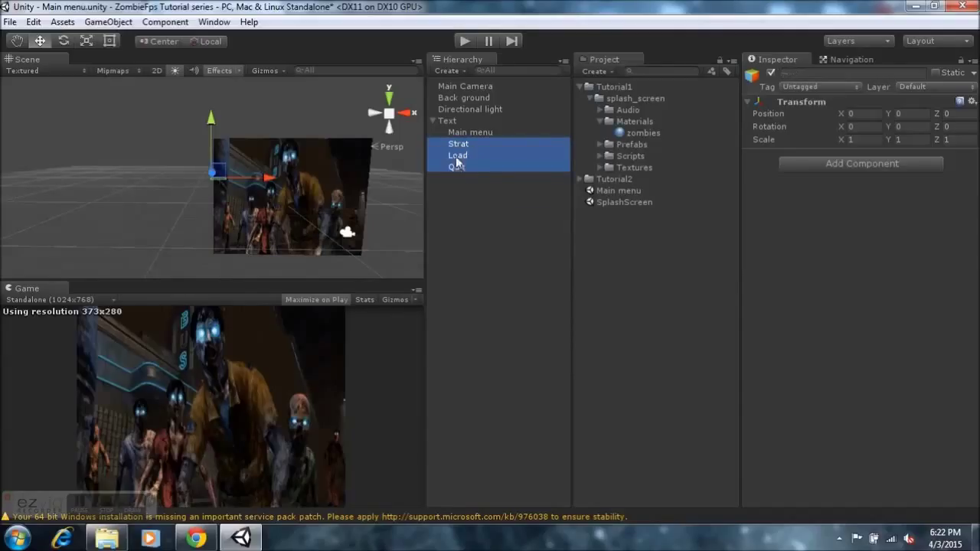
pyautogui.click(880, 166)
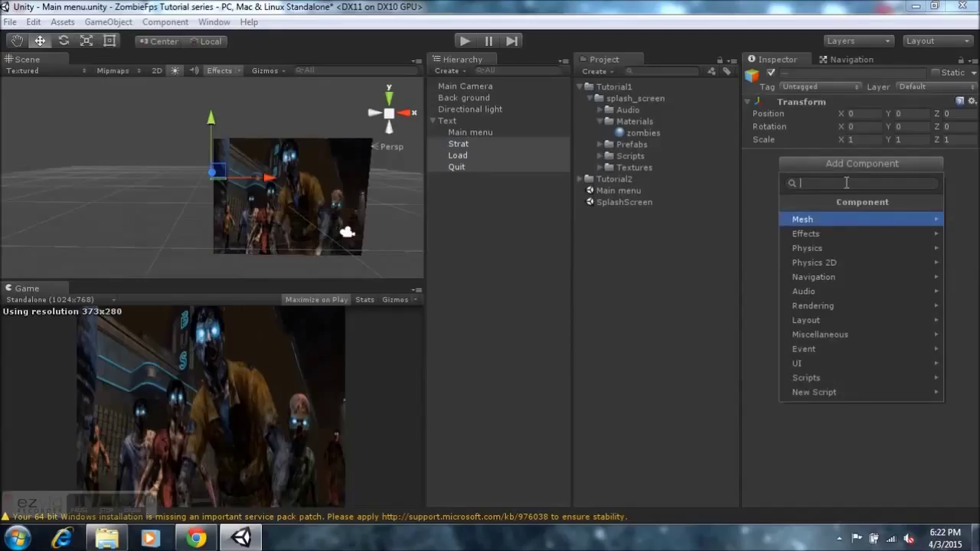
pyautogui.write('text')
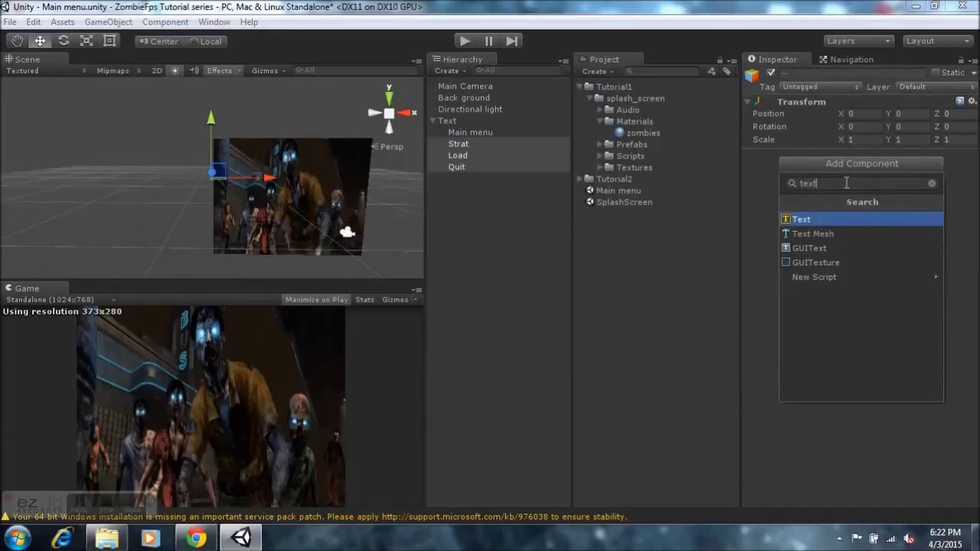
pyautogui.click(848, 242)
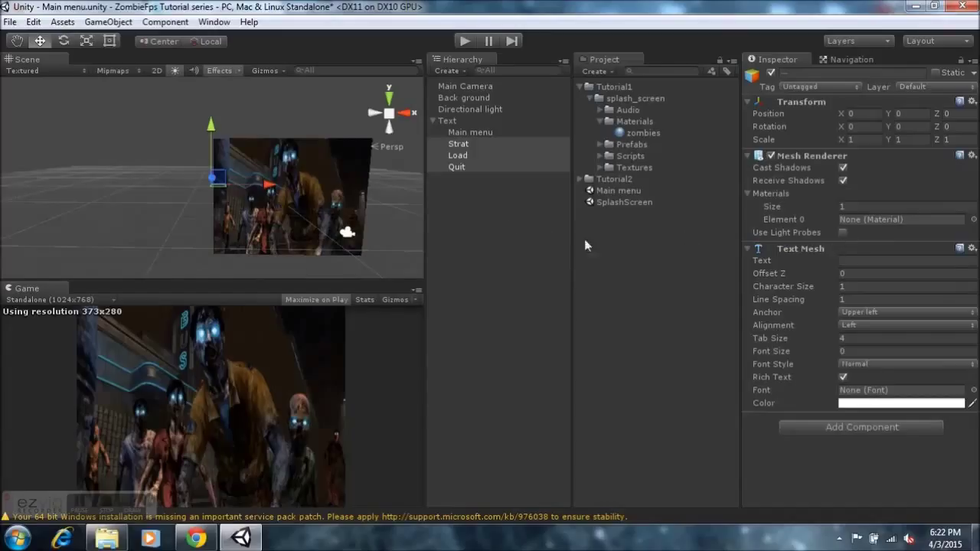
# Collapse the Tutorial1 folder and expand the Fonts folder inside Tutorial2
pyautogui.click(601, 122)
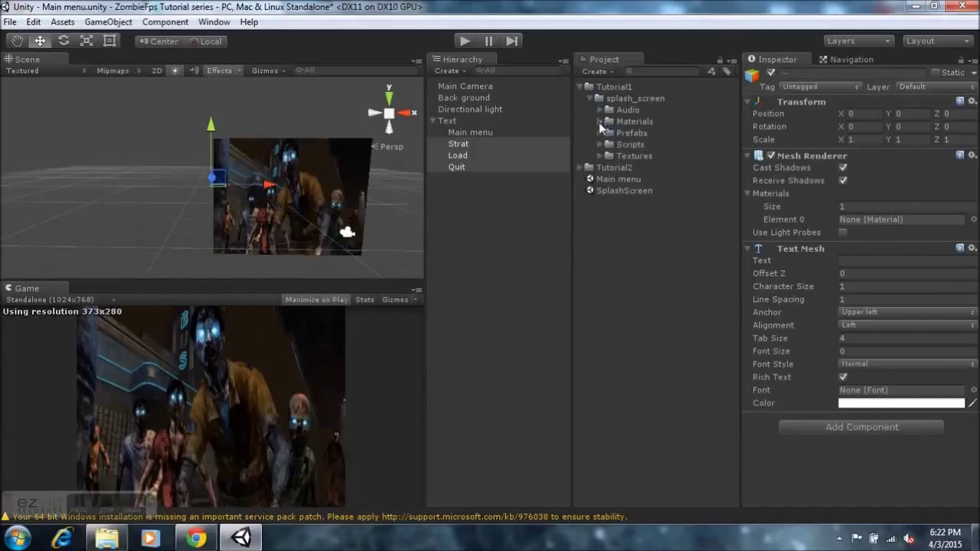
pyautogui.click(580, 87)
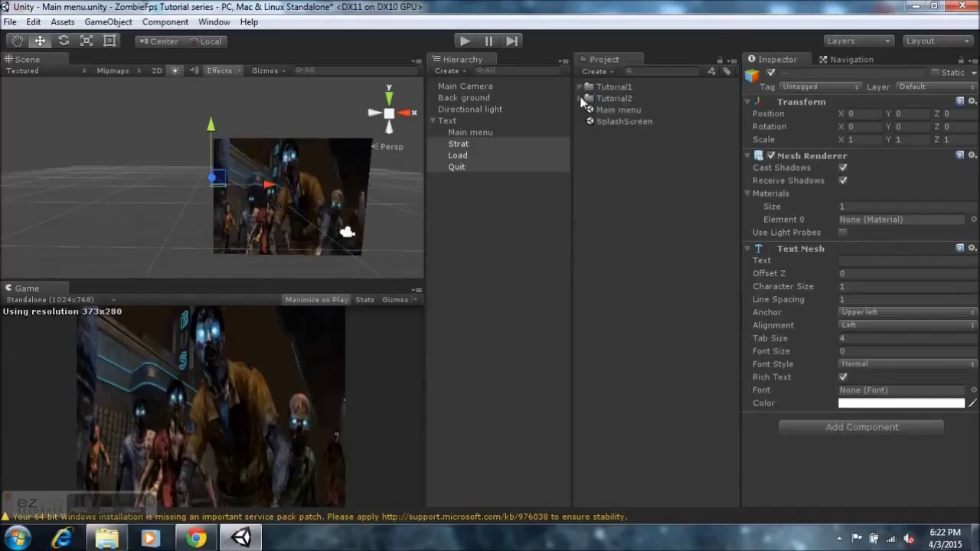
pyautogui.click(580, 98)
pyautogui.click(580, 98)
pyautogui.click(602, 103)
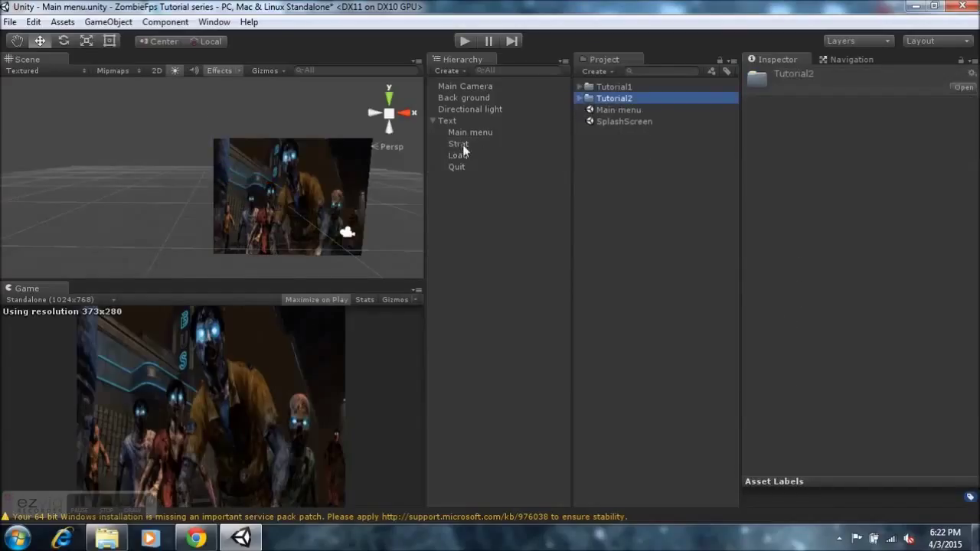
pyautogui.click(580, 100)
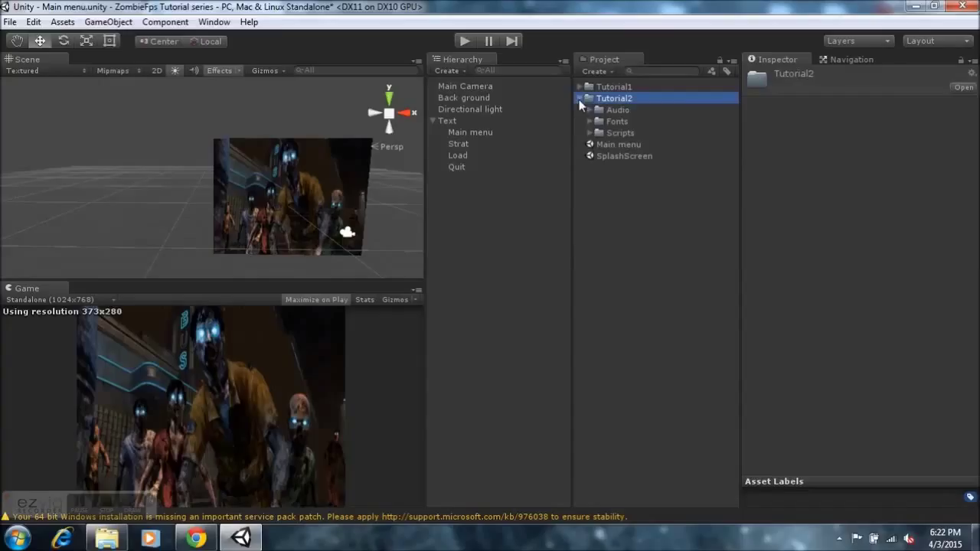
pyautogui.click(589, 121)
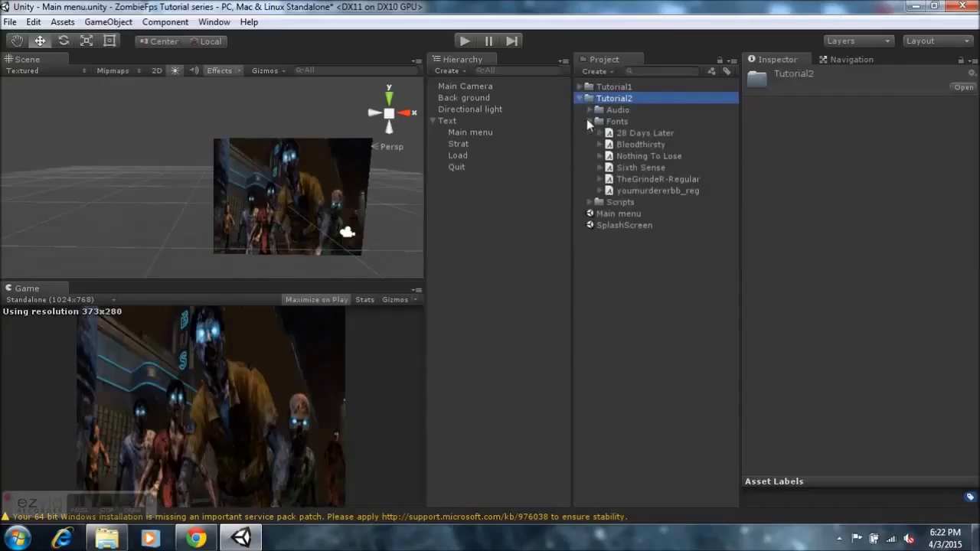
# Examine the import settings of the fonts in the Fonts folder one by one, from 28 Days Later to youmurdererbb_reg
pyautogui.click(639, 131)
pyautogui.click(642, 145)
pyautogui.click(639, 156)
pyautogui.click(640, 167)
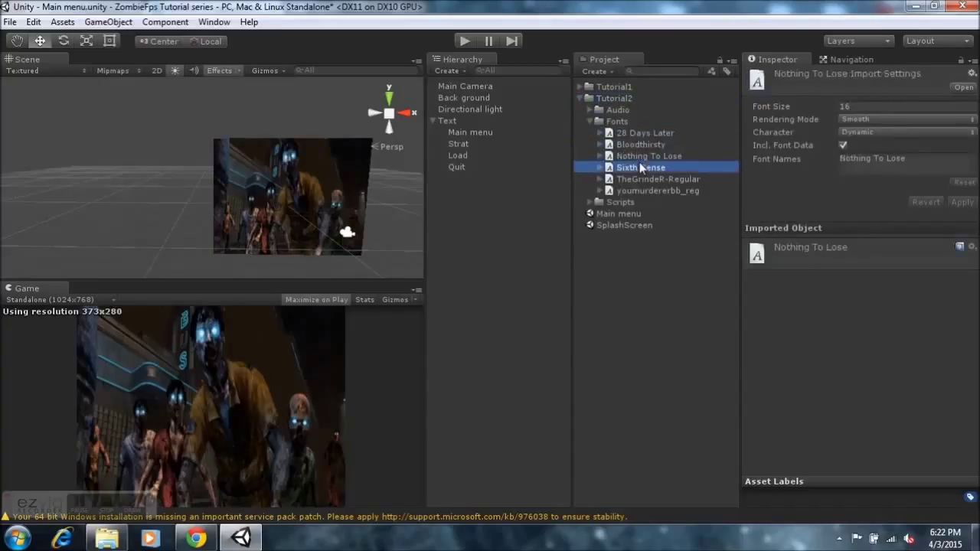
pyautogui.click(640, 178)
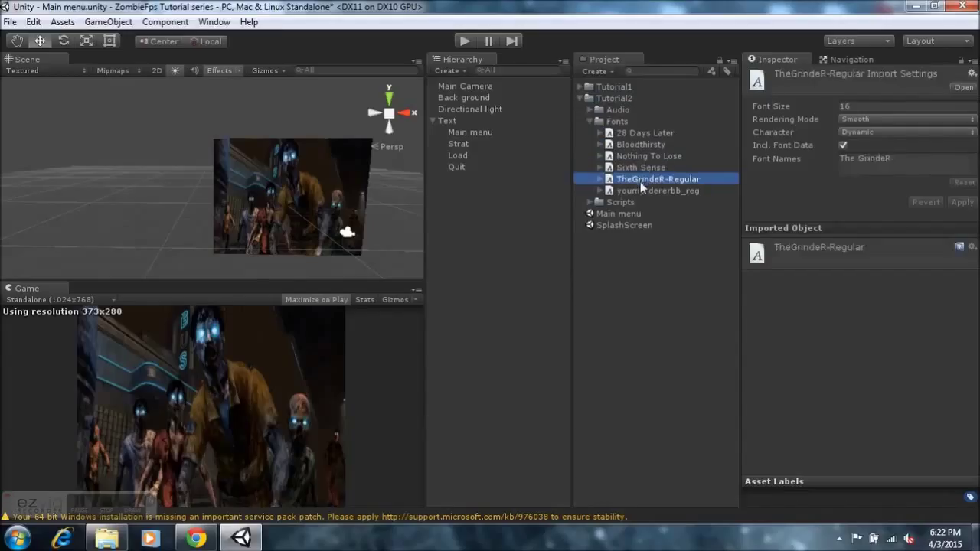
pyautogui.click(640, 190)
# Assign the 28 Days Later font to the Text Mesh of Strat, Load and Quit together
pyautogui.click(471, 135)
pyautogui.click(472, 143)
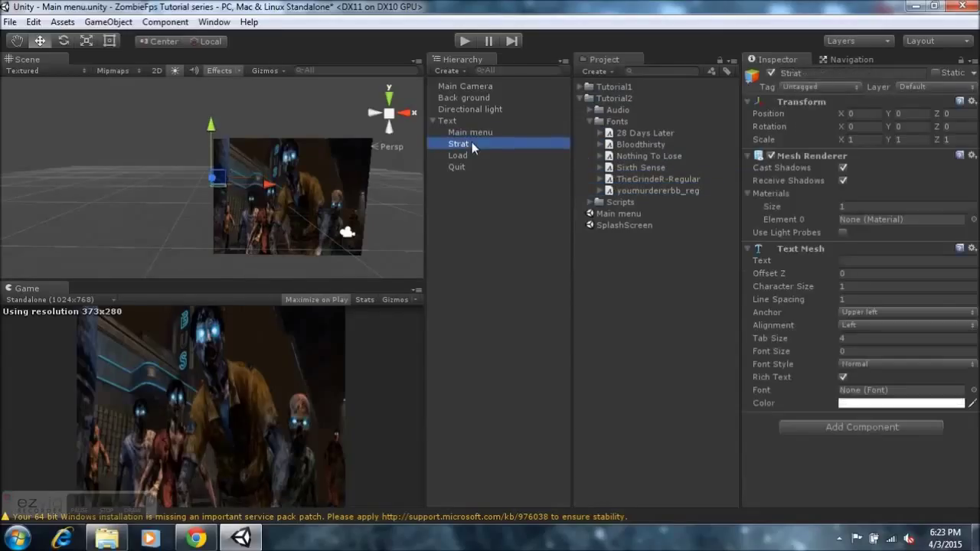
pyautogui.keyDown('shift'); pyautogui.click(477, 168); pyautogui.keyUp('shift')
pyautogui.moveTo(641, 132); pyautogui.dragTo(871, 391)
pyautogui.click(867, 261)
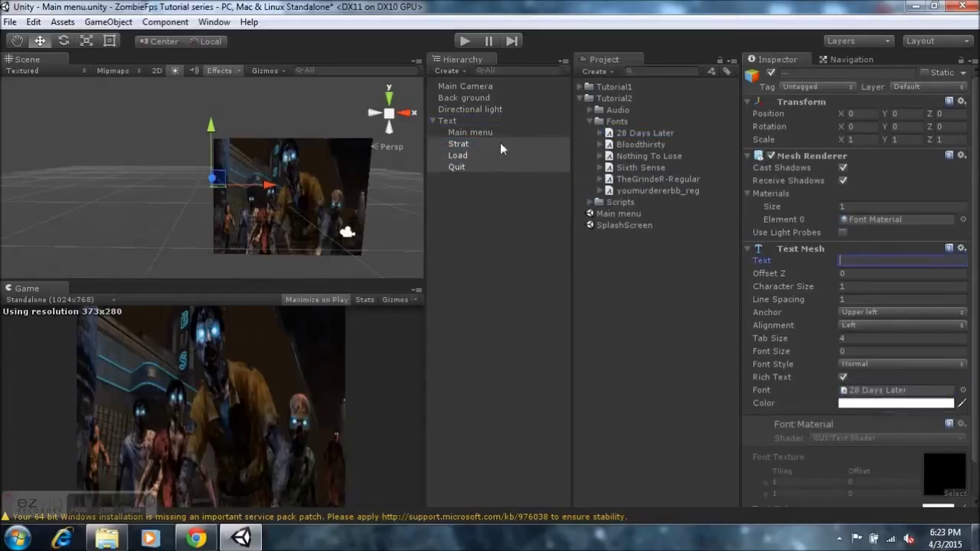
# Set the Text Mesh text of the Strat object to "Start"
pyautogui.click(500, 143)
pyautogui.click(850, 261)
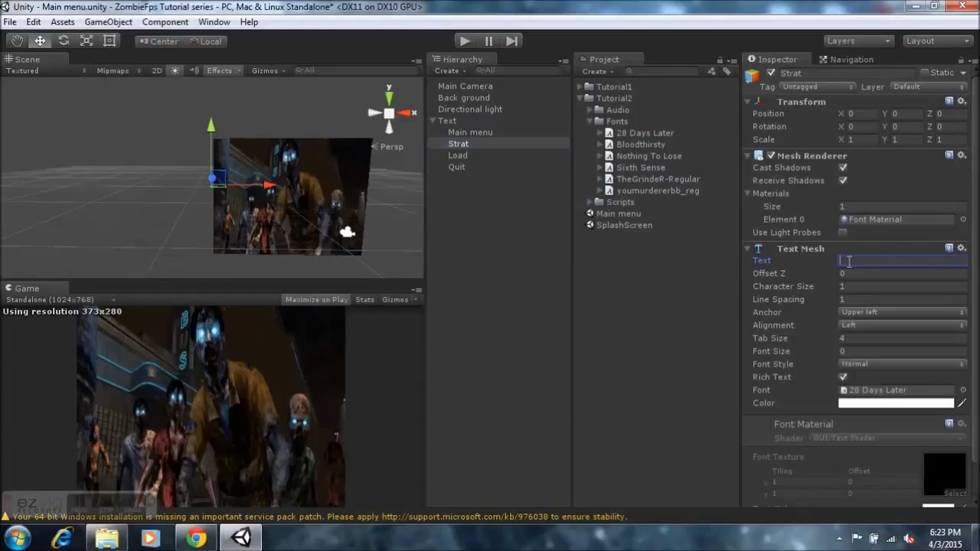
pyautogui.write('Start')
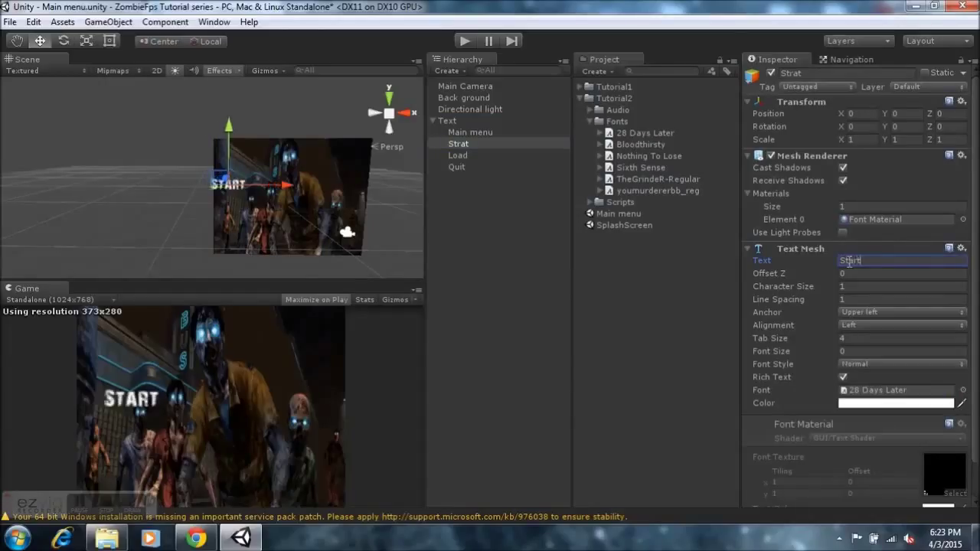
# Set the Text Mesh text of the Load object to "LOad"
pyautogui.click(472, 155)
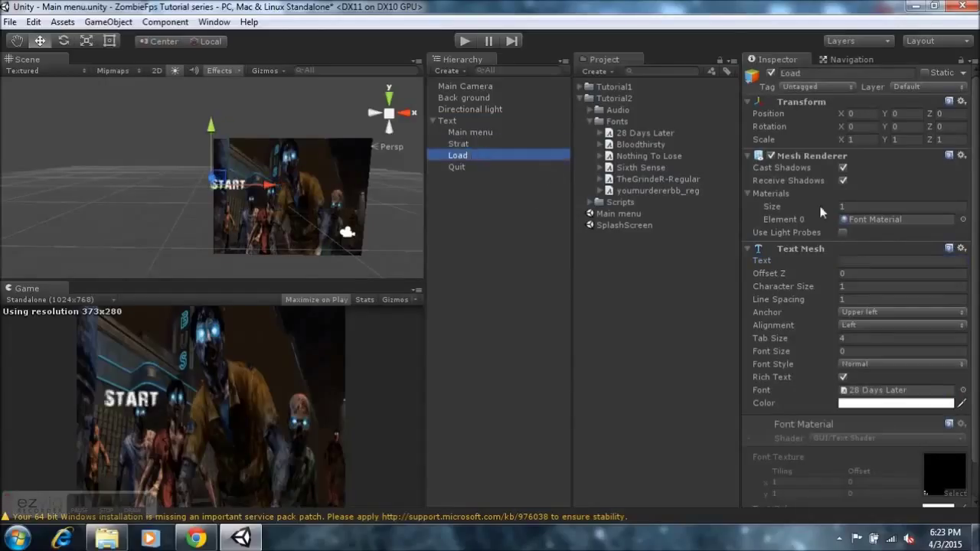
pyautogui.click(851, 259)
pyautogui.write('Lo')
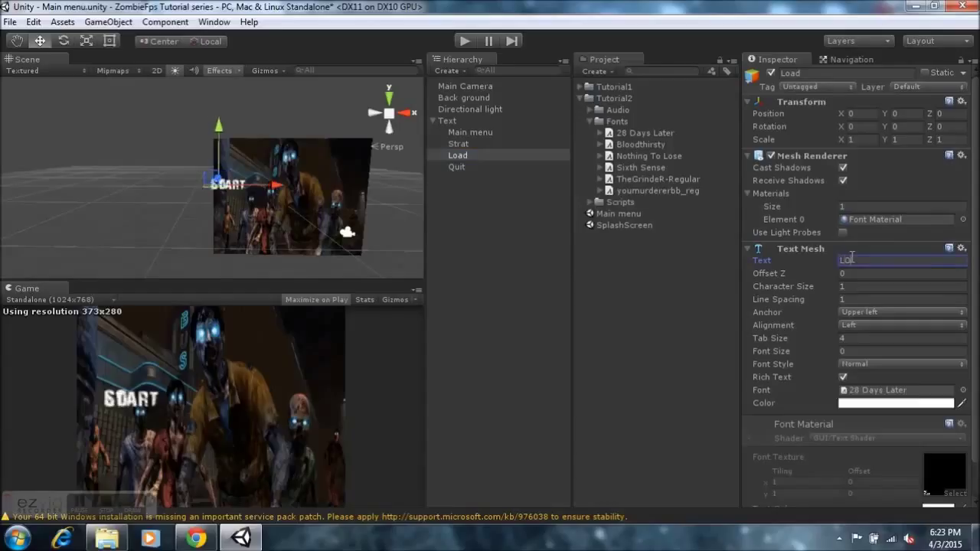
pyautogui.write('ad')
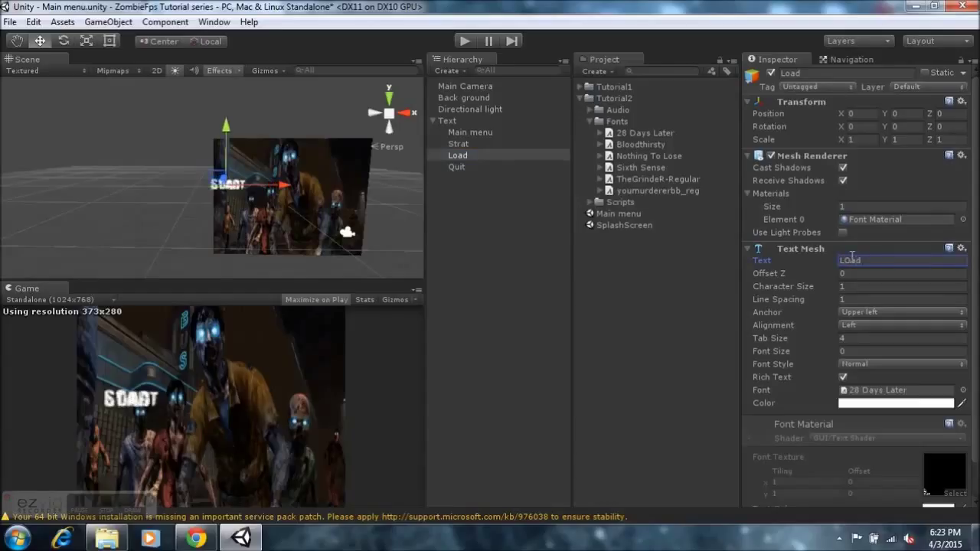
# Set the Text Mesh text of the Quit object to "Quit"
pyautogui.click(458, 166)
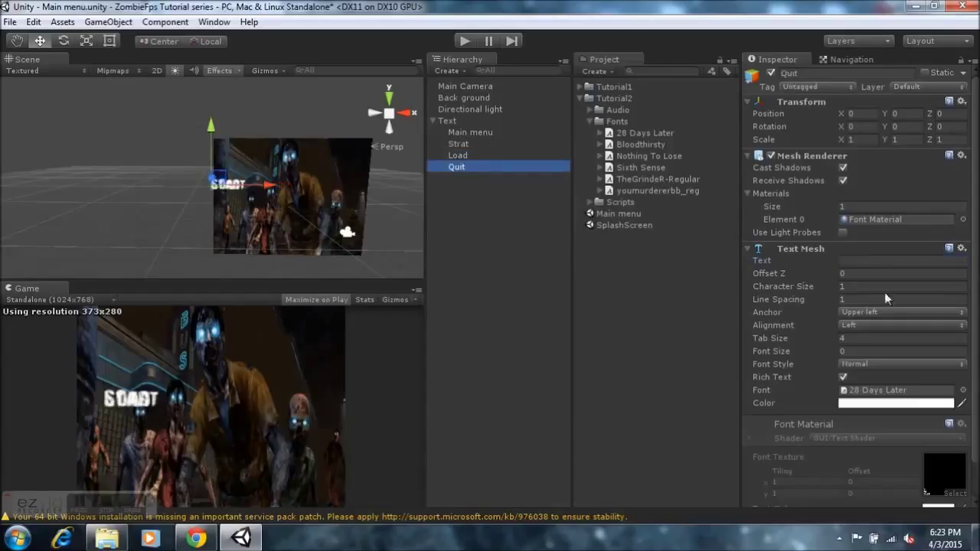
pyautogui.click(873, 261)
pyautogui.write('Quit')
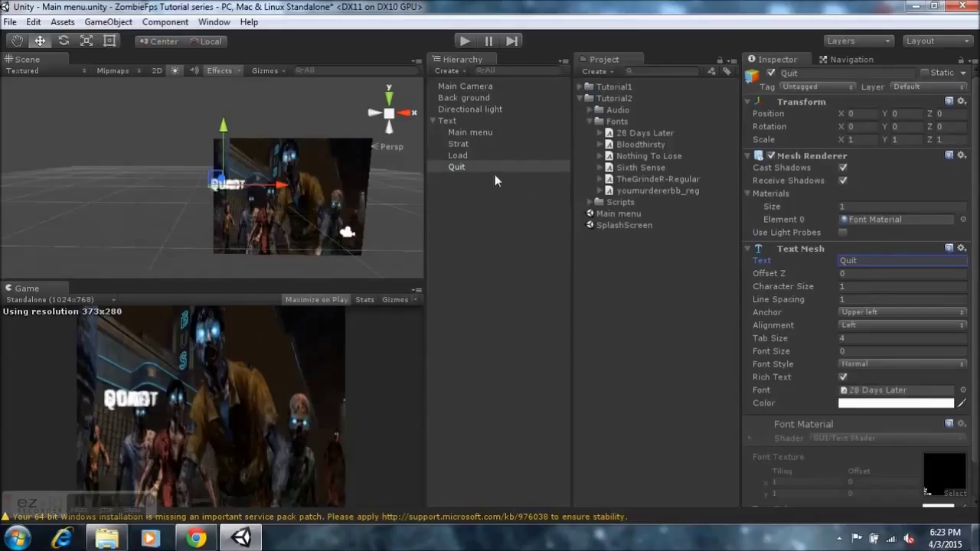
# Set the font size of Strat, Load and Quit to 50 and move them together to about X 2.58, Y 3.75, Z 13.03
pyautogui.keyDown('shift'); pyautogui.click(464, 144); pyautogui.keyUp('shift')
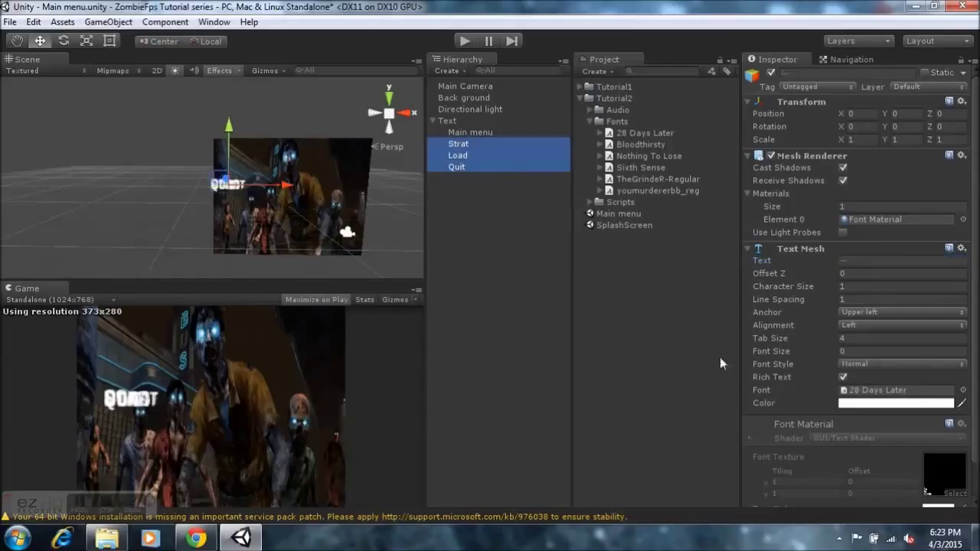
pyautogui.click(873, 351)
pyautogui.write('50')
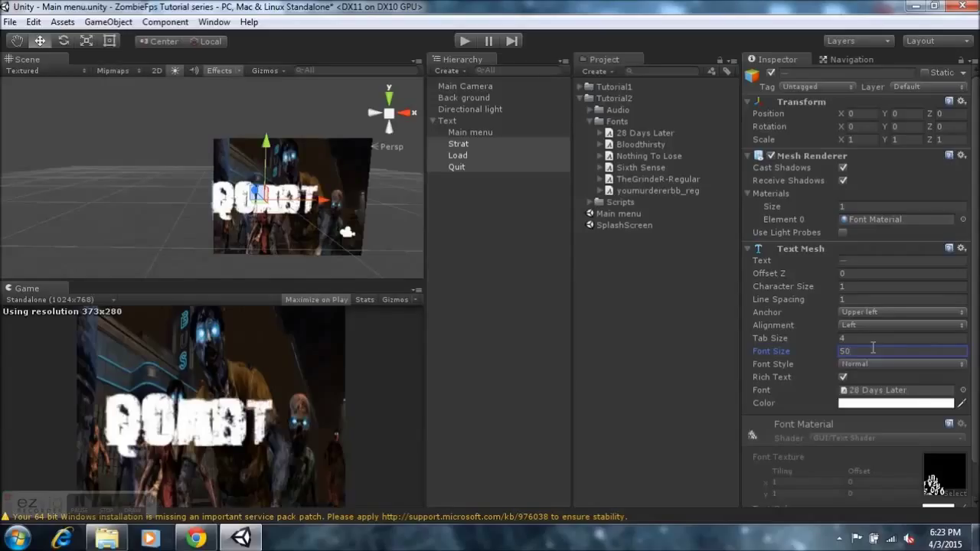
pyautogui.keyDown('alt'); pyautogui.moveTo(50, 184); pyautogui.dragTo(182, 119); pyautogui.keyUp('alt')
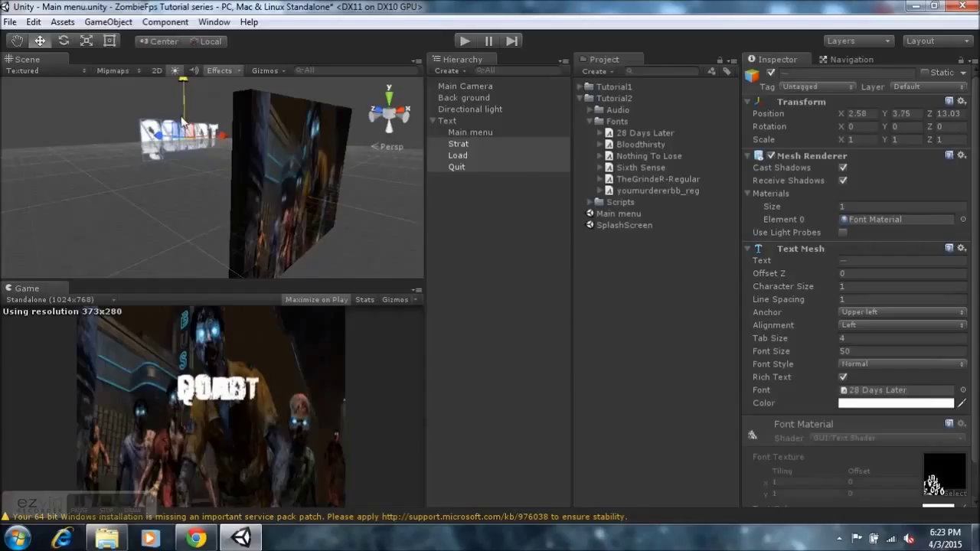
# Stack the entries below Start by lowering Load to about Y -3 and Quit to about Y -10.4
pyautogui.click(463, 155)
pyautogui.moveTo(171, 84); pyautogui.dragTo(178, 134)
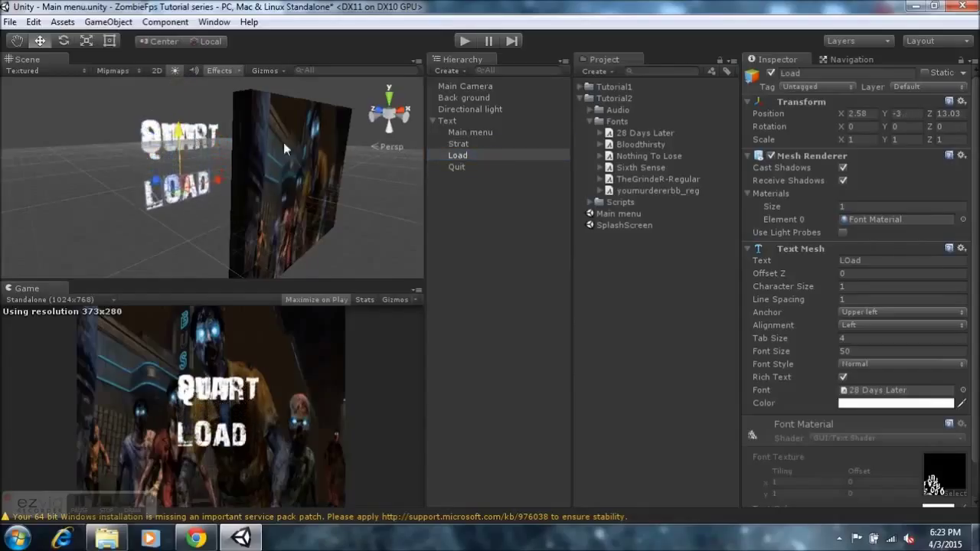
pyautogui.click(457, 167)
pyautogui.moveTo(168, 91); pyautogui.dragTo(180, 214)
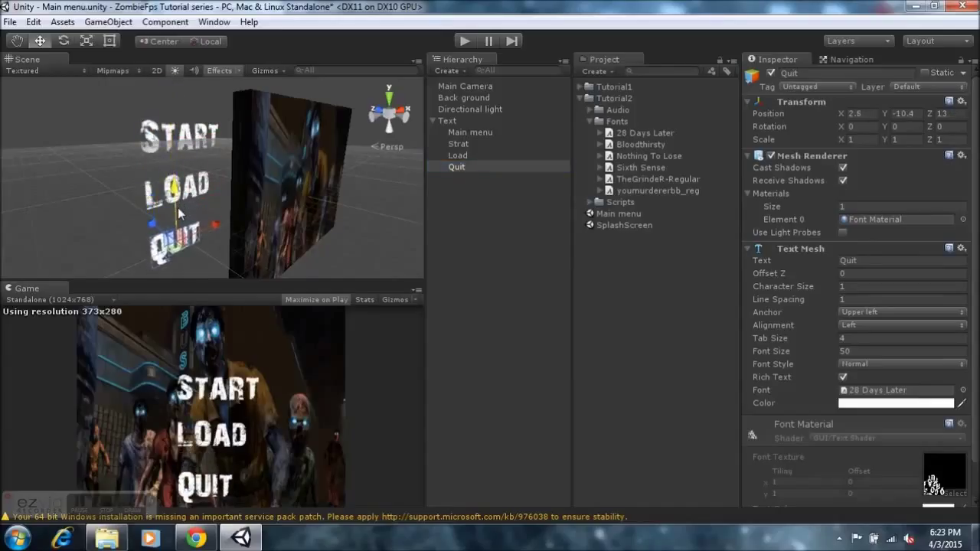
# Add a Text Mesh component to the Main menu object and set its text to "Main Menu"
pyautogui.click(469, 132)
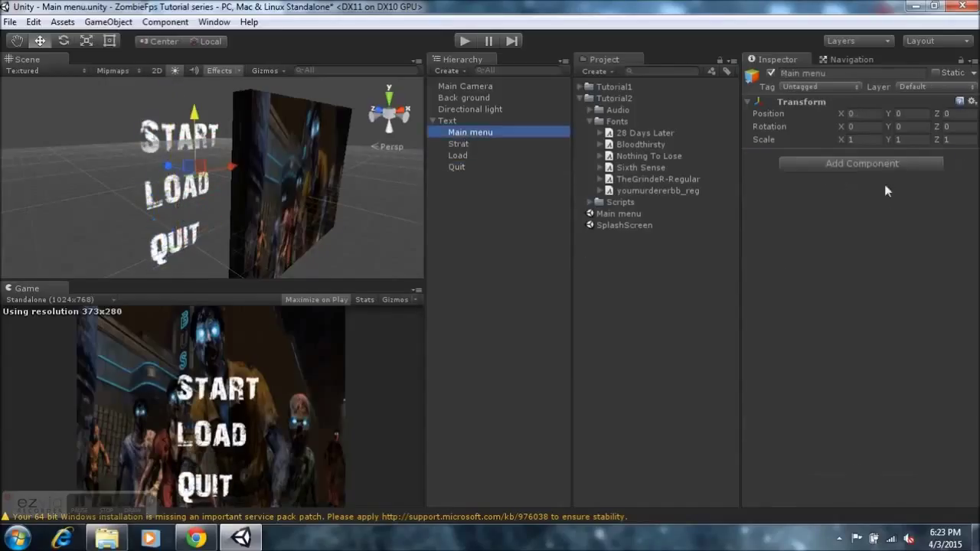
pyautogui.click(875, 163)
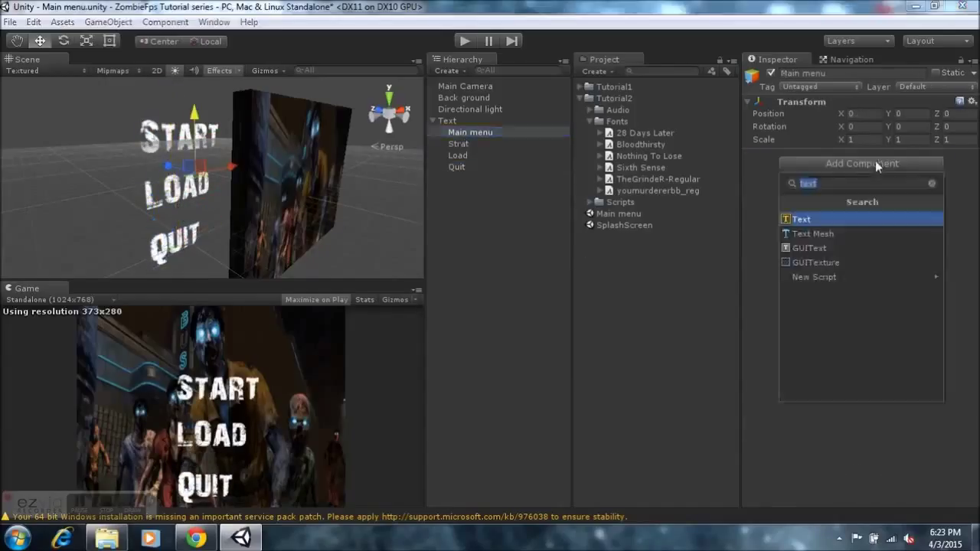
pyautogui.click(808, 234)
pyautogui.click(867, 261)
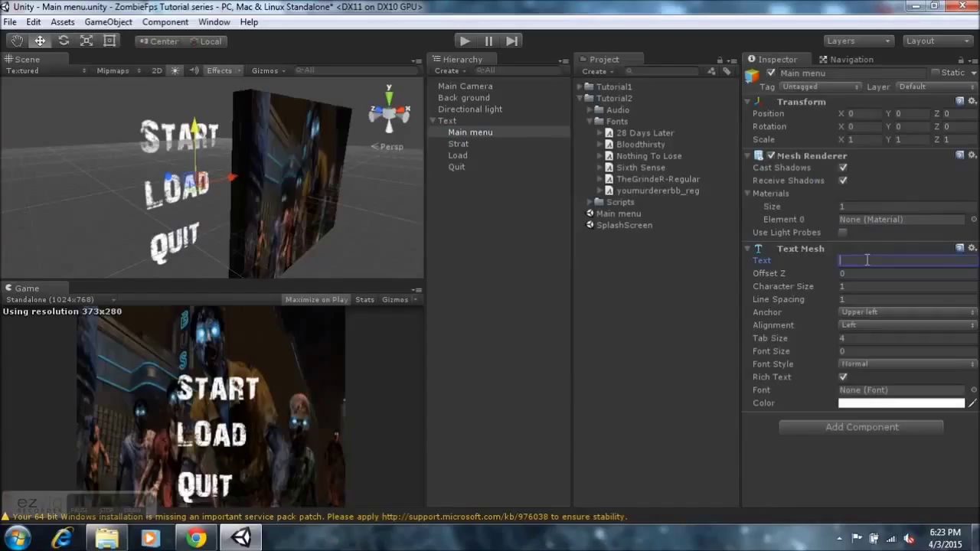
pyautogui.write('Main')
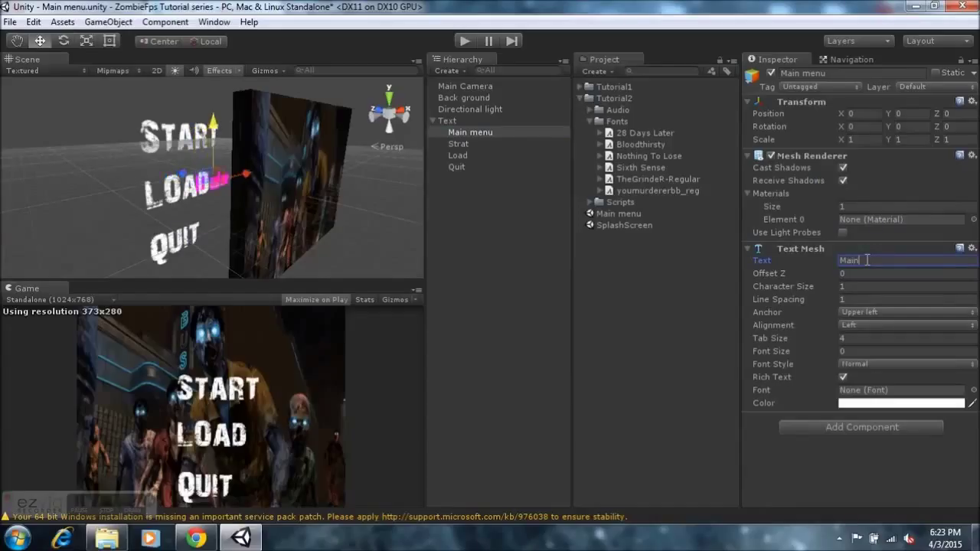
pyautogui.write(' Menu')
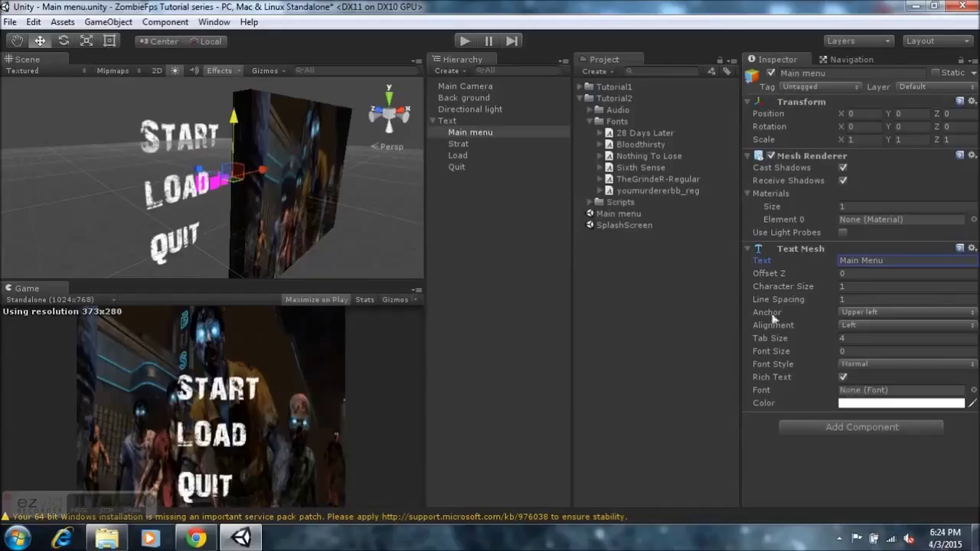
# Try assigning the 28 Days Later font to the Main menu object's Text Mesh, and undo the assignment
pyautogui.moveTo(630, 133); pyautogui.dragTo(864, 395)
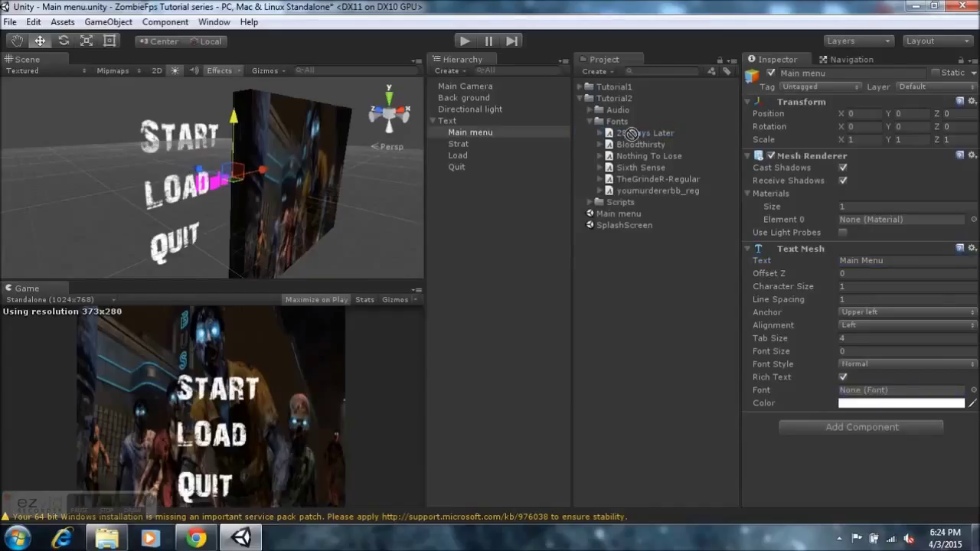
pyautogui.moveTo(154, 222); pyautogui.dragTo(200, 216, button='right')
pyautogui.keyDown('alt'); pyautogui.moveTo(201, 215); pyautogui.dragTo(149, 207); pyautogui.keyUp('alt')
pyautogui.keyDown('alt'); pyautogui.moveTo(227, 187); pyautogui.dragTo(255, 200); pyautogui.keyUp('alt')
pyautogui.click(457, 145)
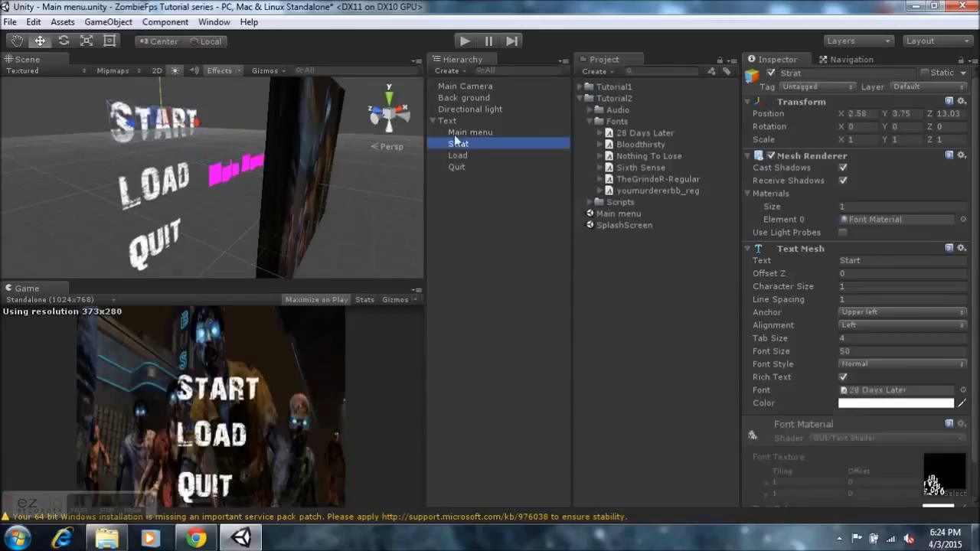
pyautogui.click(456, 133)
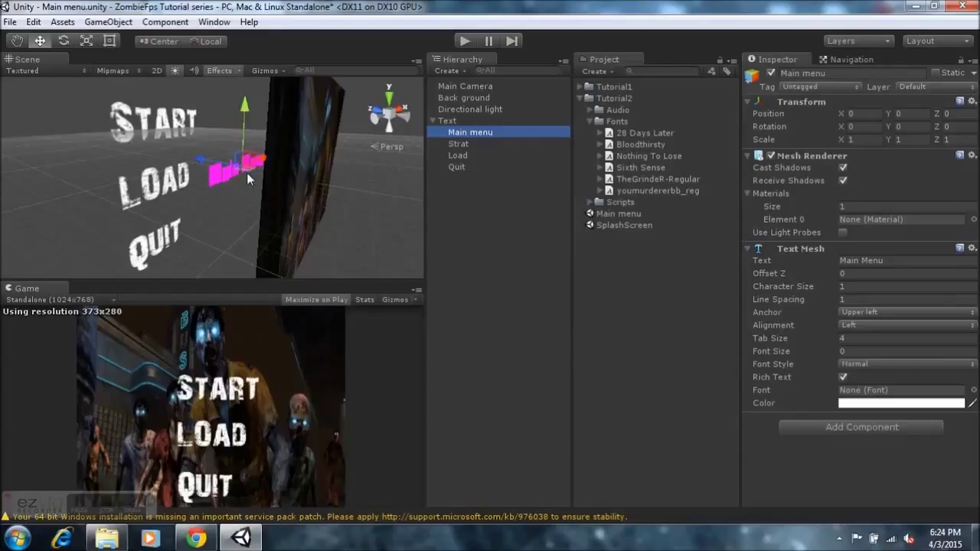
pyautogui.moveTo(637, 132); pyautogui.dragTo(868, 394)
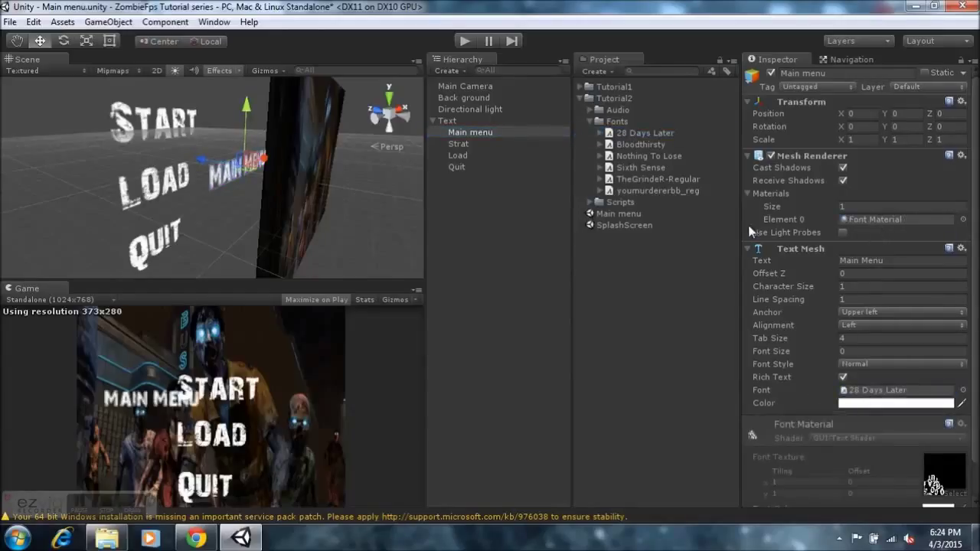
pyautogui.hotkey('ctrl', 'z')
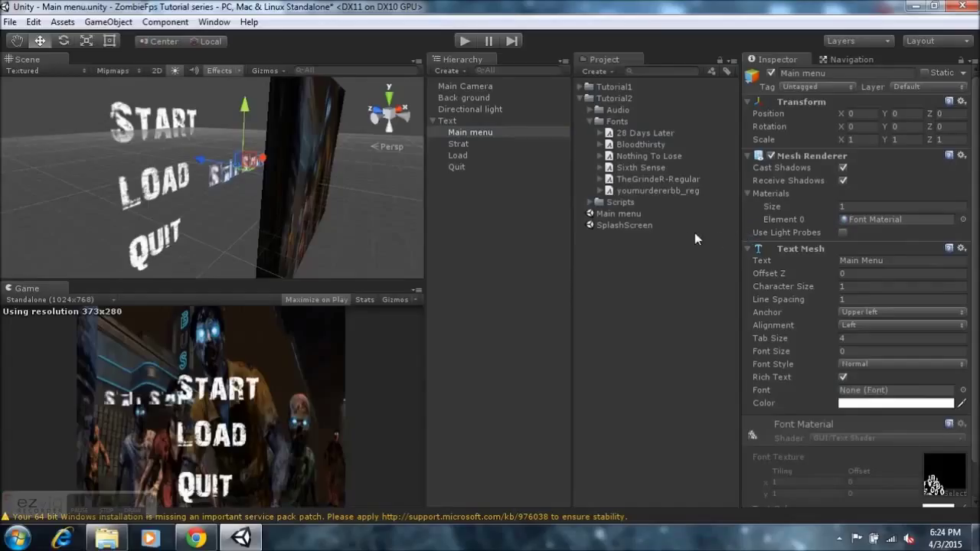
pyautogui.hotkey('ctrl', 'z')
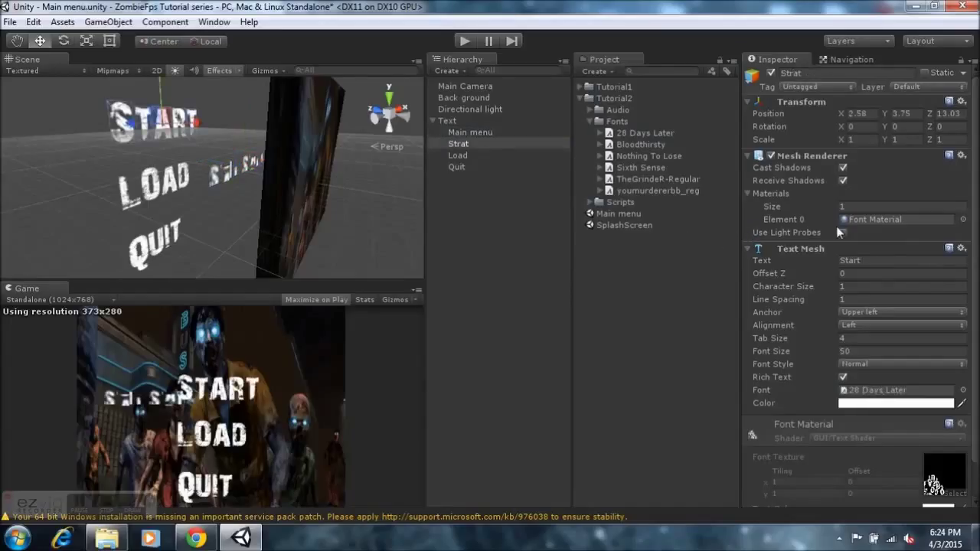
# Clear the Element 0 material of Strat's Mesh Renderer to None, and restore the Font Material
pyautogui.click(964, 219)
pyautogui.scroll(2, 69, 68)
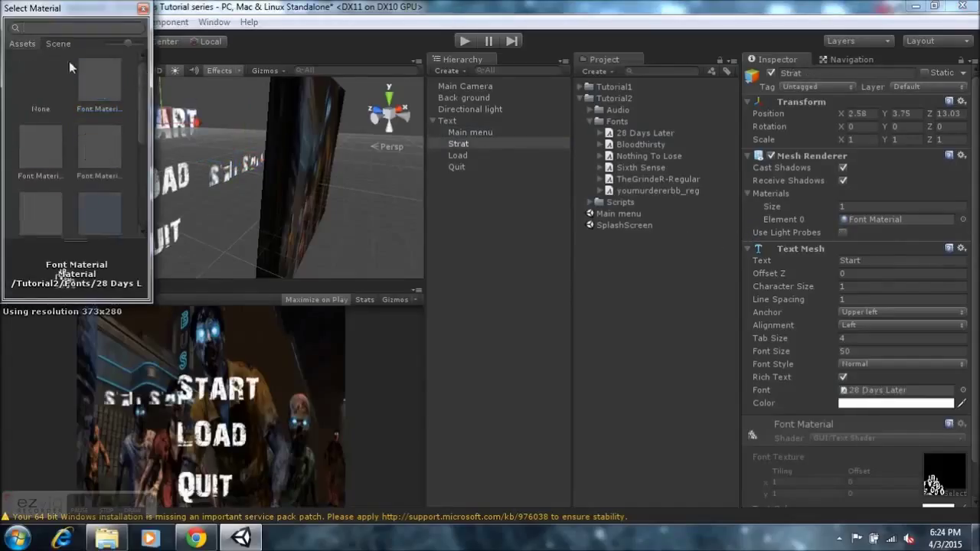
pyautogui.doubleClick(34, 64)
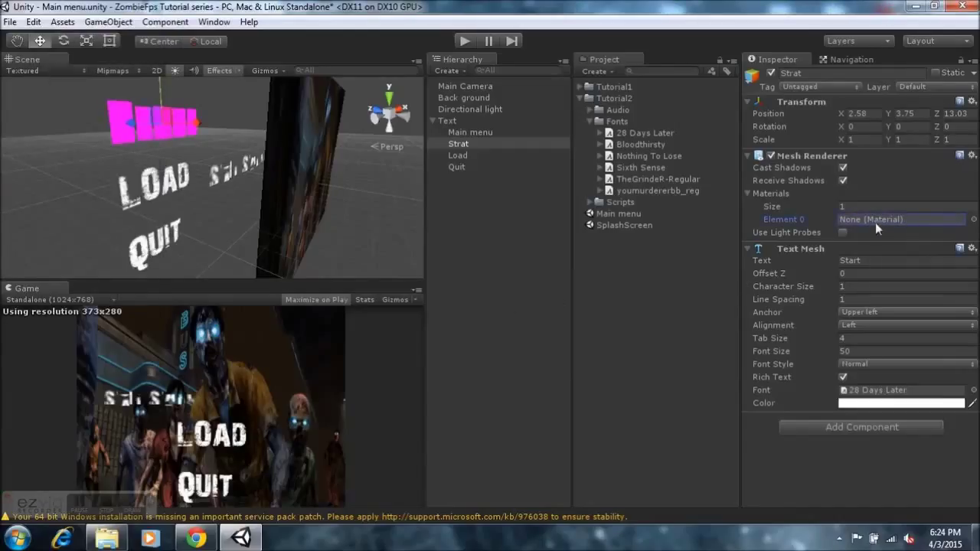
pyautogui.moveTo(489, 173); pyautogui.dragTo(886, 392)
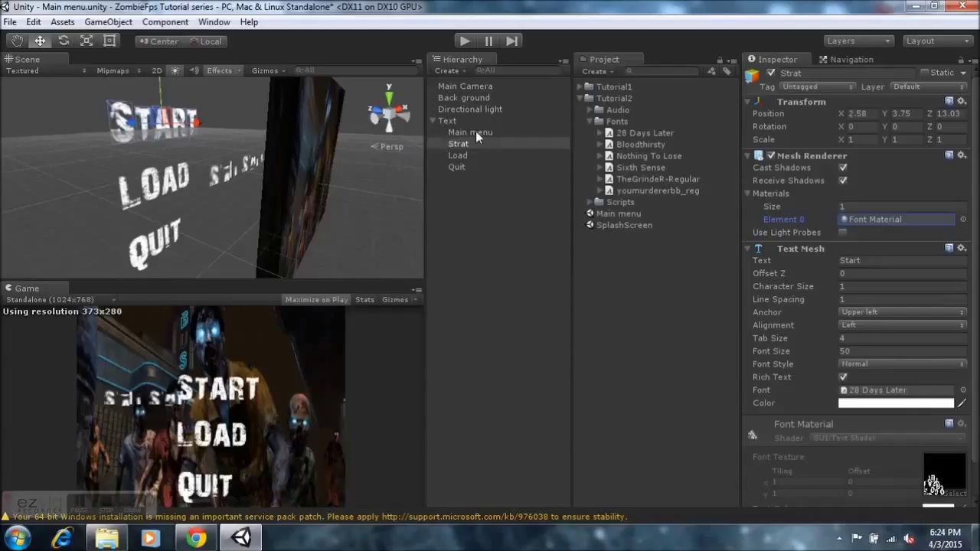
# Assign the 28 Days Later font to the Main menu object's Text Mesh and set its font size to 50
pyautogui.click(477, 134)
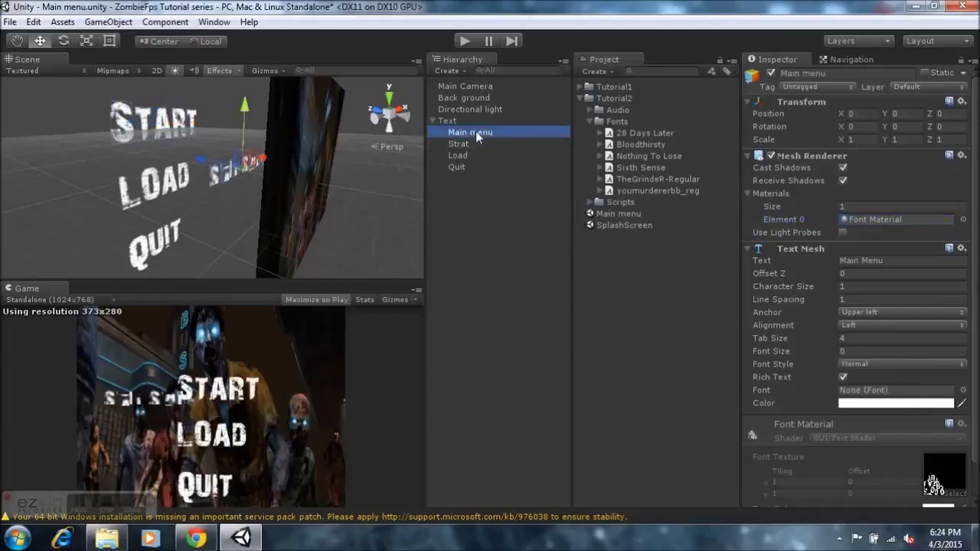
pyautogui.click(884, 262)
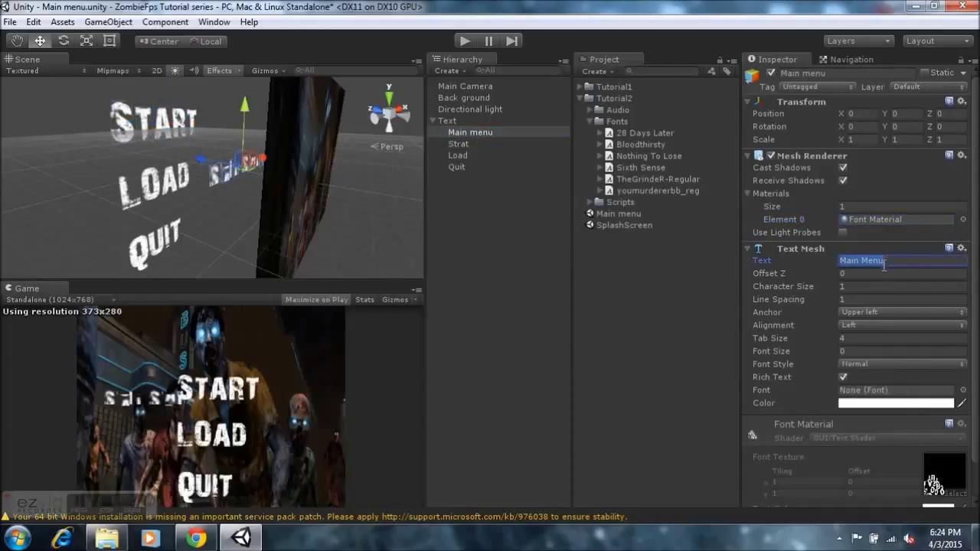
pyautogui.moveTo(646, 135); pyautogui.dragTo(866, 391)
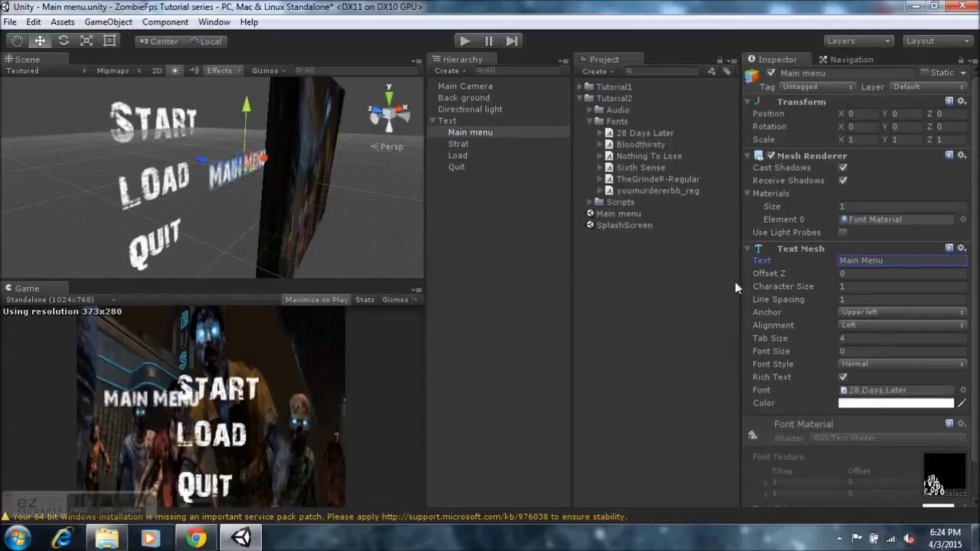
pyautogui.click(863, 351)
pyautogui.write('50')
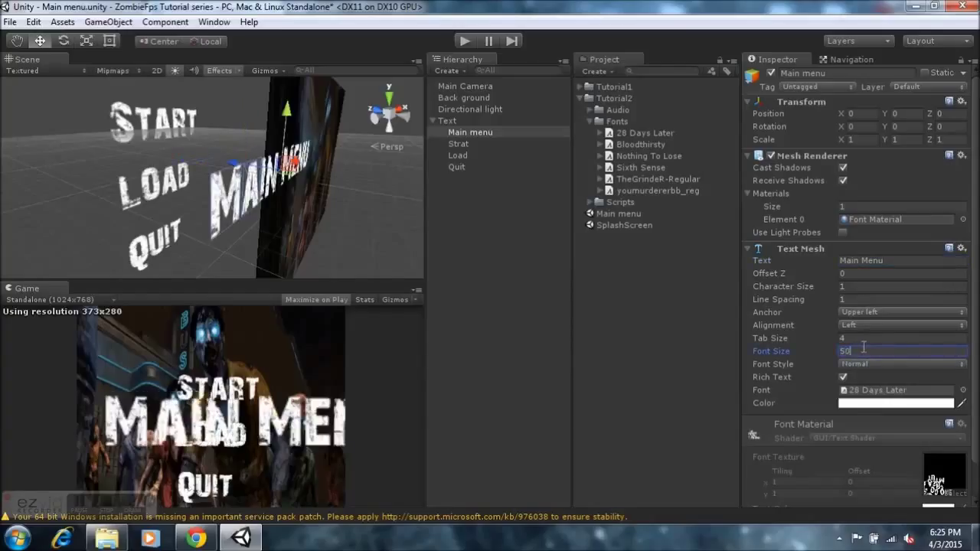
# Move the Main menu text above the Start entry, to about X -6.6, Y 9.7, Z 6
pyautogui.moveTo(291, 118); pyautogui.dragTo(287, 45)
pyautogui.moveTo(261, 104); pyautogui.dragTo(178, 108)
pyautogui.moveTo(250, 107); pyautogui.dragTo(203, 111)
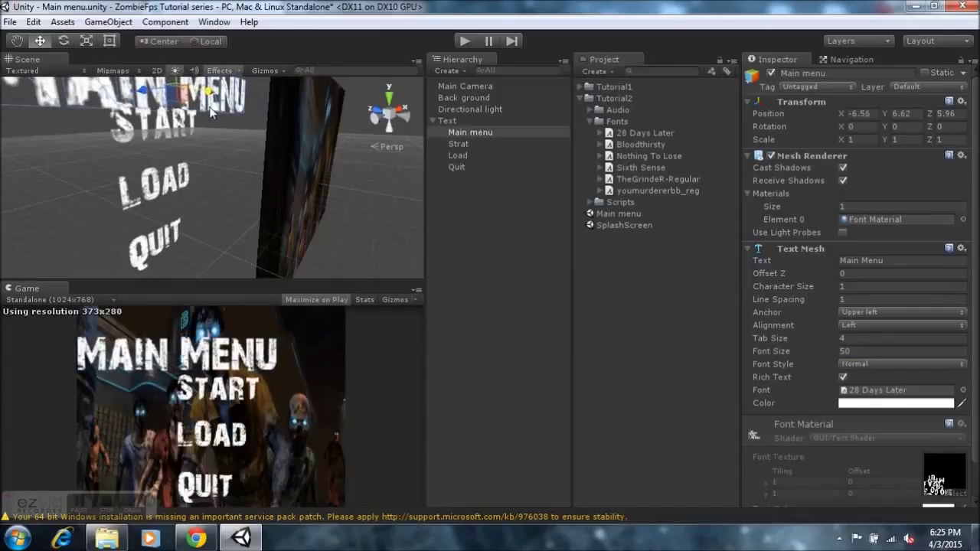
pyautogui.press('f')
pyautogui.scroll(-8, 169, 117)
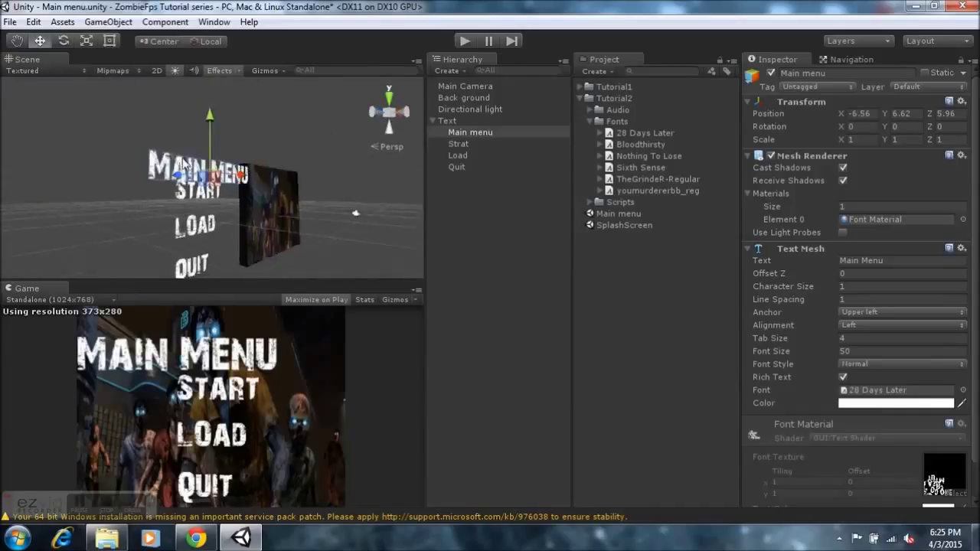
pyautogui.moveTo(220, 151); pyautogui.dragTo(221, 135)
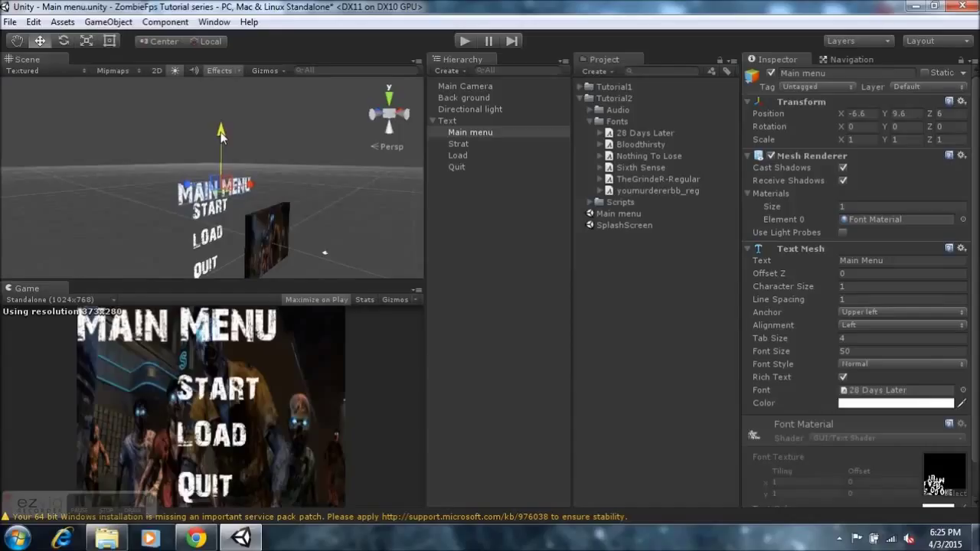
# Try moving the Back ground object sideways to about X -22.6 and down to about Y -6.6, undoing each move
pyautogui.moveTo(255, 188); pyautogui.dragTo(187, 153, button='right')
pyautogui.click(17, 42)
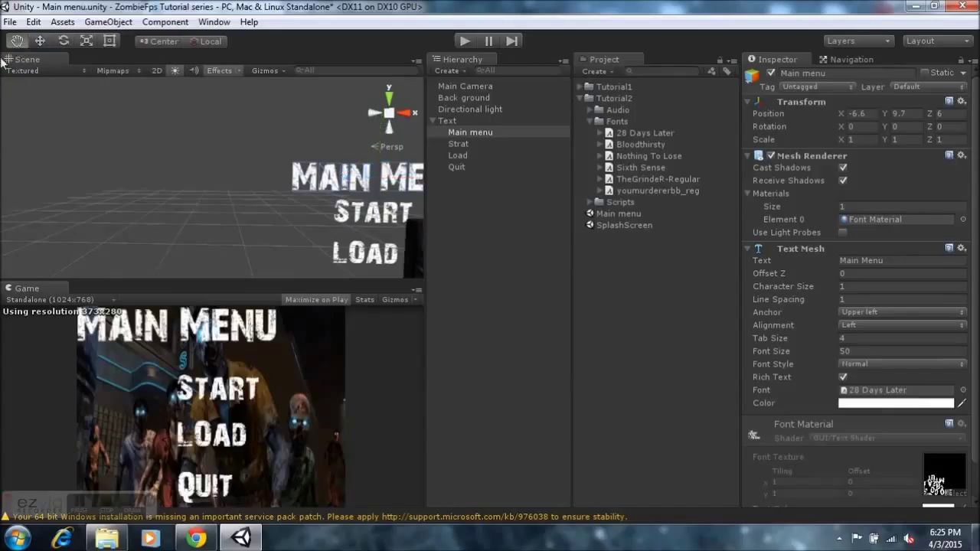
pyautogui.scroll(-2, 100, 165)
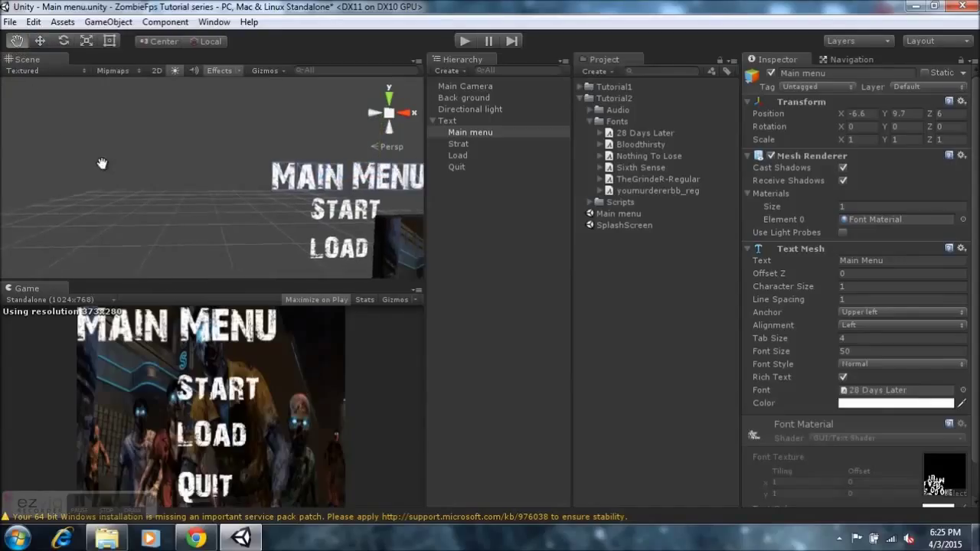
pyautogui.press('f')
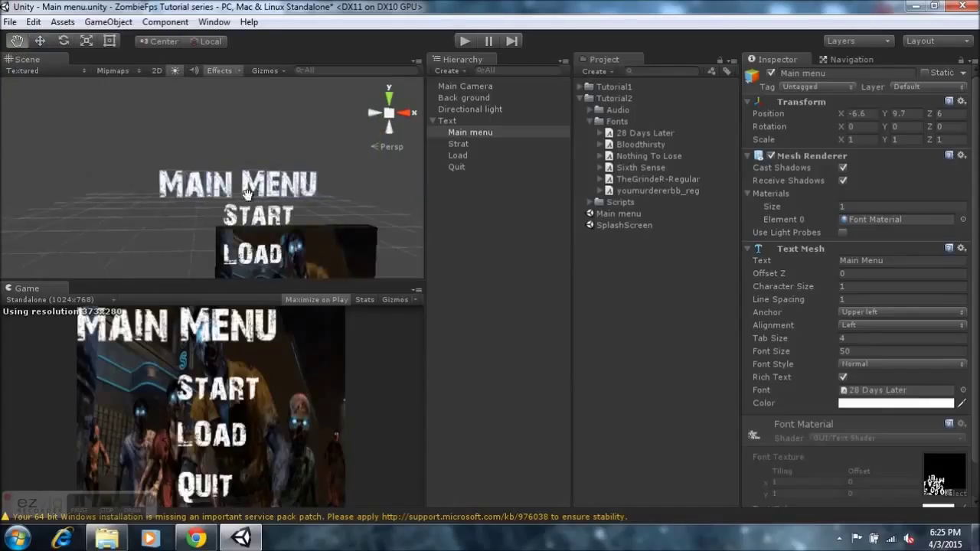
pyautogui.moveTo(246, 193); pyautogui.dragTo(284, 171)
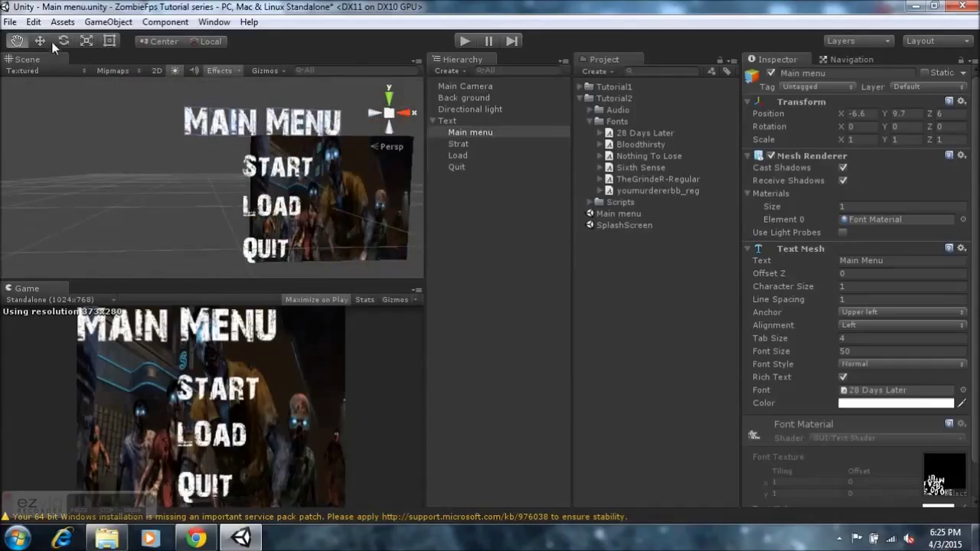
pyautogui.click(40, 41)
pyautogui.scroll(-5, 282, 178)
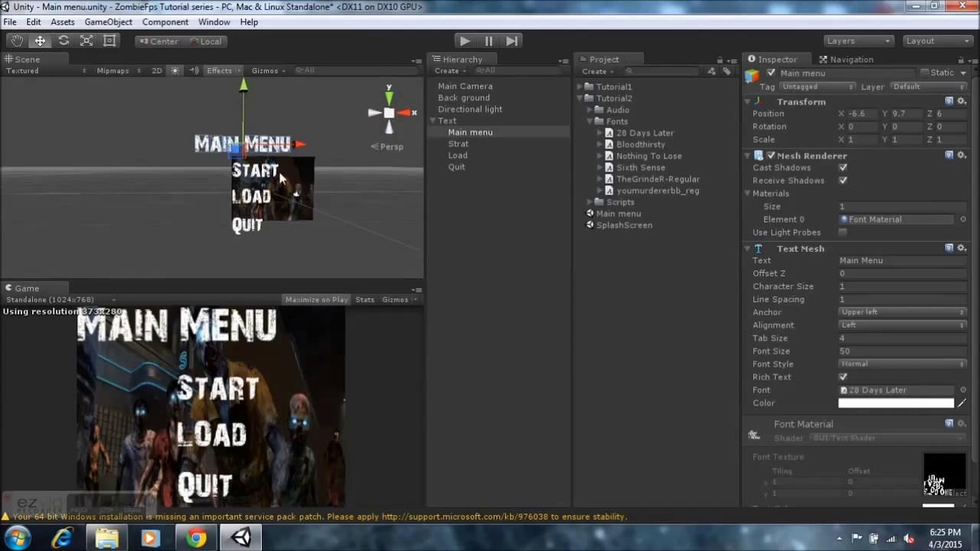
pyautogui.click(281, 177)
pyautogui.moveTo(220, 194); pyautogui.dragTo(285, 223, button='middle')
pyautogui.moveTo(285, 223); pyautogui.dragTo(330, 228, button='right')
pyautogui.moveTo(262, 179); pyautogui.dragTo(165, 190)
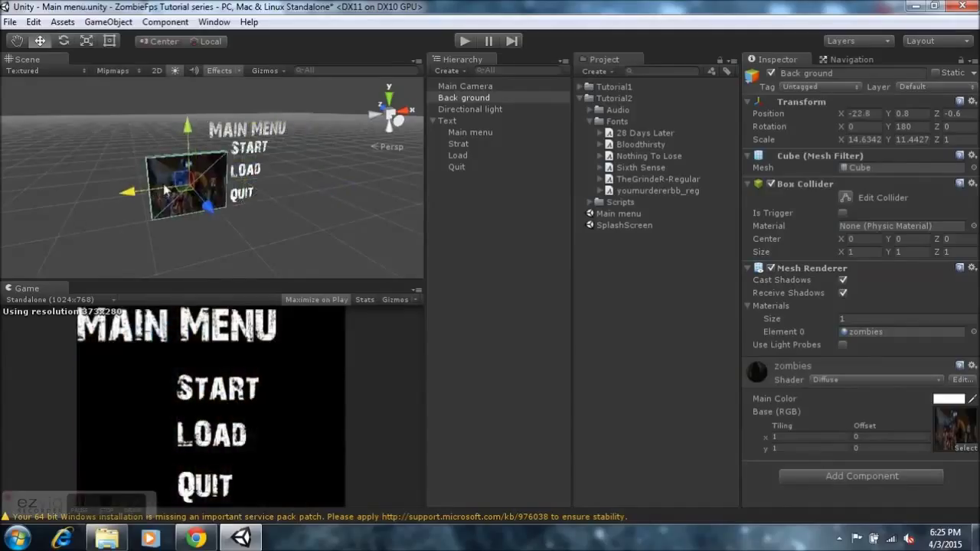
pyautogui.hotkey('ctrl', 'z')
pyautogui.moveTo(292, 119); pyautogui.dragTo(296, 159)
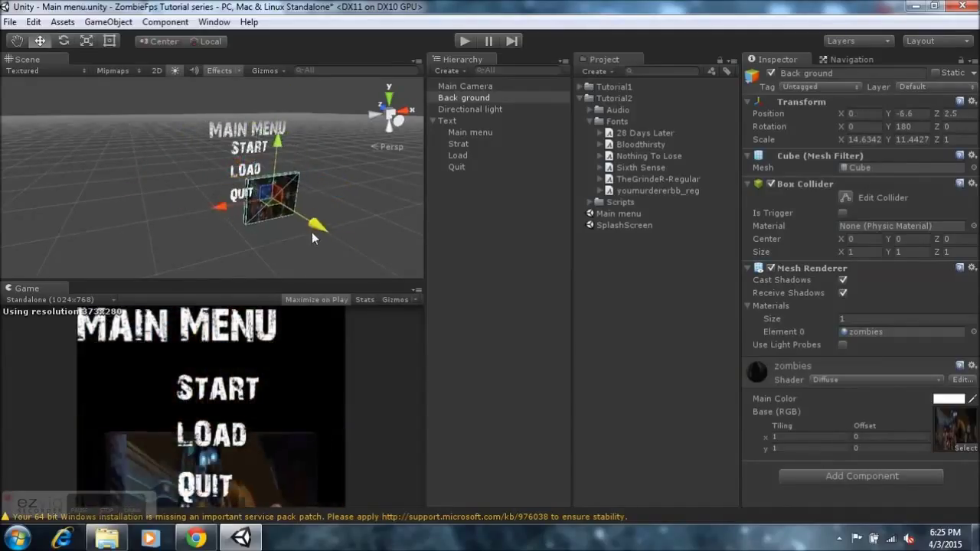
pyautogui.hotkey('ctrl', 'z')
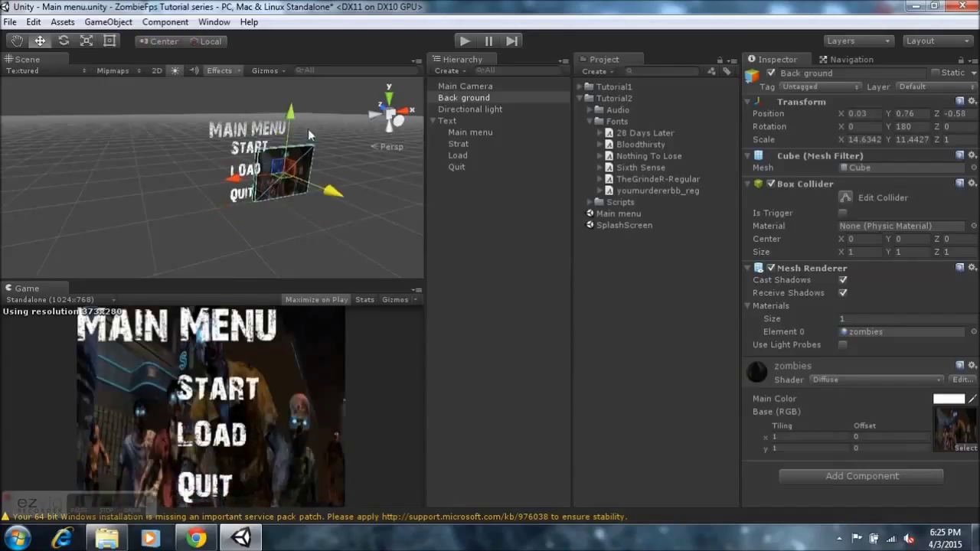
# Try rotating the Back ground object to about 156.8 degrees around Y, and undo the rotation
pyautogui.click(62, 42)
pyautogui.moveTo(216, 185); pyautogui.dragTo(261, 229)
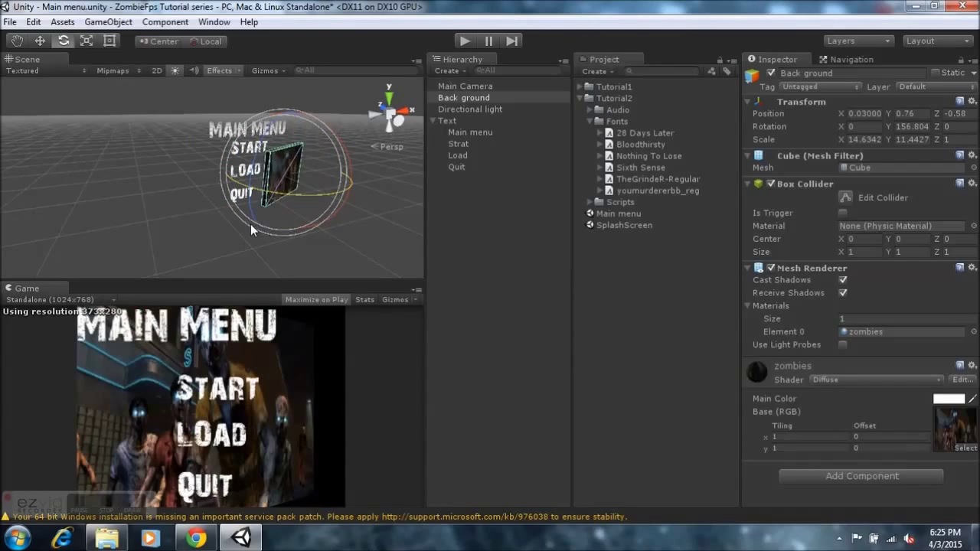
pyautogui.hotkey('ctrl', 'z')
# Try scaling the Back ground object uniformly to about 24.7 by 19.3 by 1.7, undoing extra stretches along the single axes
pyautogui.click(89, 40)
pyautogui.moveTo(299, 173); pyautogui.dragTo(292, 129)
pyautogui.moveTo(281, 173); pyautogui.dragTo(243, 188)
pyautogui.hotkey('ctrl', 'z')
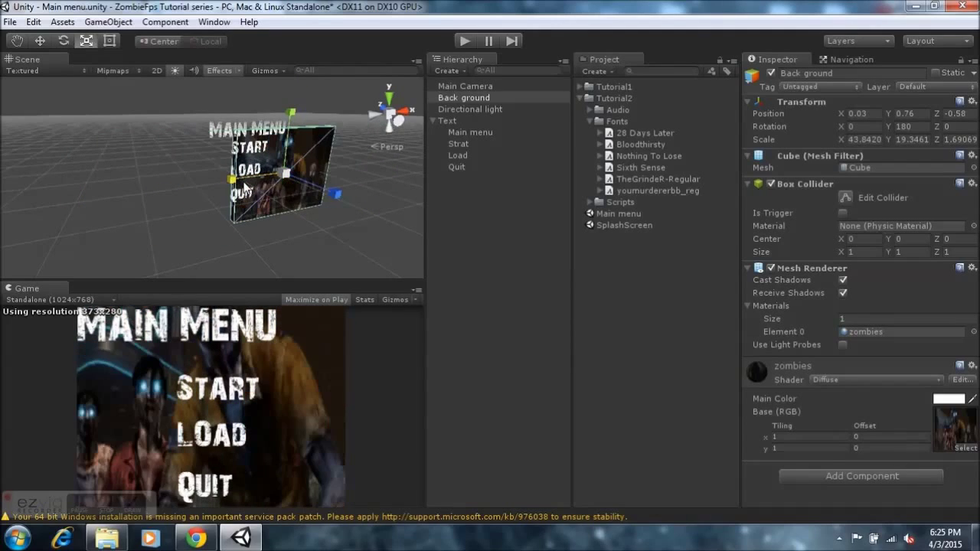
pyautogui.moveTo(337, 194)
pyautogui.mouseDown()
pyautogui.moveTo(354, 209)
pyautogui.moveTo(339, 205)
pyautogui.mouseUp()
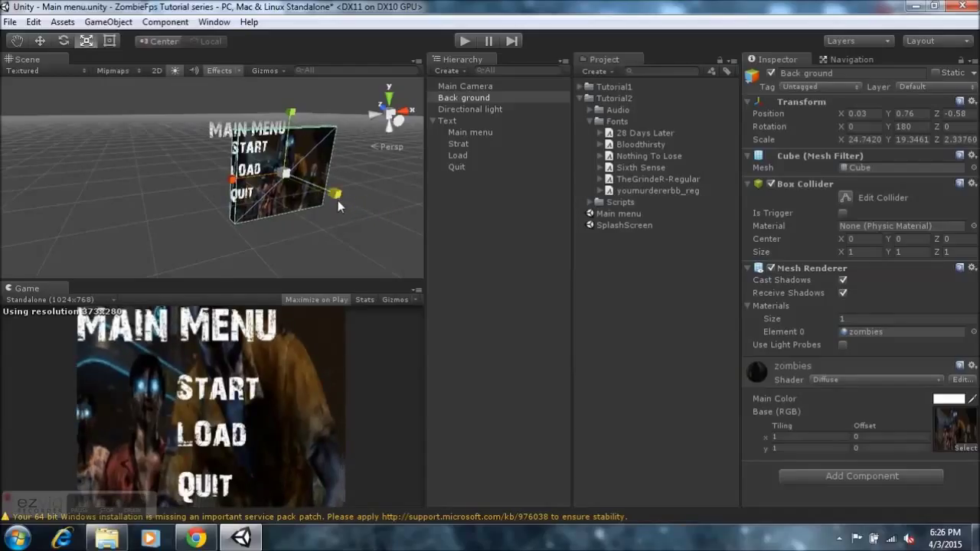
pyautogui.hotkey('ctrl', 'z')
pyautogui.moveTo(291, 112)
pyautogui.mouseDown()
pyautogui.moveTo(292, 86)
pyautogui.moveTo(292, 112)
pyautogui.mouseUp()
pyautogui.hotkey('ctrl', 'z')
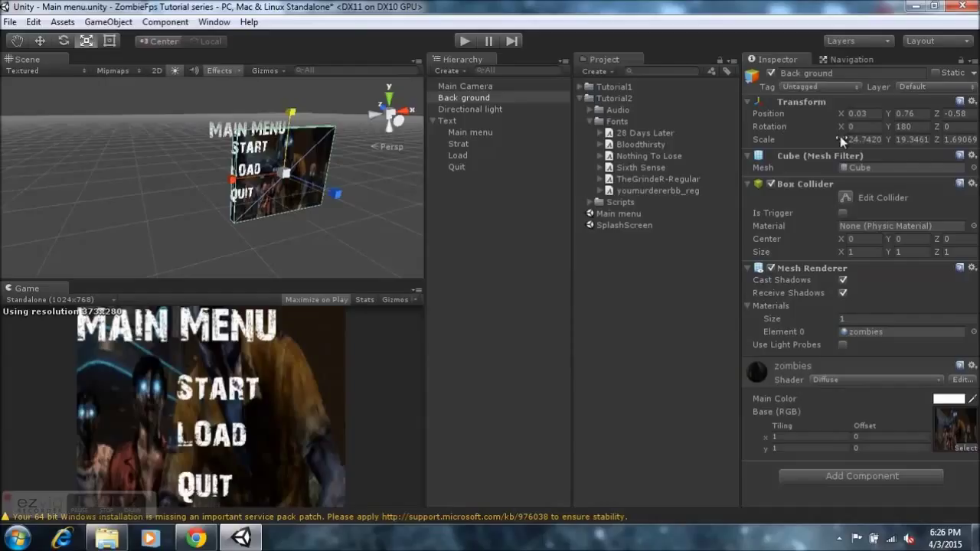
pyautogui.click(878, 117)
pyautogui.click(907, 116)
pyautogui.click(858, 140)
pyautogui.click(956, 139)
# Try enlarging the Back ground object by its corners with the Rect tool to about 36.7 by 26.2, and shift it sideways
pyautogui.click(110, 43)
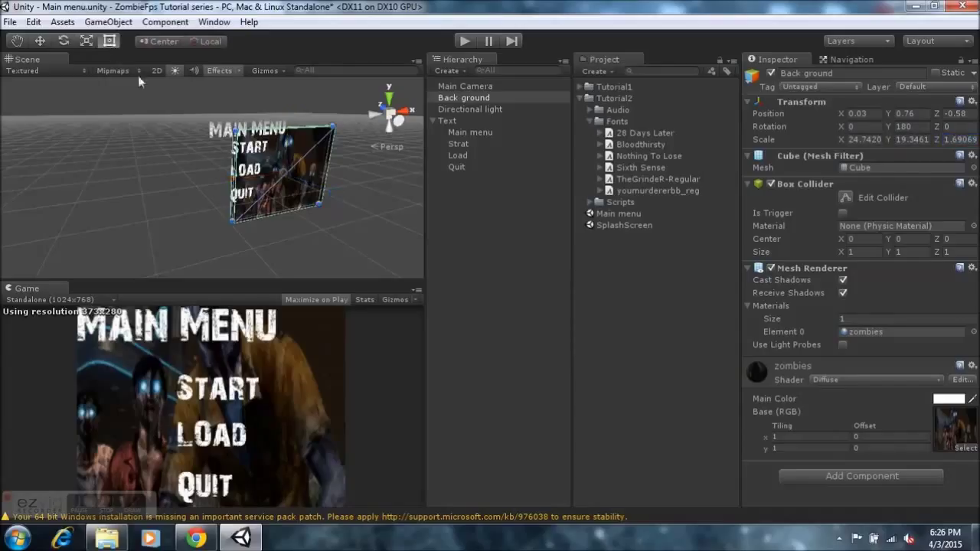
pyautogui.scroll(4, 241, 154)
pyautogui.moveTo(245, 201); pyautogui.dragTo(264, 171, button='right')
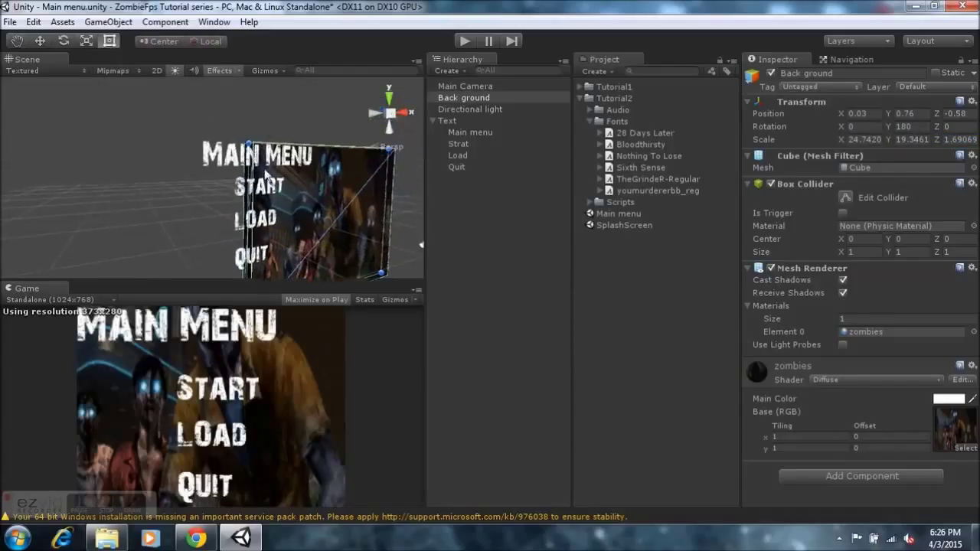
pyautogui.scroll(-4, 264, 173)
pyautogui.scroll(-3, 265, 172)
pyautogui.moveTo(339, 150); pyautogui.dragTo(315, 158, button='right')
pyautogui.scroll(3, 315, 158)
pyautogui.moveTo(316, 157); pyautogui.dragTo(261, 152, button='middle')
pyautogui.scroll(5, 280, 181)
pyautogui.scroll(-5, 264, 180)
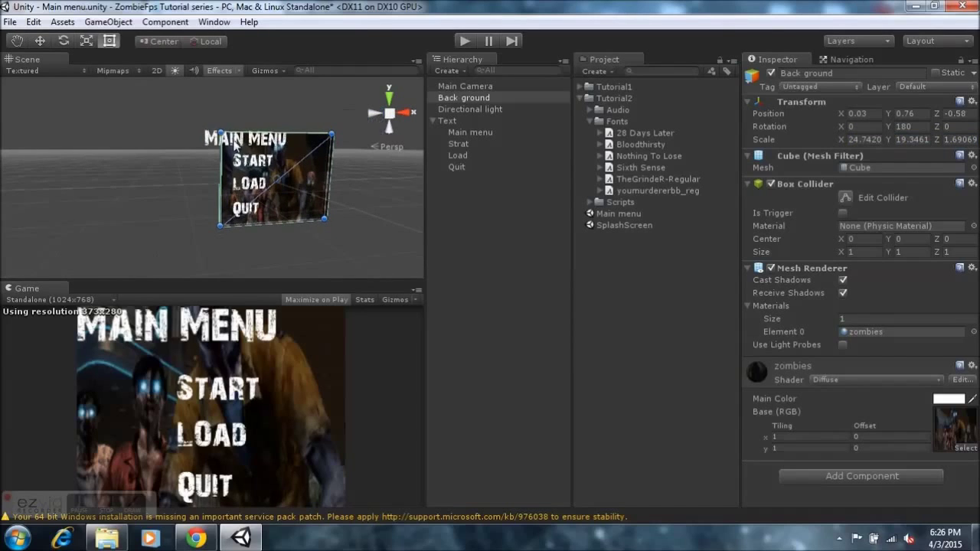
pyautogui.moveTo(219, 130); pyautogui.dragTo(157, 93)
pyautogui.moveTo(158, 235); pyautogui.dragTo(138, 241)
pyautogui.moveTo(240, 173); pyautogui.dragTo(178, 178)
# Undo all the trial resizing and shifting of the Back ground object
pyautogui.hotkey('ctrl', 'z')
pyautogui.hotkey('ctrl', 'z')
pyautogui.hotkey('ctrl', 'z')
pyautogui.hotkey('ctrl', 'z')
pyautogui.hotkey('ctrl', 'z')
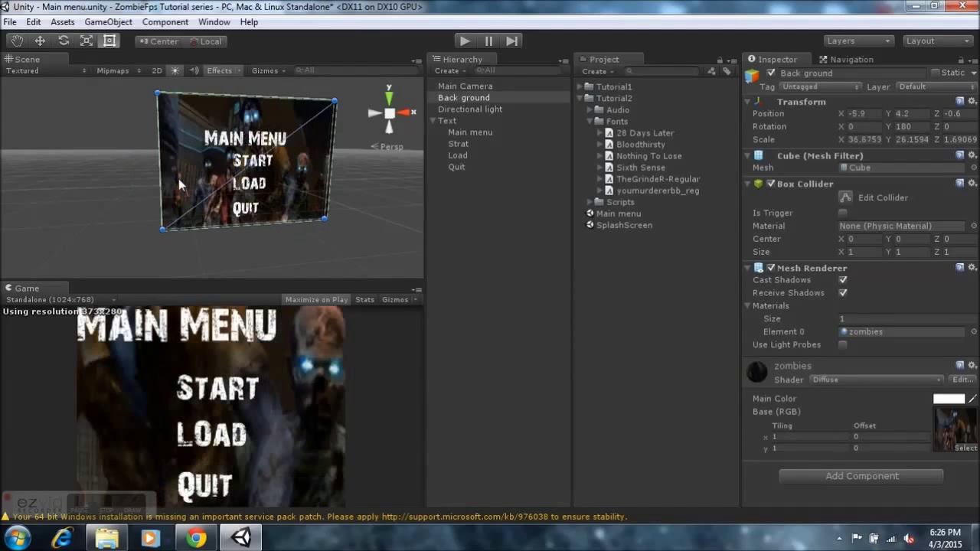
pyautogui.hotkey('ctrl', 'z')
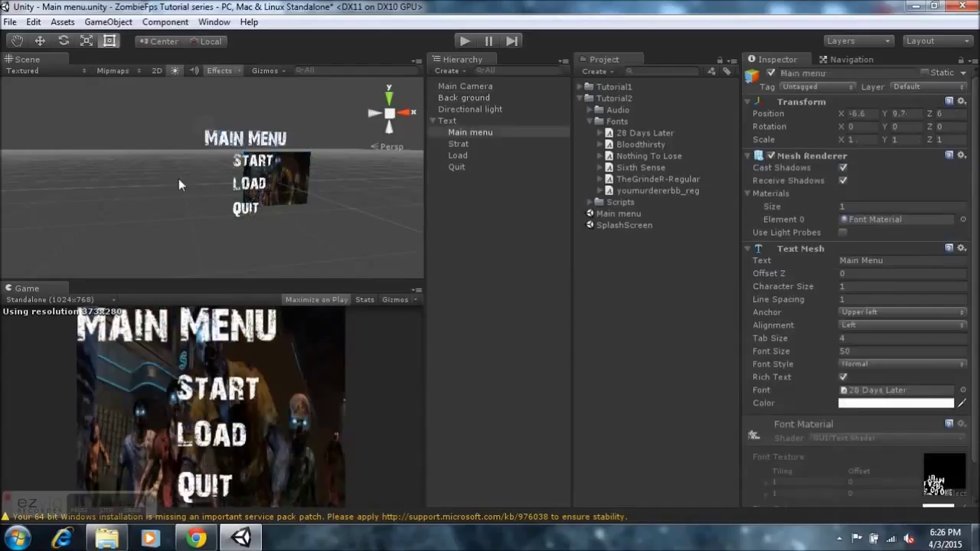
# Select the Strat, Load and Quit text objects together, leaving Main menu out
pyautogui.click(86, 41)
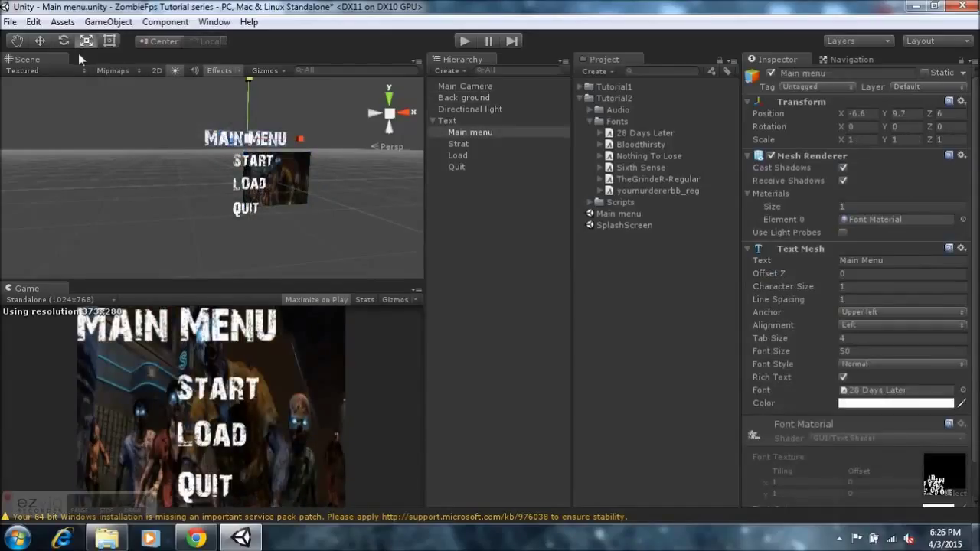
pyautogui.click(509, 212)
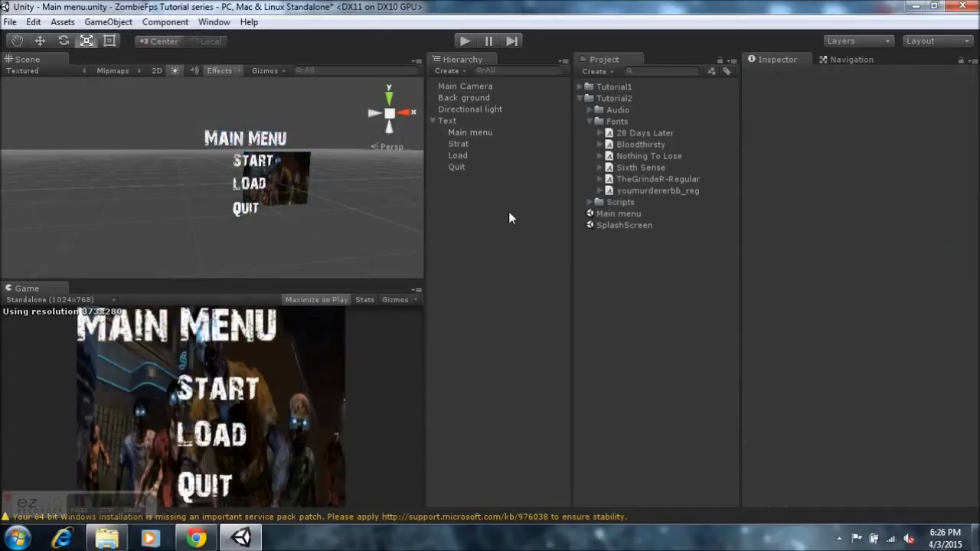
pyautogui.click(460, 133)
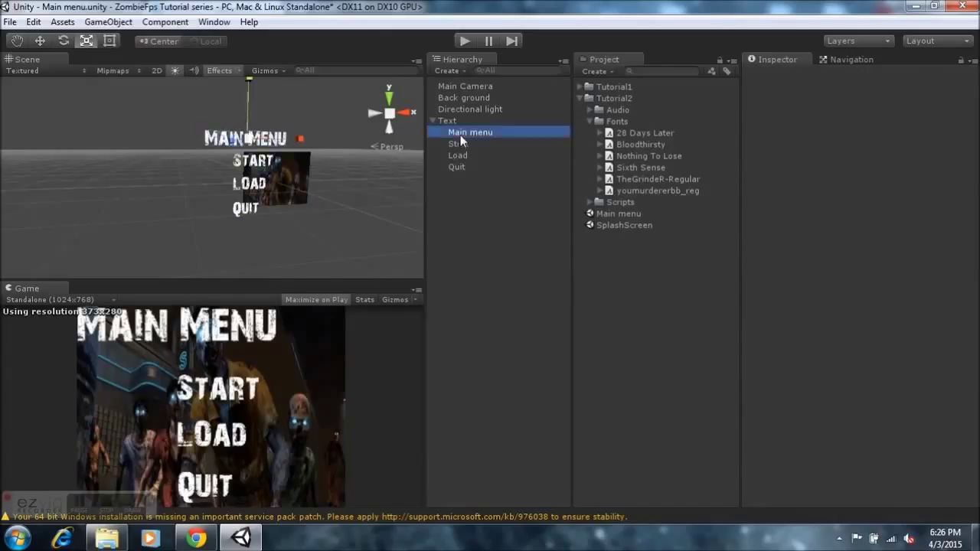
pyautogui.click(456, 144)
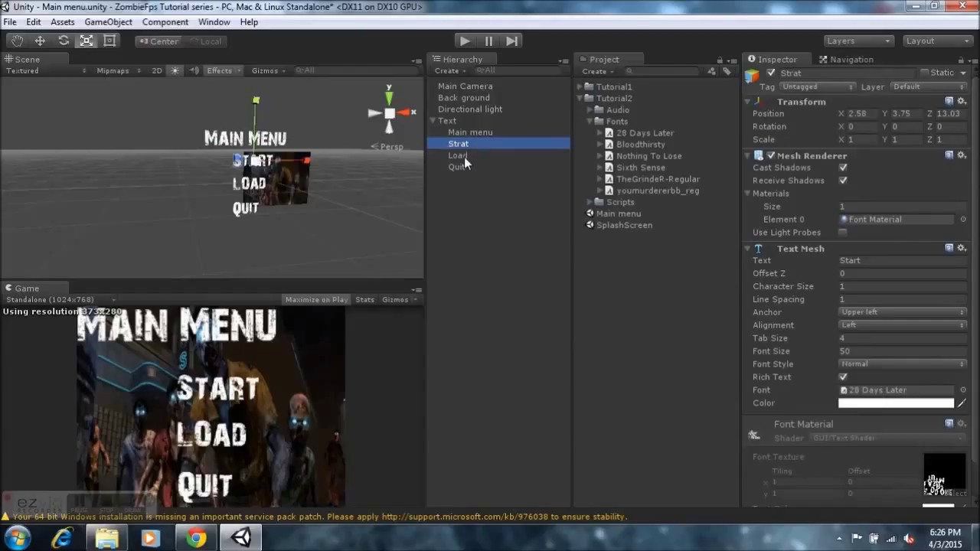
pyautogui.click(461, 157)
pyautogui.click(465, 147)
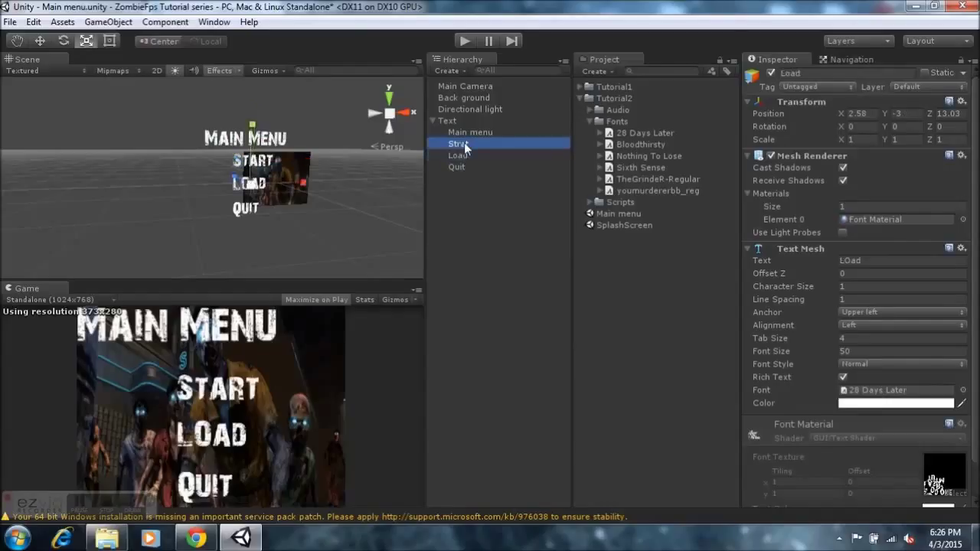
pyautogui.keyDown('shift'); pyautogui.click(466, 167); pyautogui.keyUp('shift')
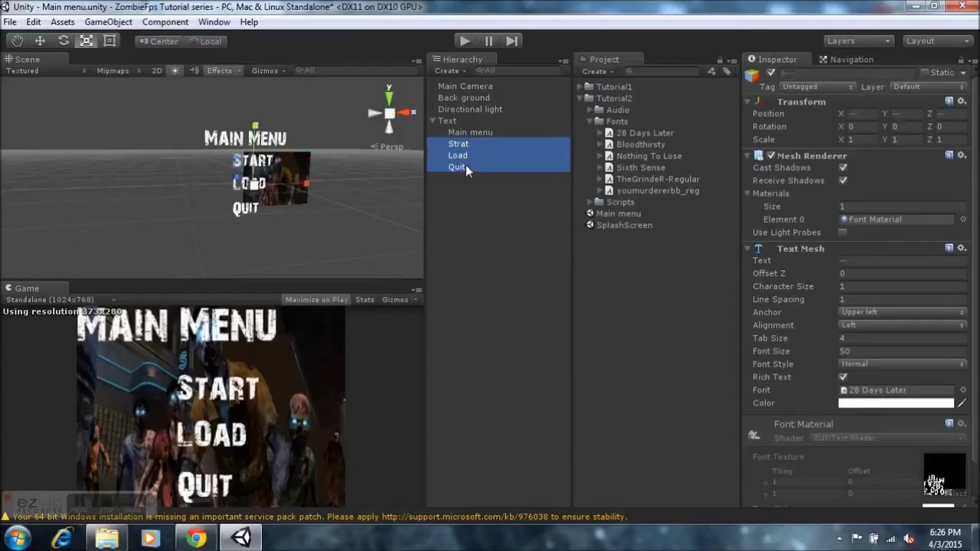
# Collapse the Fonts folder and examine which scripts the Scripts folder of Tutorial2 contains
pyautogui.click(600, 121)
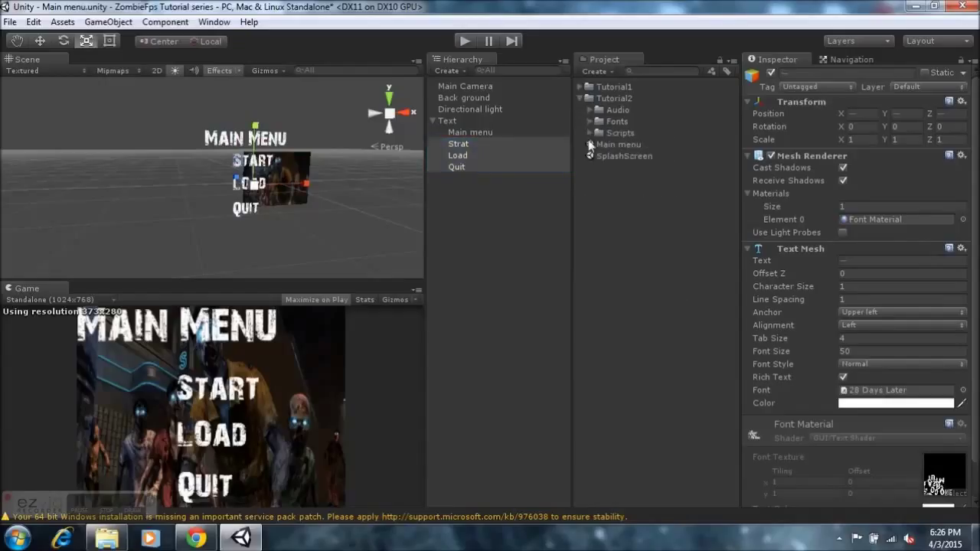
pyautogui.click(589, 135)
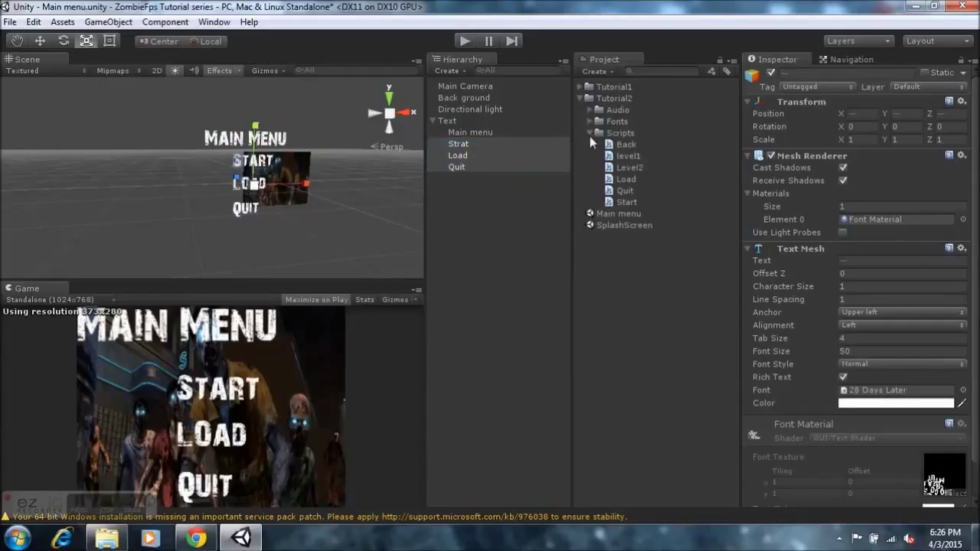
pyautogui.click(589, 135)
# Add a Box Collider component to the selected Strat, Load and Quit text objects and inspect the colliders in the scene
pyautogui.scroll(-2, 829, 457)
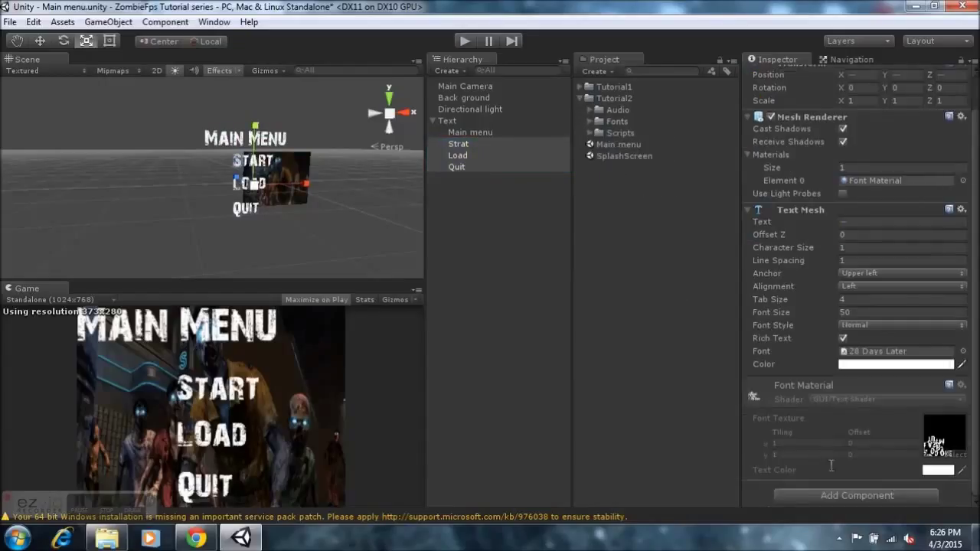
pyautogui.click(859, 496)
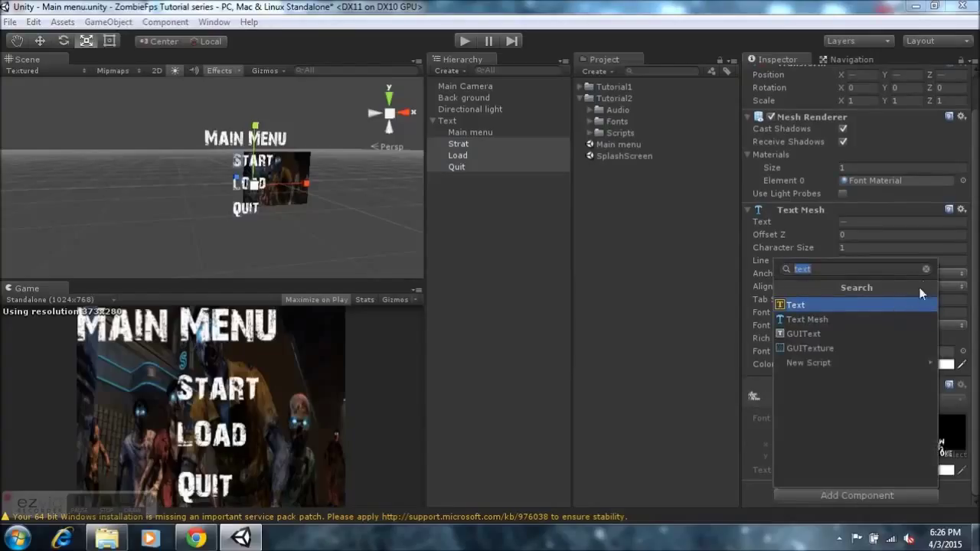
pyautogui.click(927, 268)
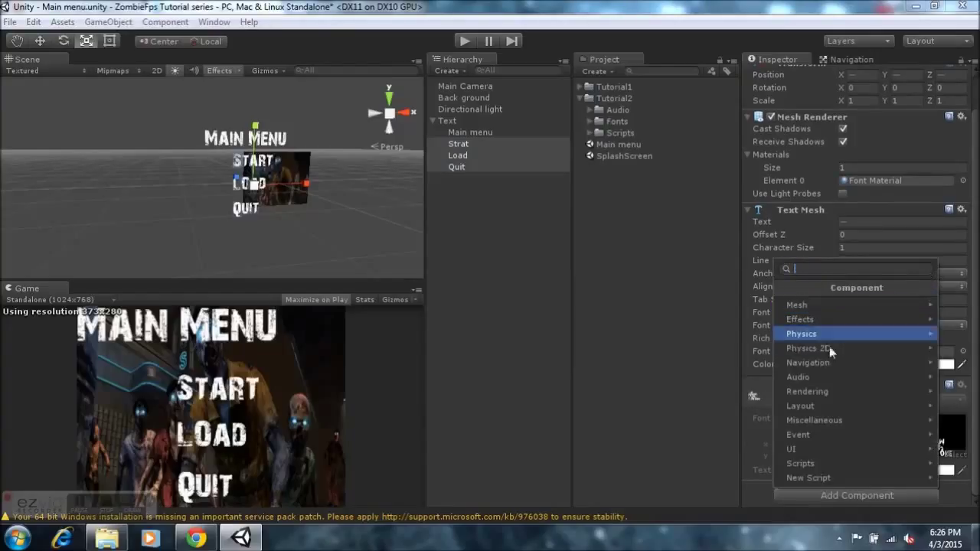
pyautogui.click(823, 334)
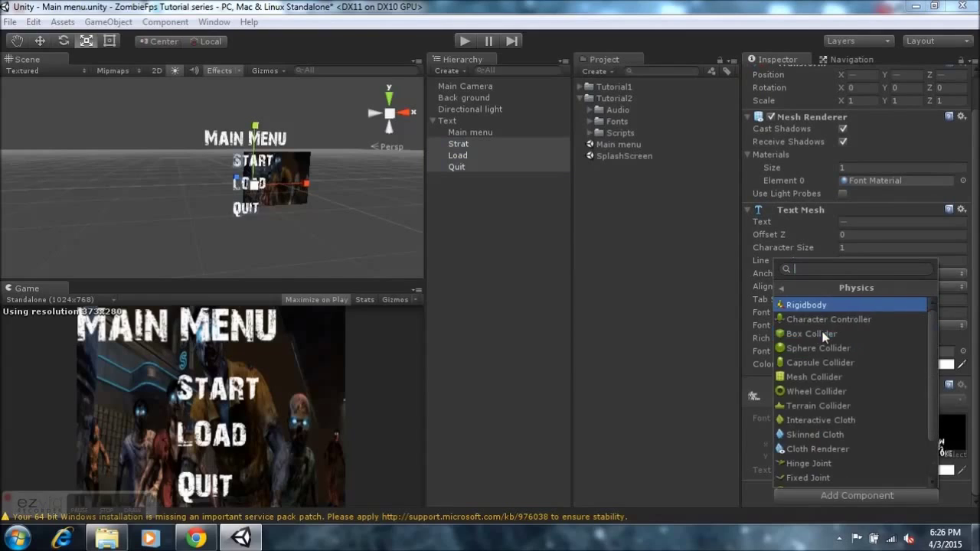
pyautogui.click(822, 337)
pyautogui.keyDown('alt'); pyautogui.moveTo(364, 234); pyautogui.dragTo(218, 207); pyautogui.keyUp('alt')
pyautogui.scroll(2, 302, 211)
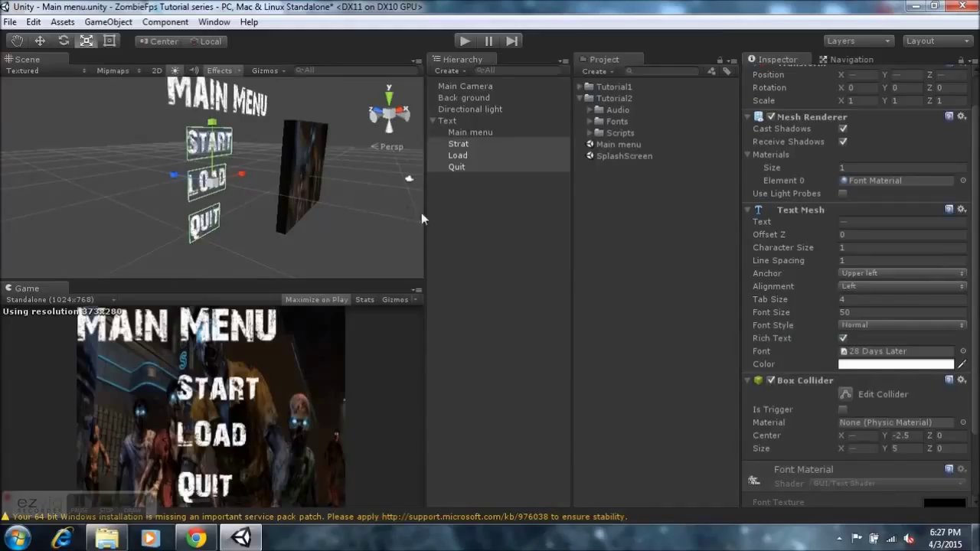
# Attach the Start, Load and Quit scripts to their matching Strat, Load and Quit text objects
pyautogui.click(449, 203)
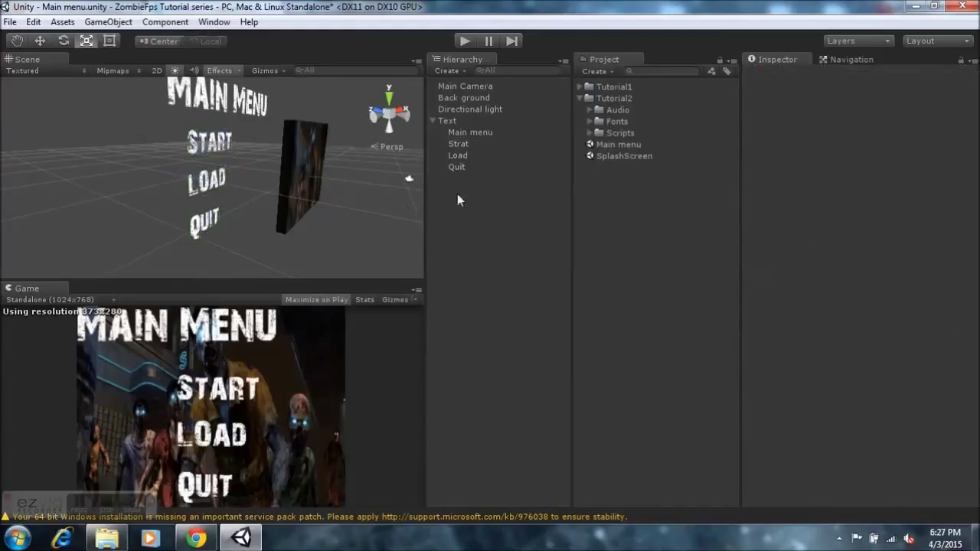
pyautogui.click(591, 134)
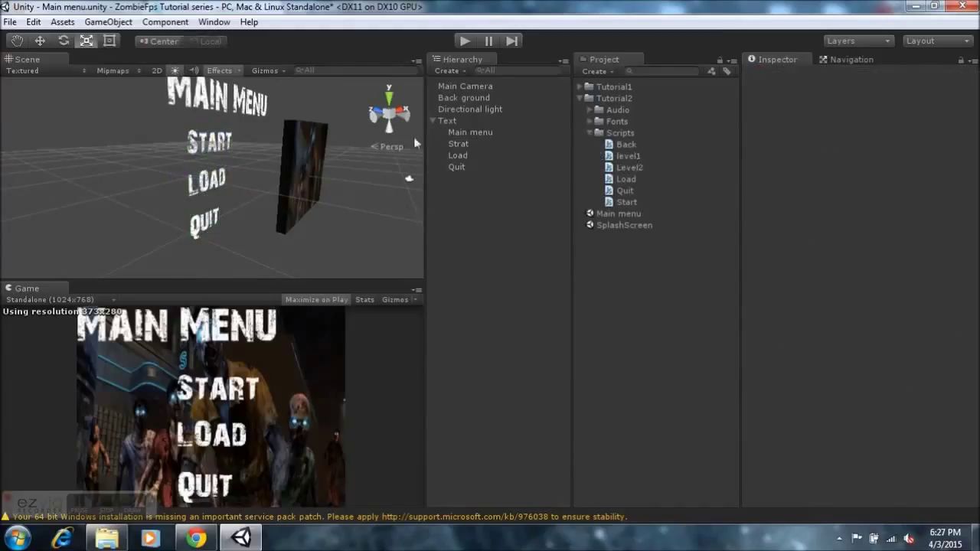
pyautogui.moveTo(634, 206); pyautogui.dragTo(471, 167)
# Enable Is Selected on the scripts of Strat and Load, and Is Quit Button on the script of Quit
pyautogui.click(469, 144)
pyautogui.scroll(-5, 846, 345)
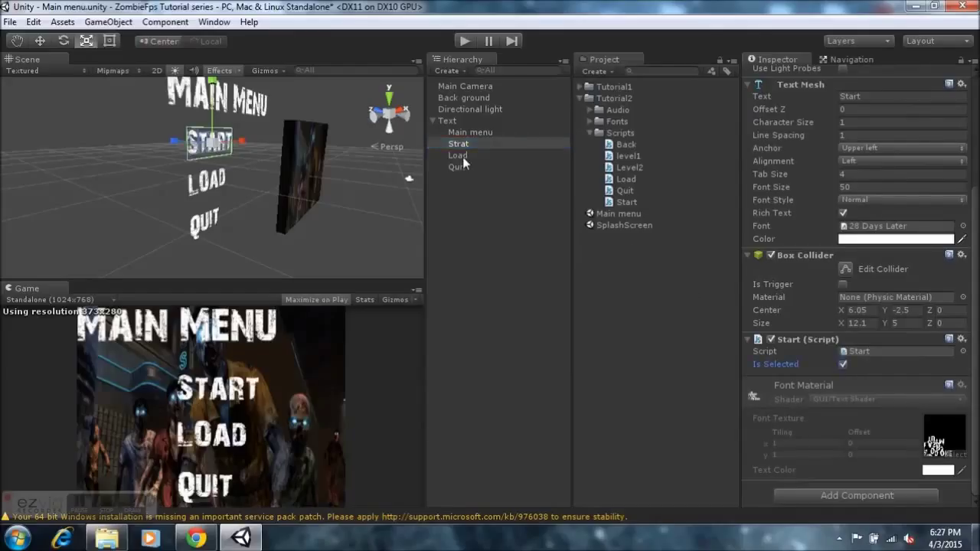
pyautogui.click(462, 157)
pyautogui.click(842, 364)
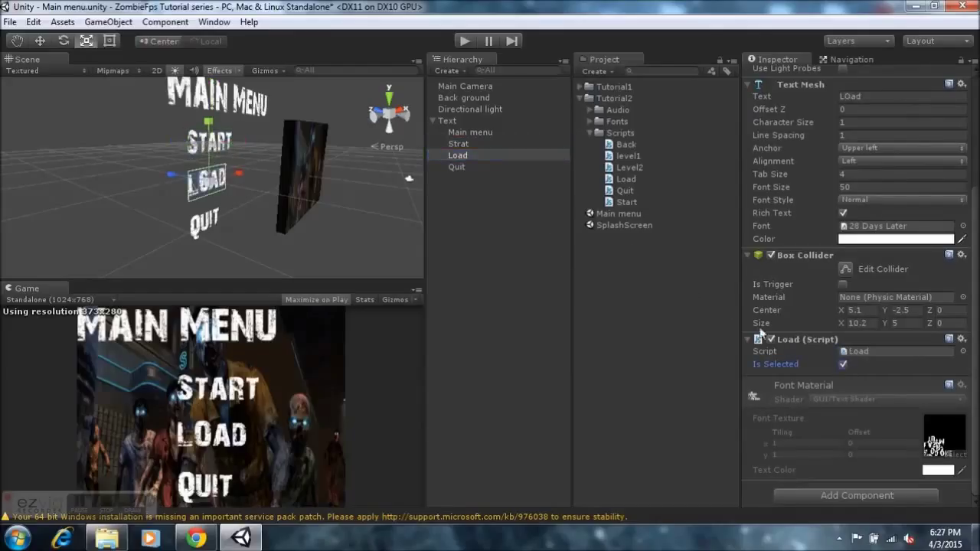
pyautogui.click(461, 168)
pyautogui.click(843, 365)
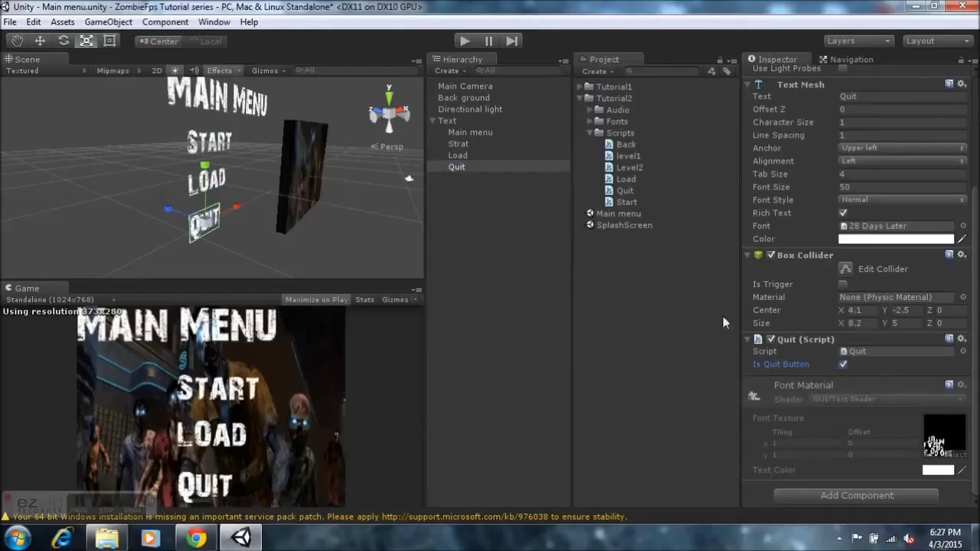
# Disable the Box Collider of the Back ground object and save the Main menu scene
pyautogui.click(447, 120)
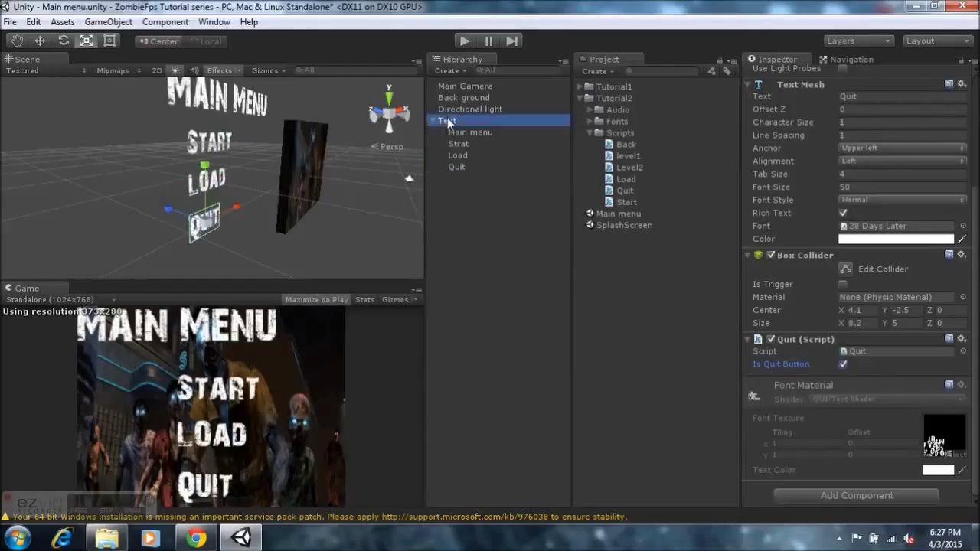
pyautogui.click(304, 162)
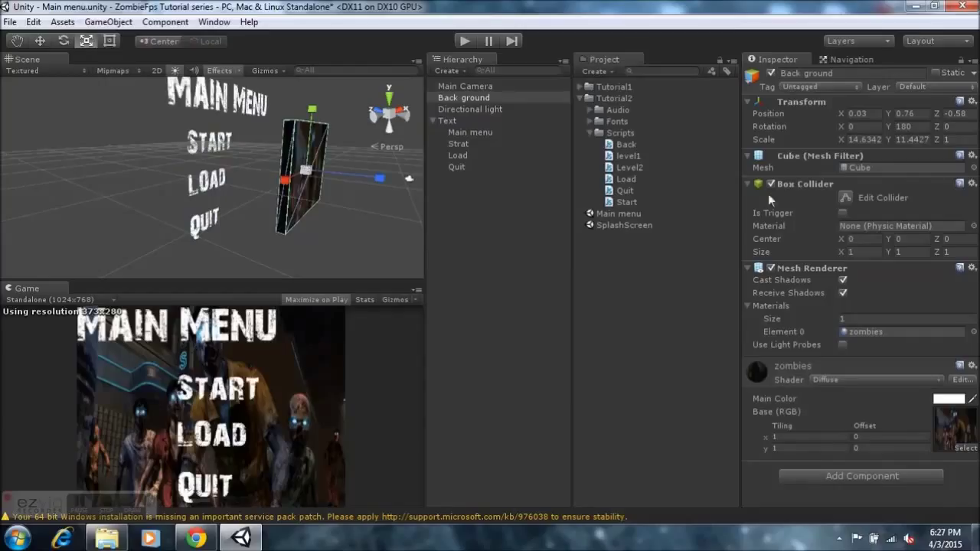
pyautogui.click(774, 184)
pyautogui.moveTo(349, 205); pyautogui.dragTo(249, 205, button='right')
pyautogui.scroll(-6, 340, 204)
pyautogui.moveTo(340, 205); pyautogui.dragTo(213, 132, button='right')
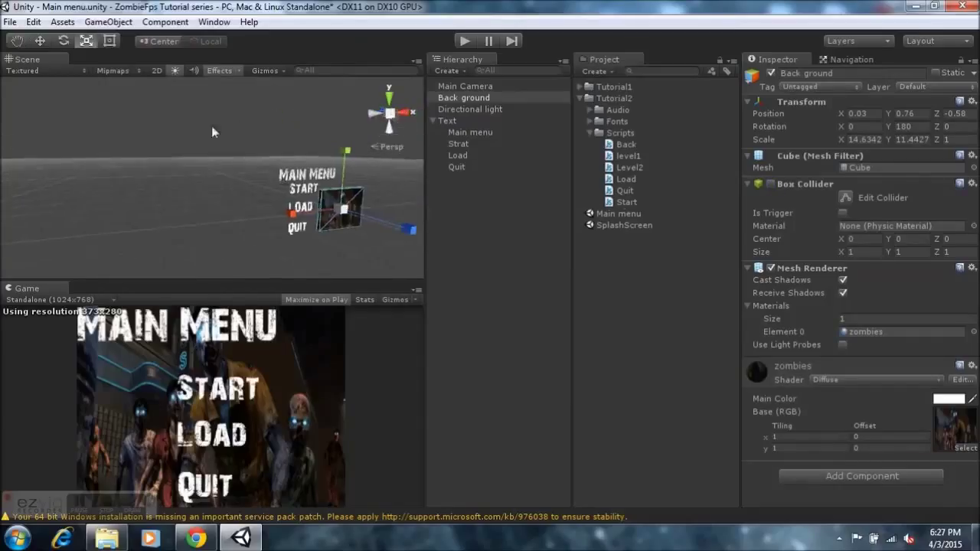
pyautogui.click(10, 21)
pyautogui.click(16, 73)
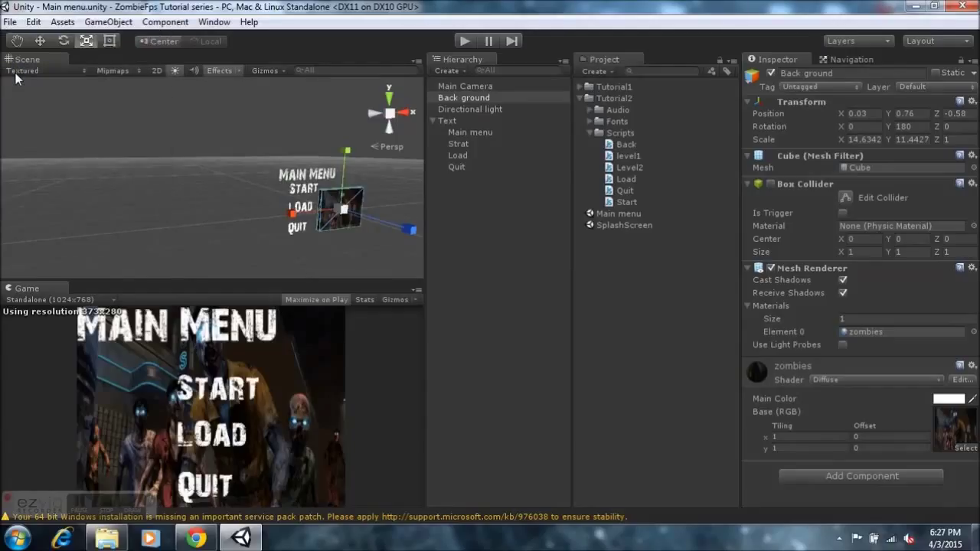
# Create a new scene and save it in the Assets folder as Level 1
pyautogui.click(10, 22)
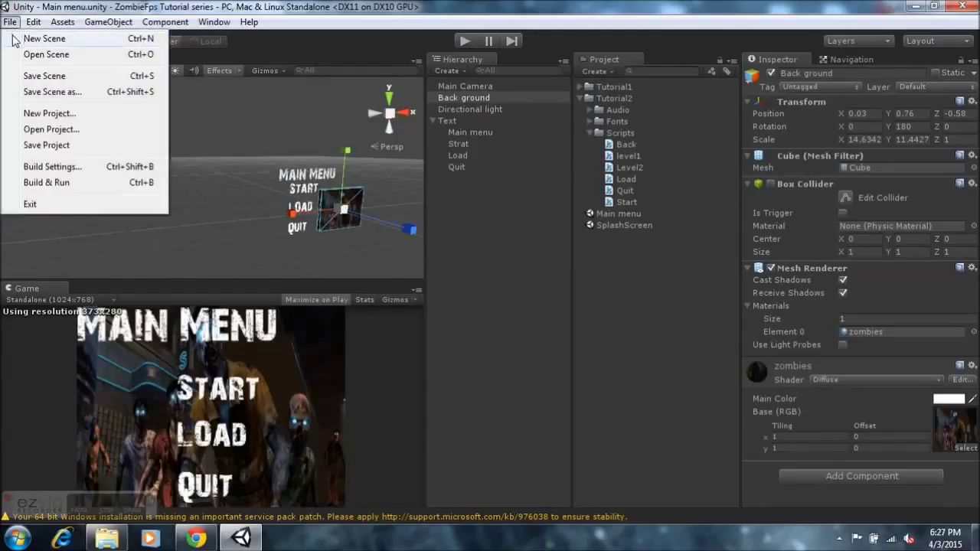
pyautogui.click(13, 38)
pyautogui.click(10, 21)
pyautogui.click(28, 91)
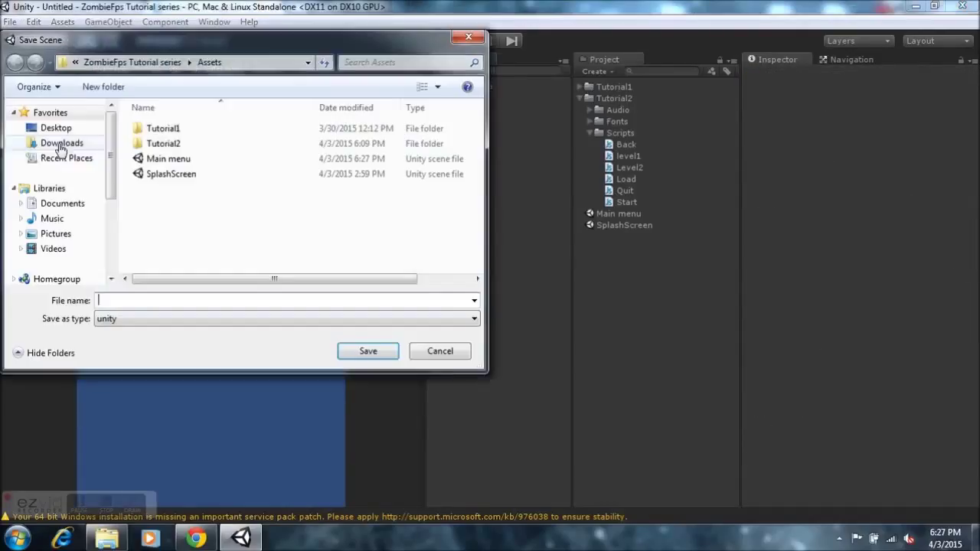
pyautogui.write('Level 1')
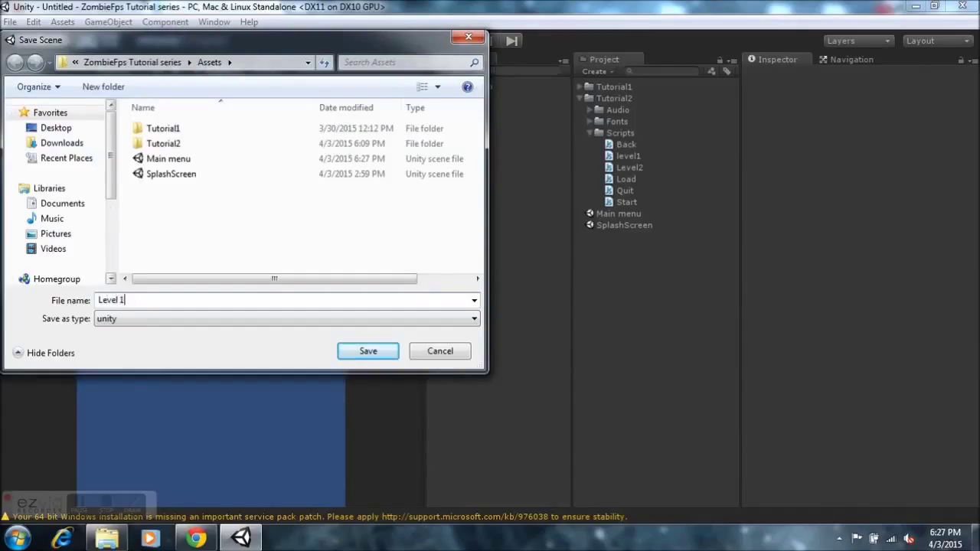
pyautogui.press('Return')
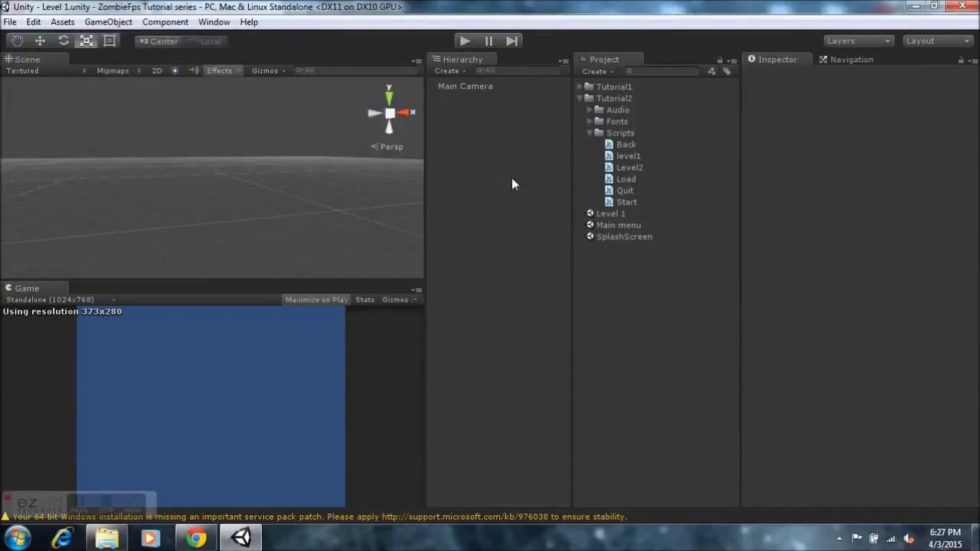
# Reopen the Main menu scene and add Level 1 to the scenes in build
pyautogui.doubleClick(622, 225)
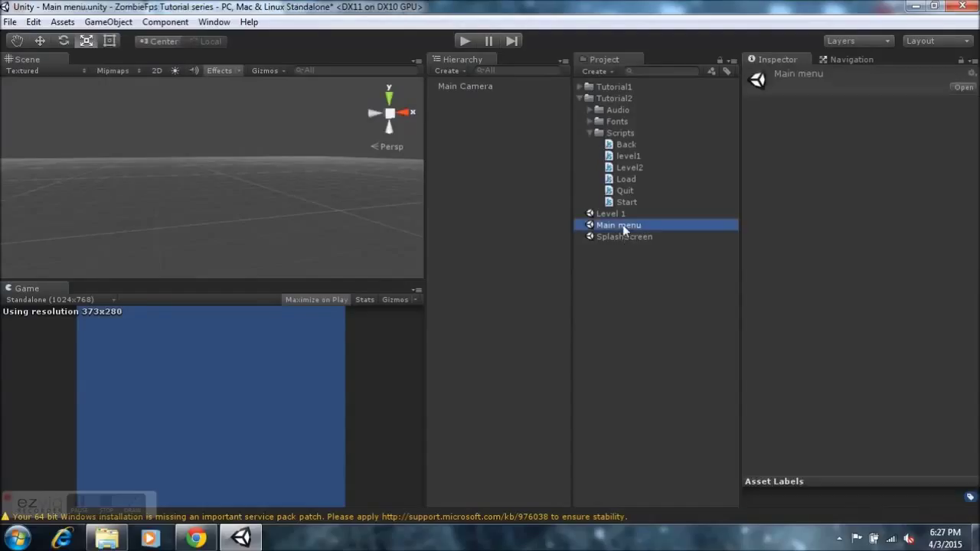
pyautogui.click(9, 22)
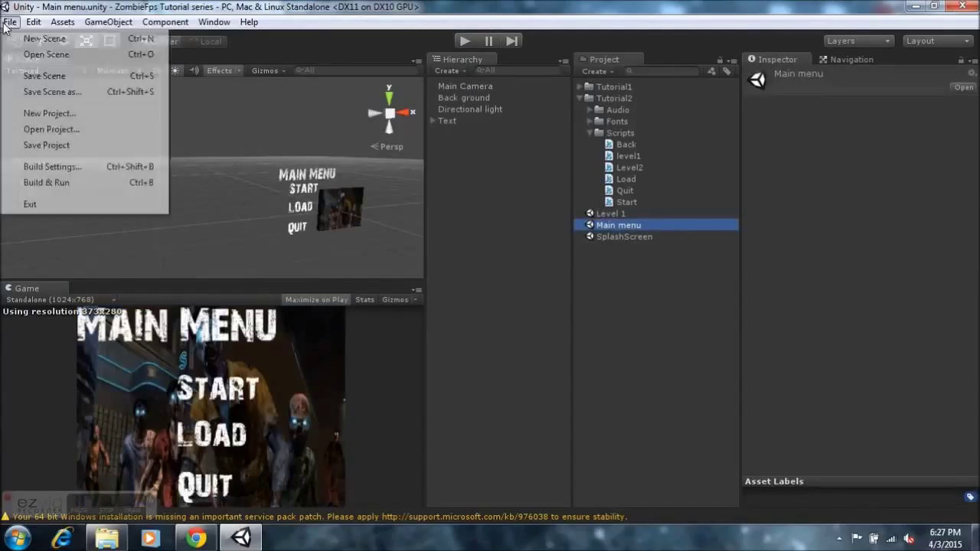
pyautogui.click(27, 164)
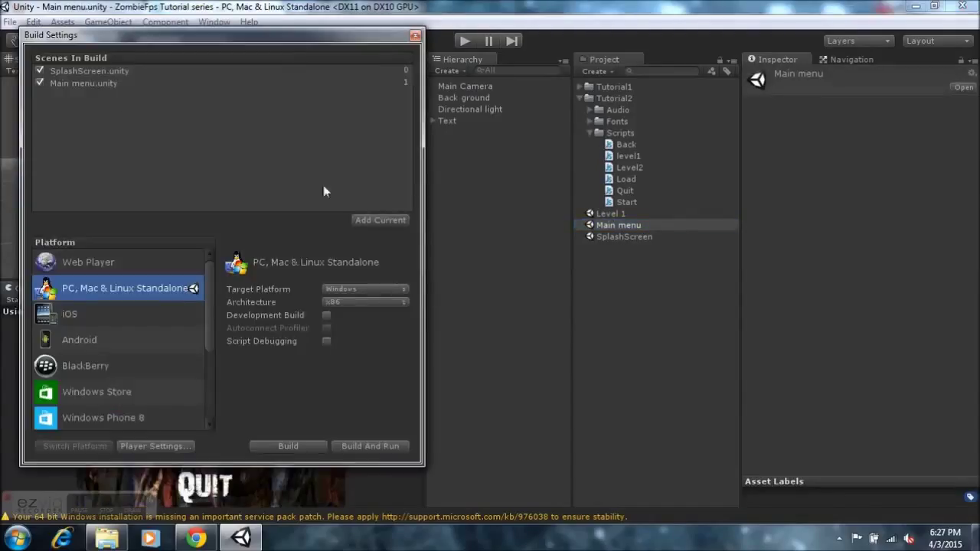
pyautogui.moveTo(612, 215); pyautogui.dragTo(206, 114)
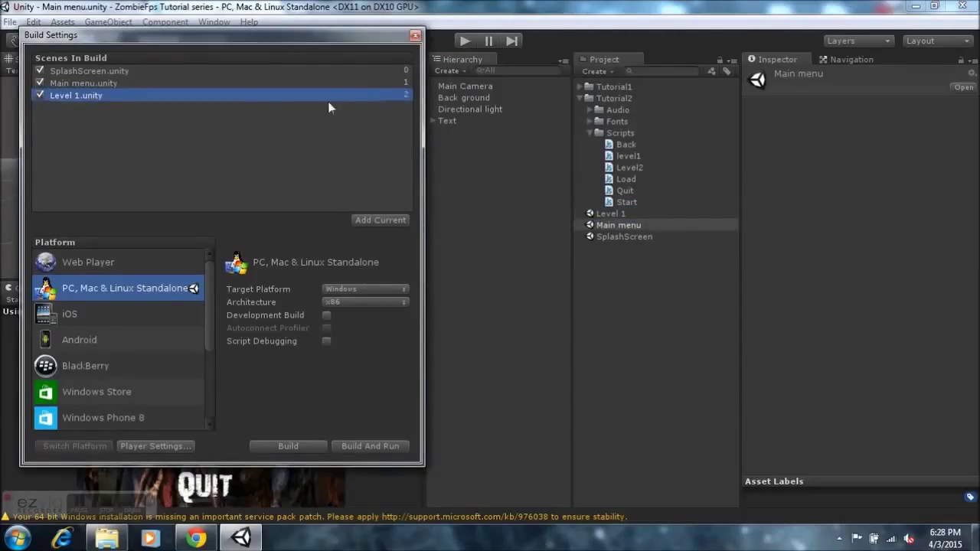
pyautogui.click(414, 36)
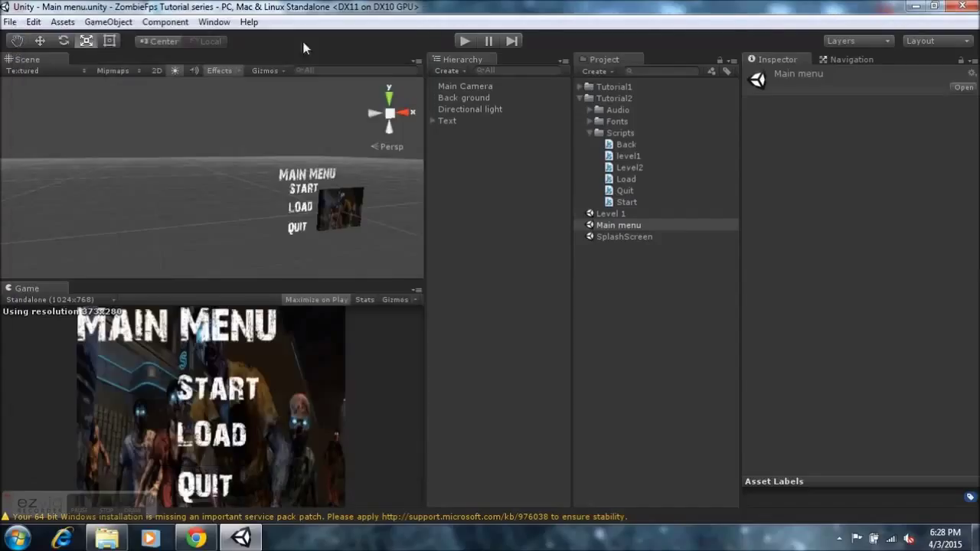
# Create another new scene and save it in the Assets folder as Load
pyautogui.click(9, 22)
pyautogui.click(23, 36)
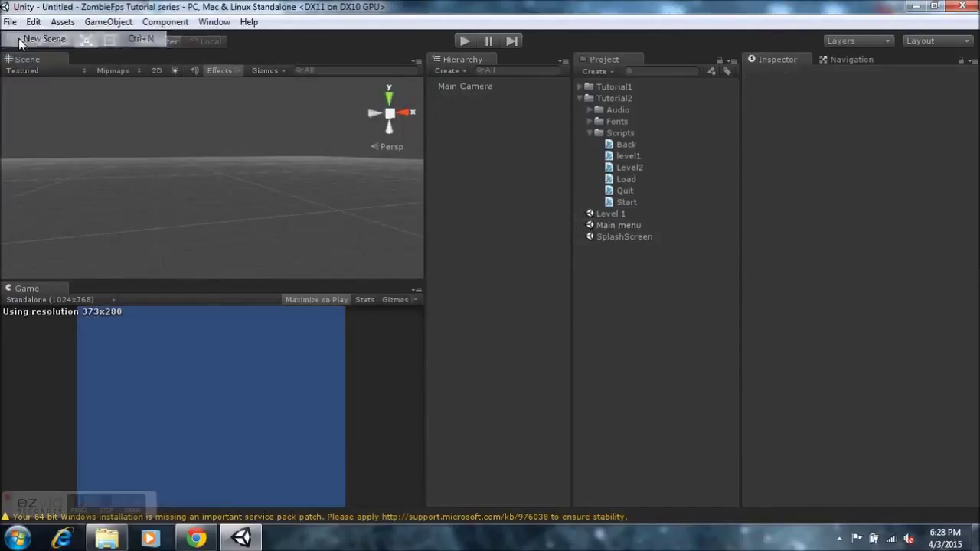
pyautogui.click(10, 22)
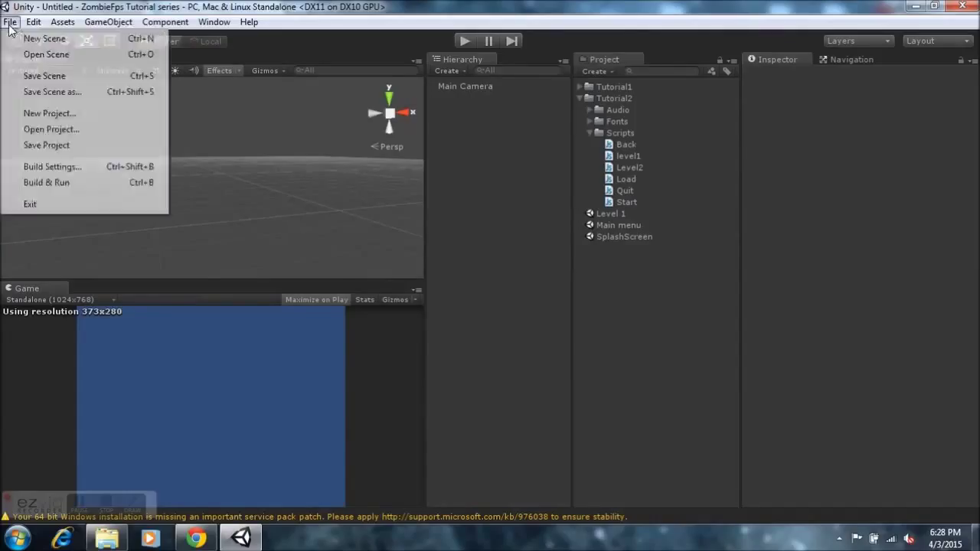
pyautogui.click(43, 76)
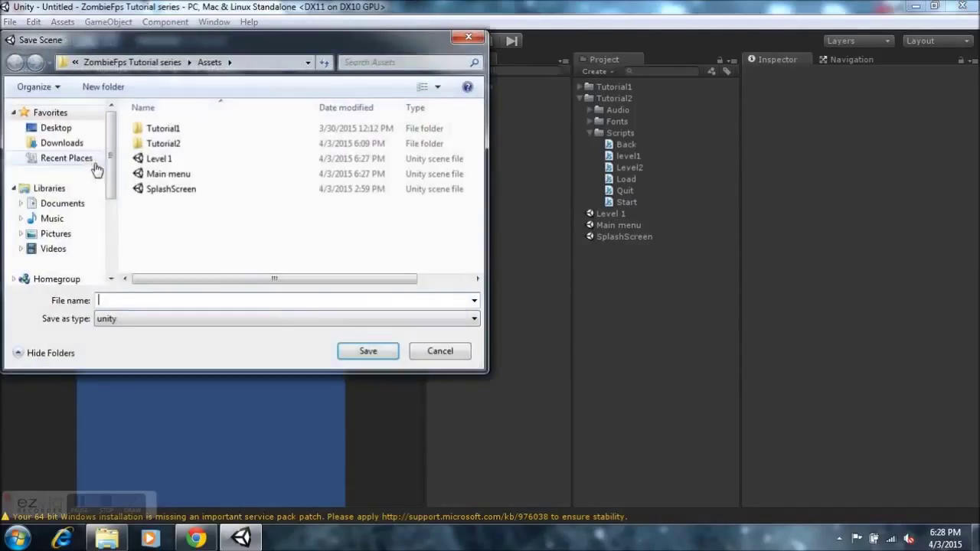
pyautogui.write('Load')
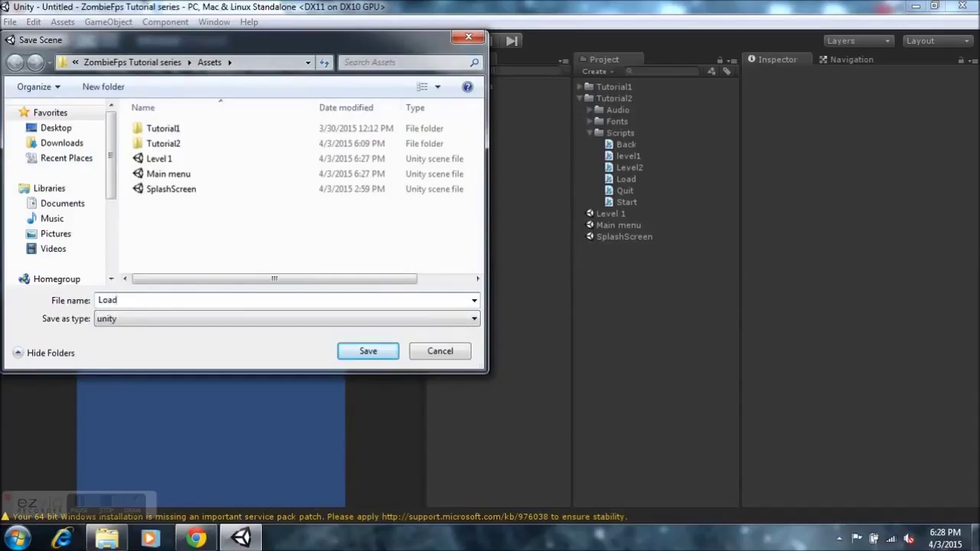
pyautogui.press('Return')
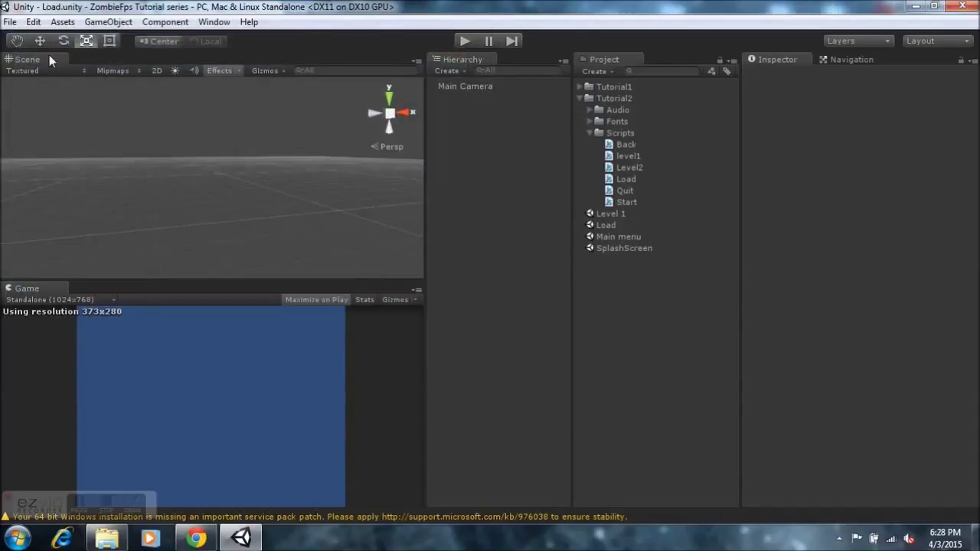
# Replace Level 1 with the Load scene in the list of scenes in build
pyautogui.click(10, 21)
pyautogui.click(49, 167)
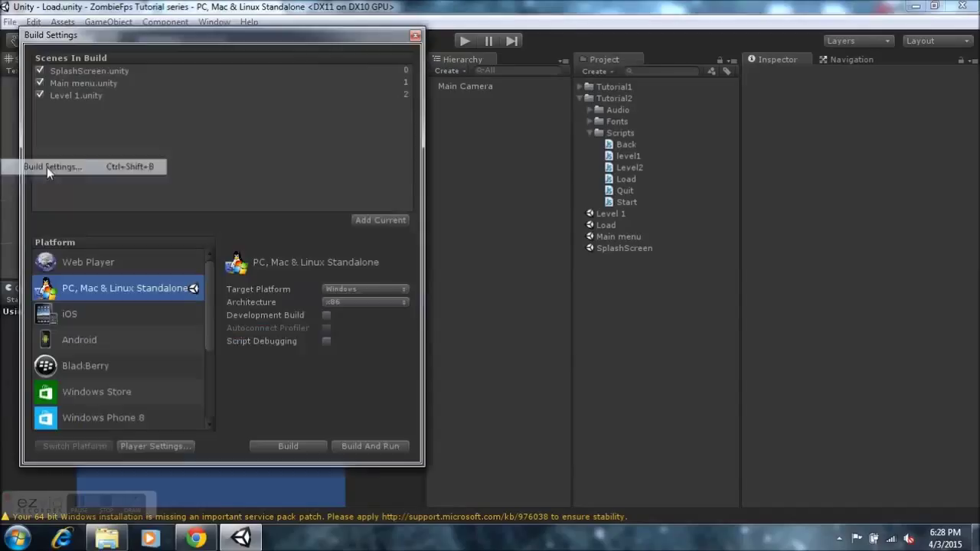
pyautogui.click(221, 95)
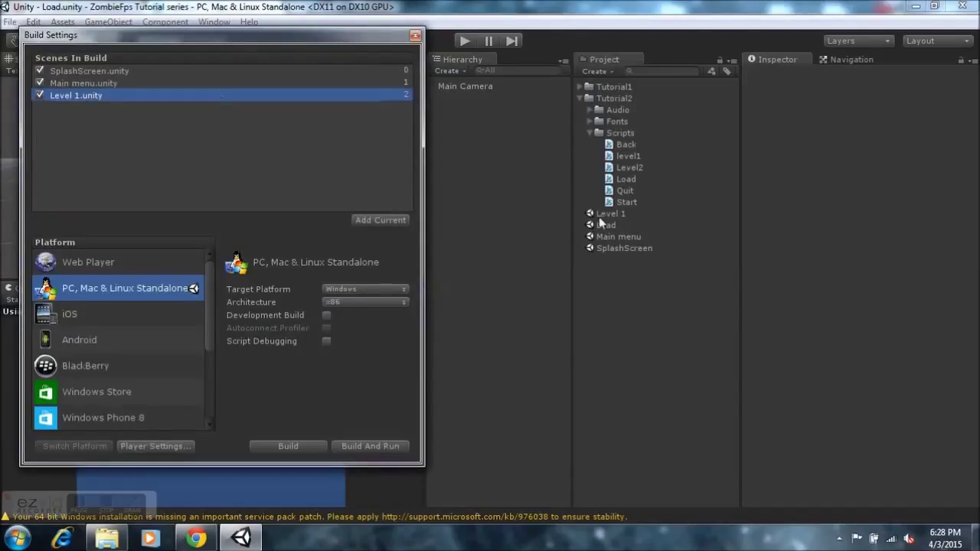
pyautogui.press('Delete')
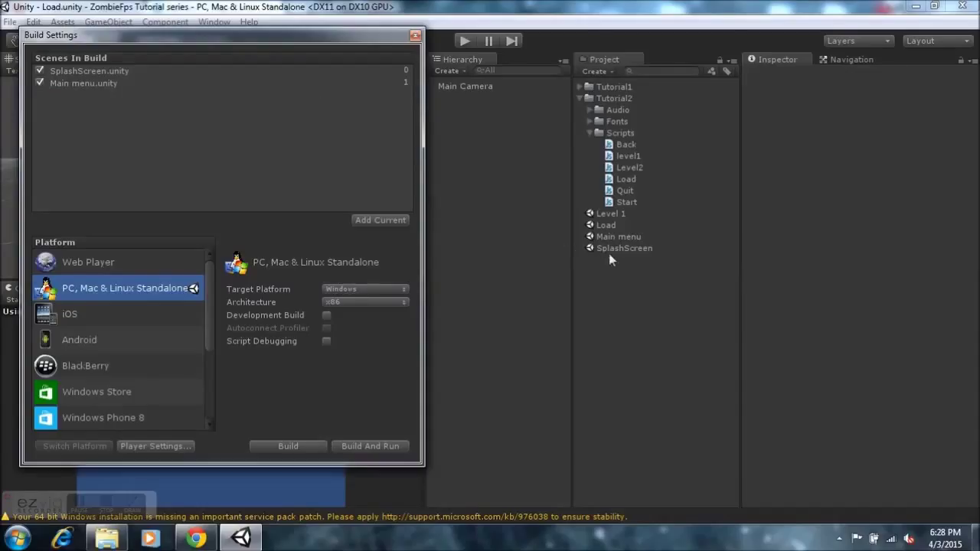
pyautogui.moveTo(617, 218); pyautogui.dragTo(304, 123)
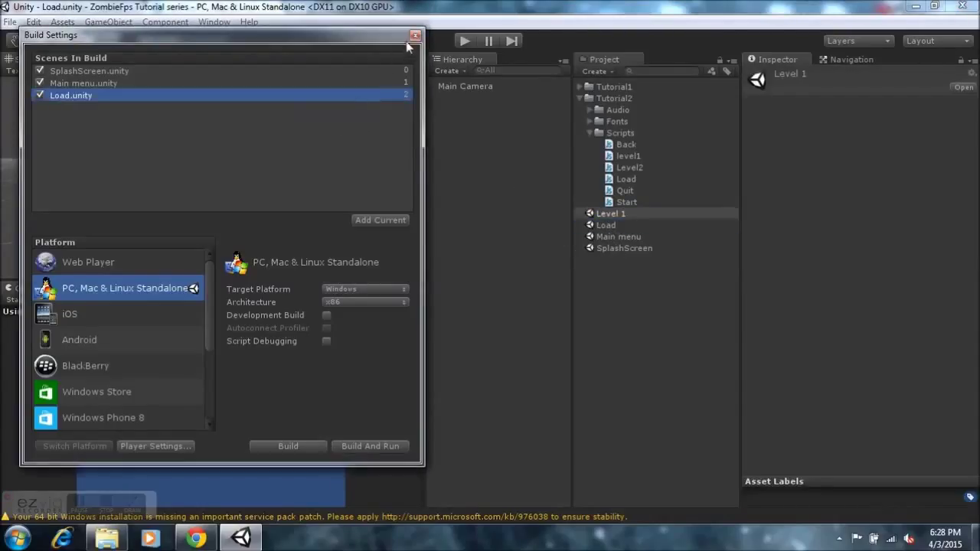
pyautogui.click(372, 220)
pyautogui.press('Delete')
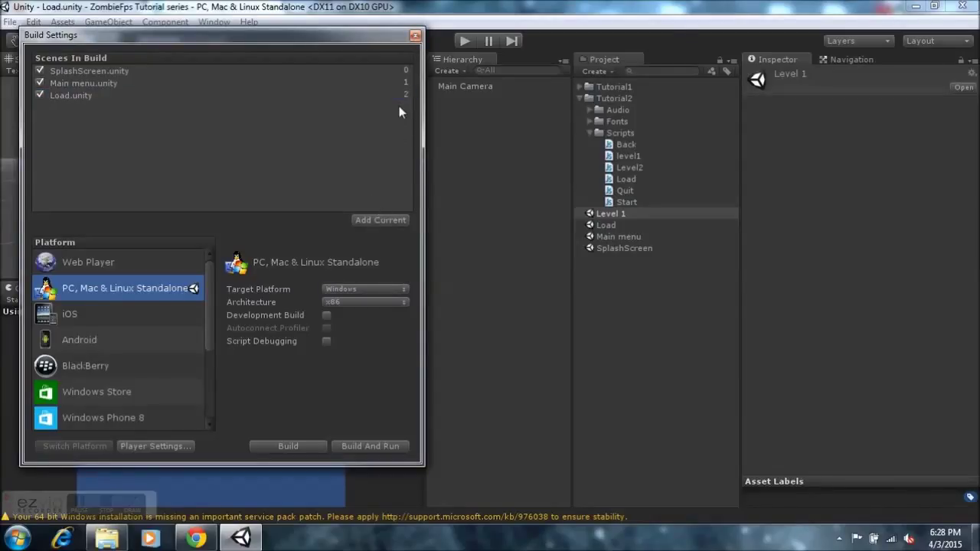
pyautogui.click(415, 35)
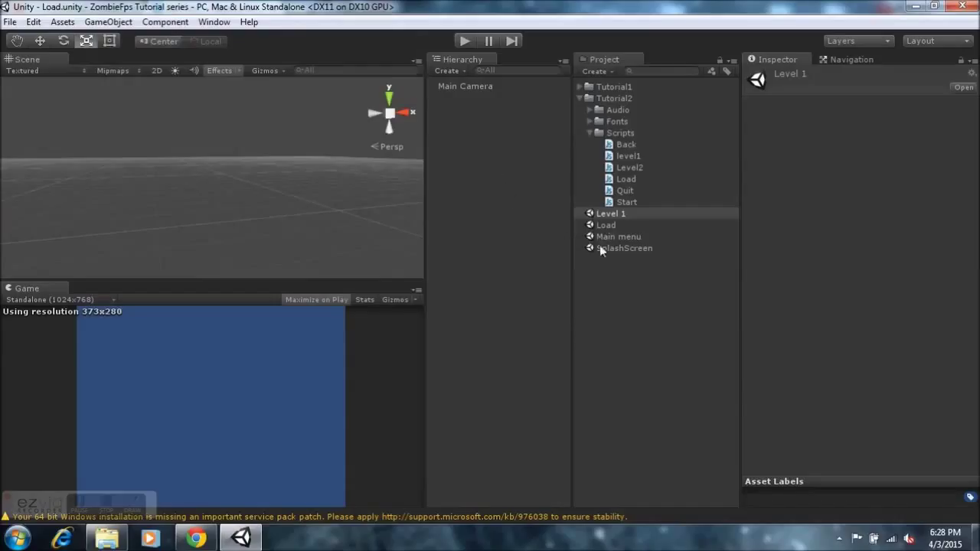
# Add the Level 1 scene to the end of the scenes in build and reopen the Main menu scene
pyautogui.click(10, 21)
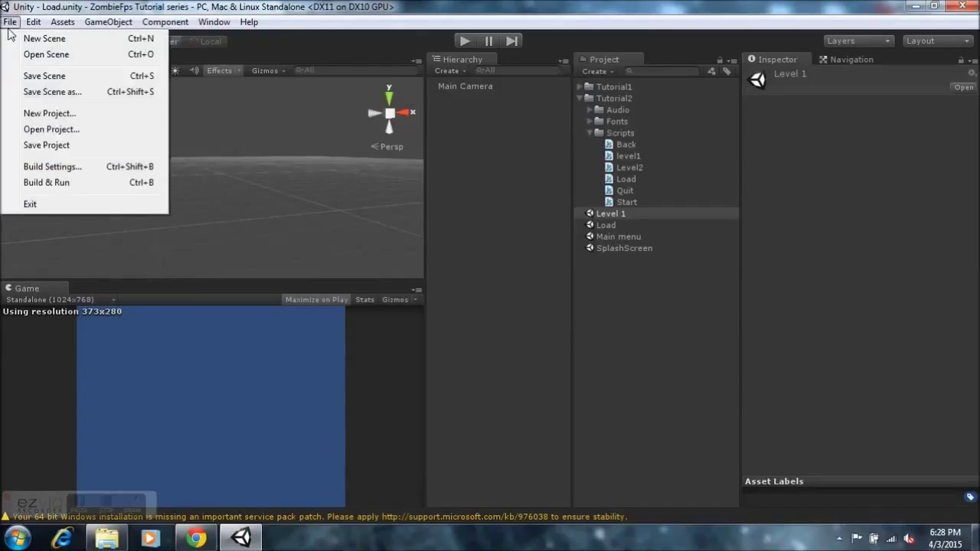
pyautogui.click(51, 168)
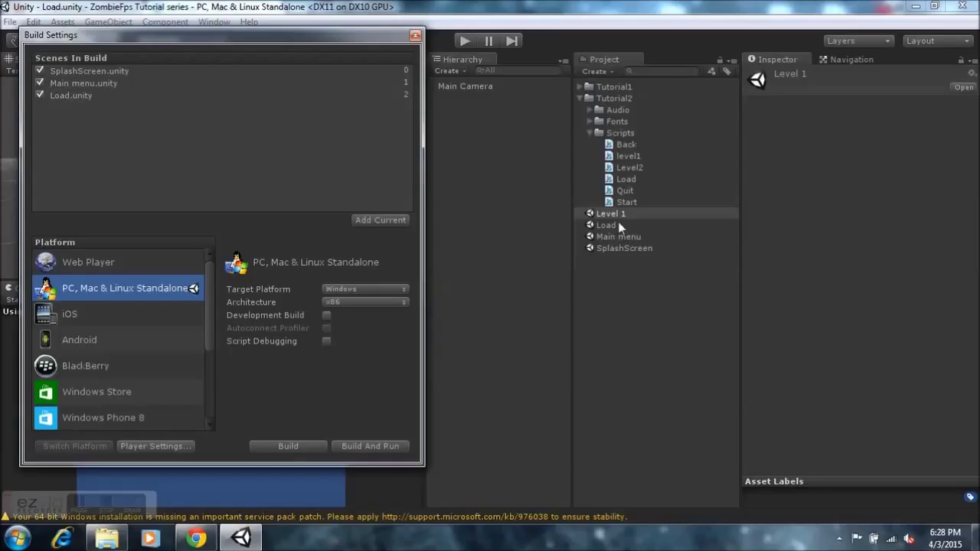
pyautogui.moveTo(620, 217); pyautogui.dragTo(207, 121)
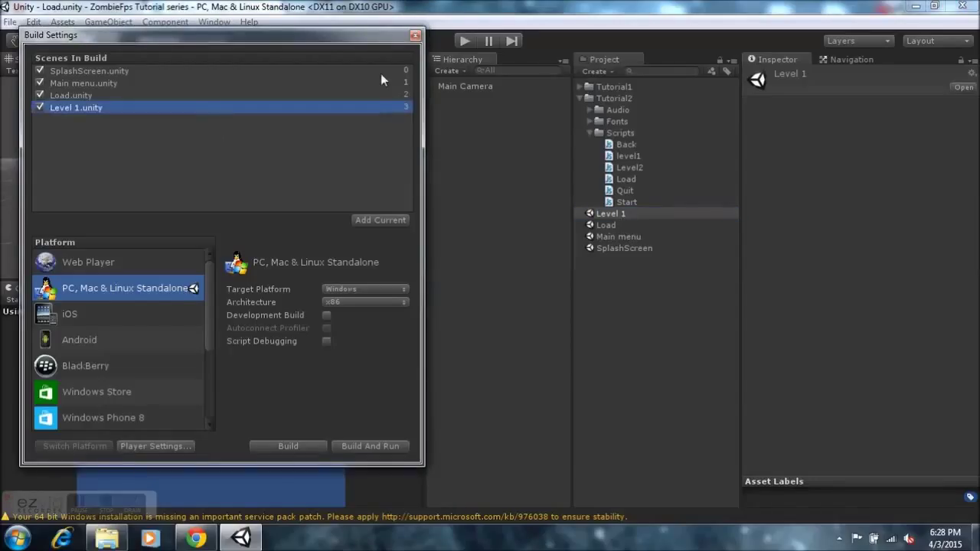
pyautogui.click(415, 36)
pyautogui.doubleClick(624, 238)
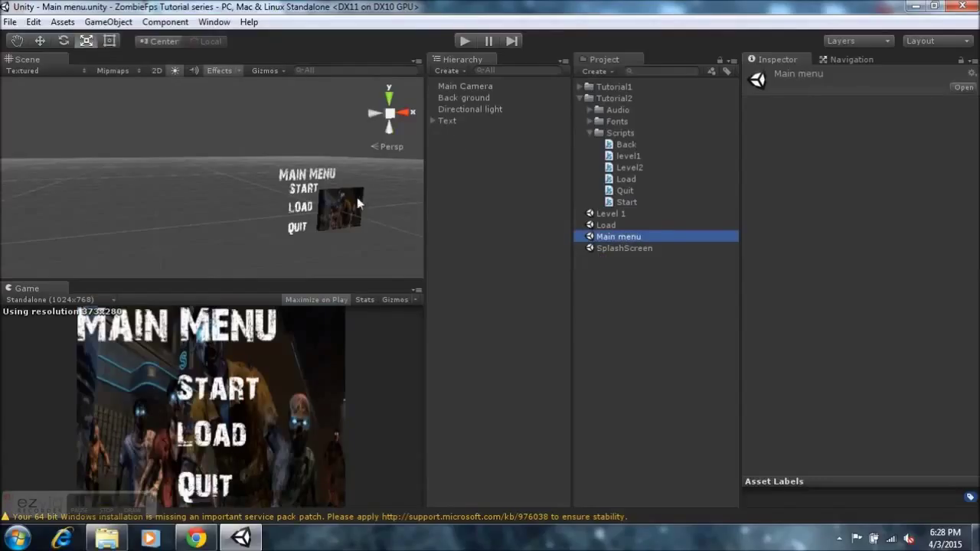
# Examine the placement of the menu texts relative to the zombie background in the Scene view
pyautogui.moveTo(357, 199); pyautogui.dragTo(372, 234, button='right')
pyautogui.click(313, 168)
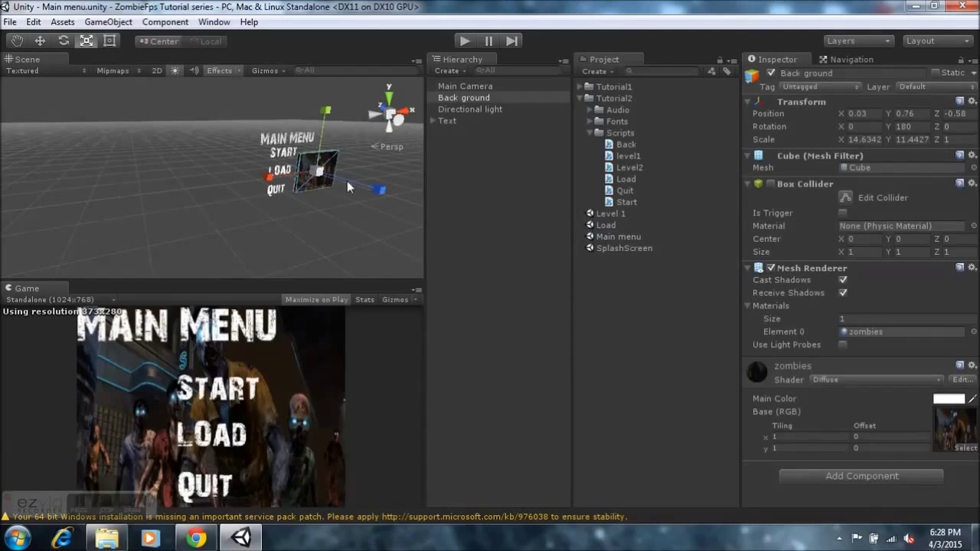
pyautogui.scroll(5, 306, 182)
pyautogui.moveTo(285, 170); pyautogui.dragTo(232, 157, button='middle')
pyautogui.scroll(3, 232, 157)
pyautogui.keyDown('alt'); pyautogui.moveTo(232, 155); pyautogui.dragTo(307, 162); pyautogui.keyUp('alt')
pyautogui.scroll(-6, 204, 163)
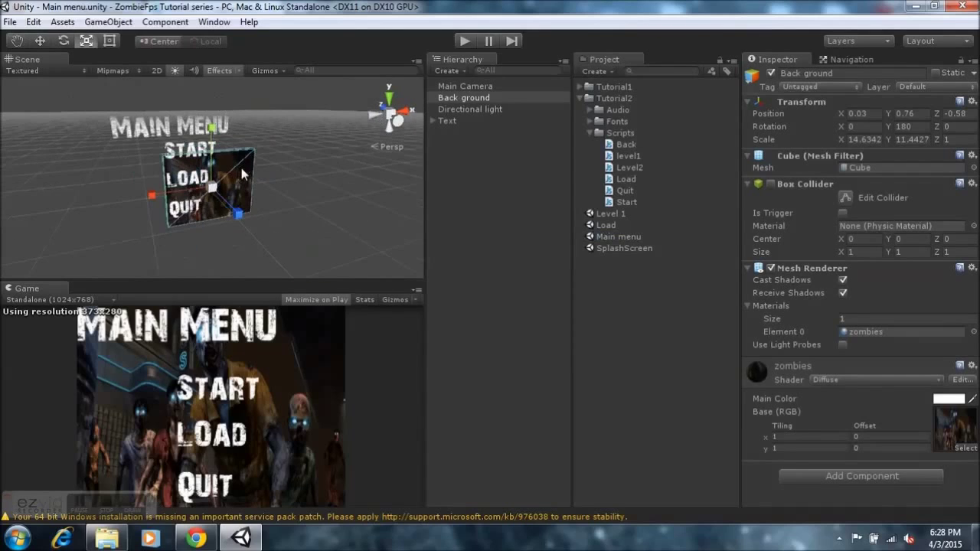
pyautogui.scroll(7, 202, 161)
pyautogui.keyDown('alt'); pyautogui.moveTo(203, 164); pyautogui.dragTo(256, 164); pyautogui.keyUp('alt')
pyautogui.press('r')
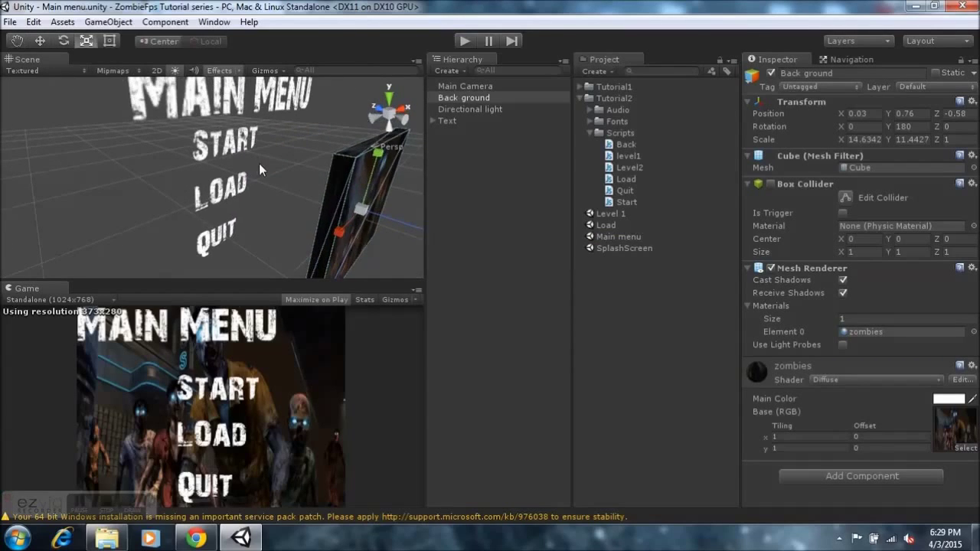
# Test the Start and Load texts of the main menu in two separate play mode runs
pyautogui.click(465, 39)
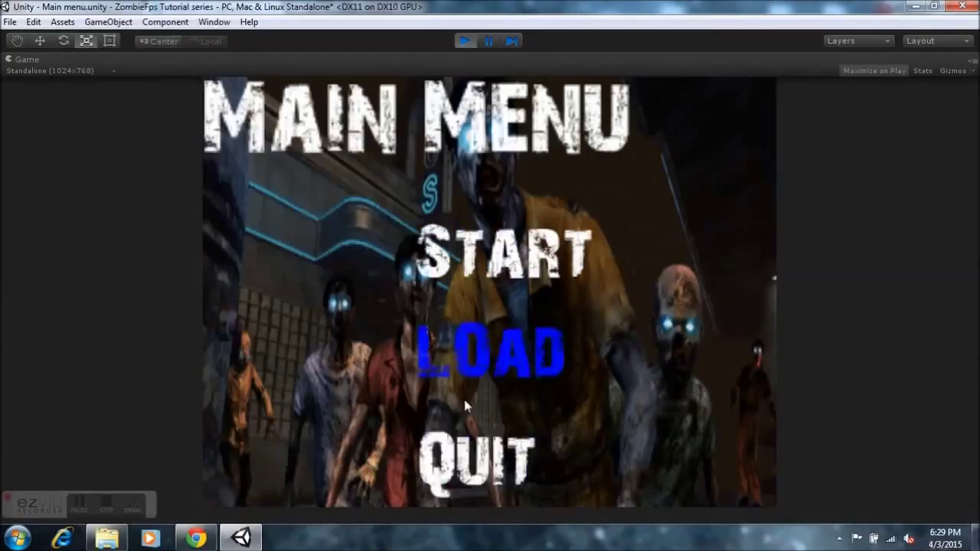
pyautogui.click(471, 275)
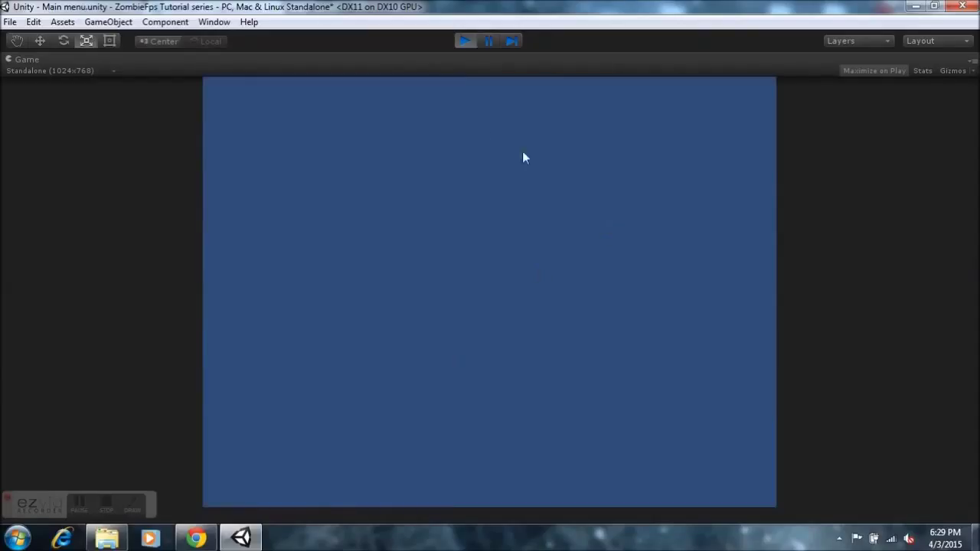
pyautogui.click(463, 41)
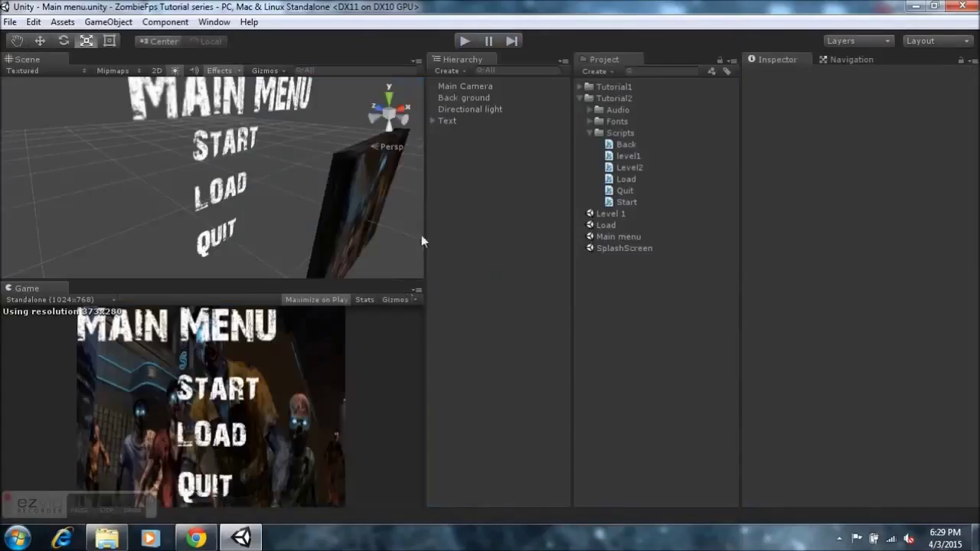
pyautogui.click(466, 43)
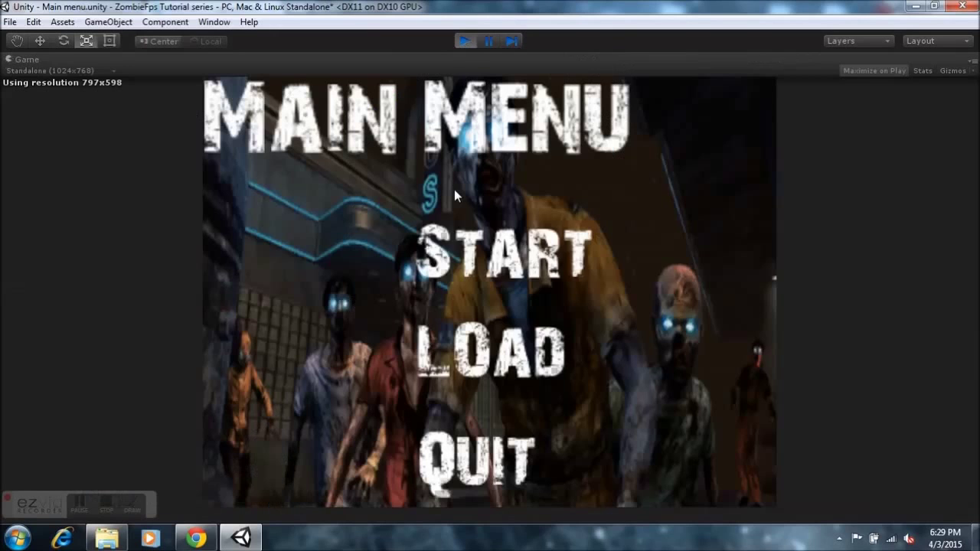
pyautogui.click(485, 360)
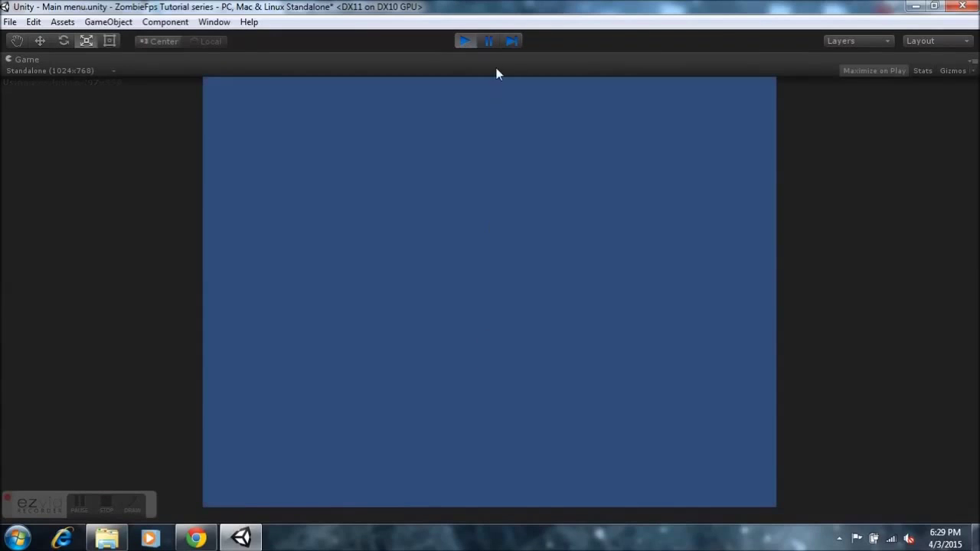
pyautogui.click(467, 41)
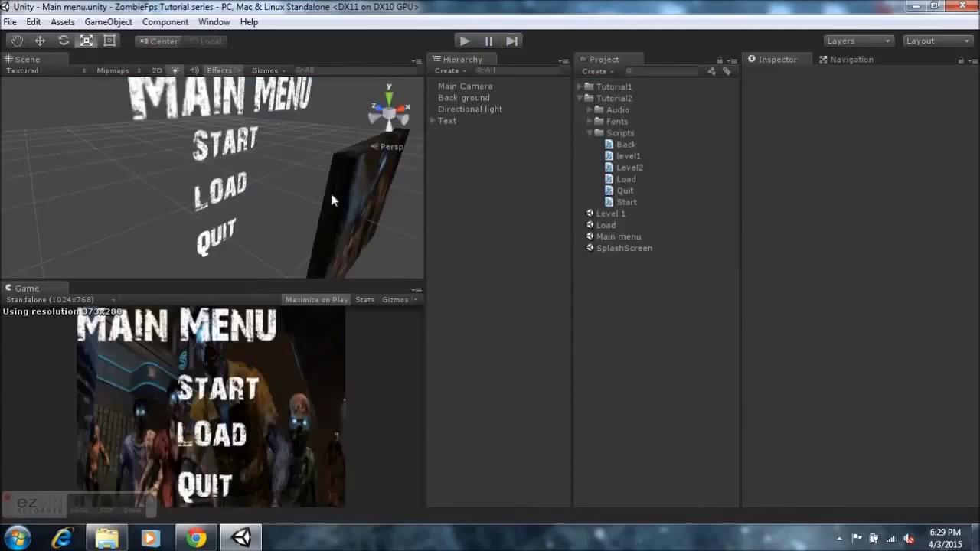
# Save the Main menu scene and review the order of all four scenes in the build settings
pyautogui.click(10, 21)
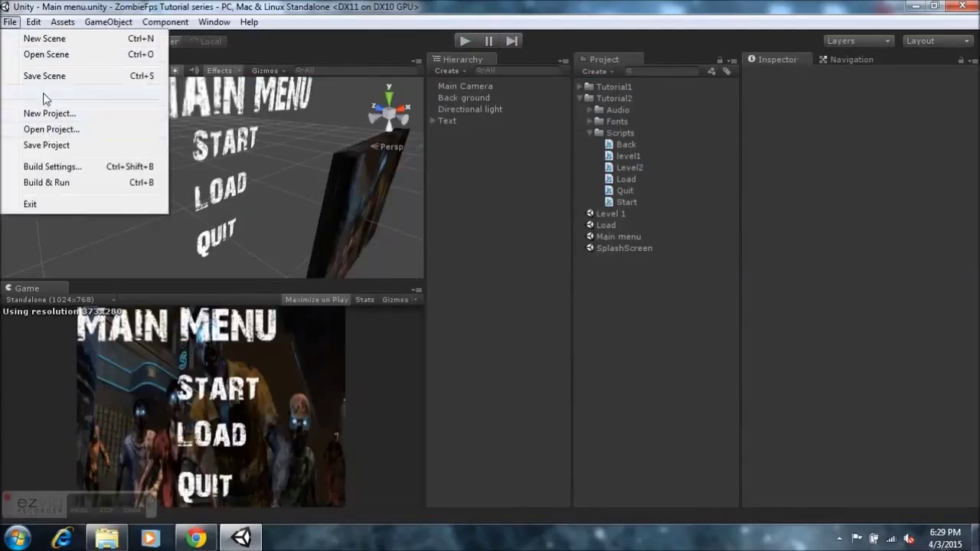
pyautogui.click(46, 77)
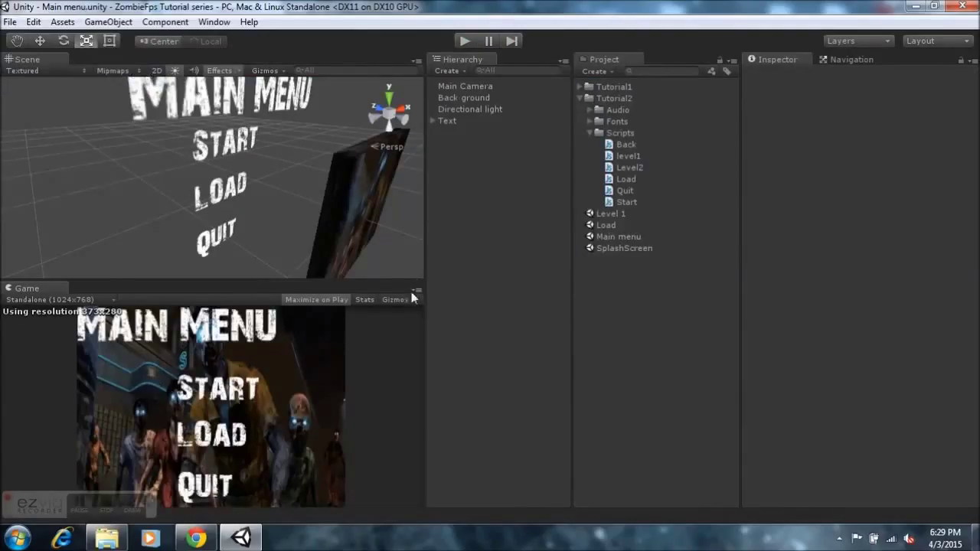
pyautogui.click(10, 21)
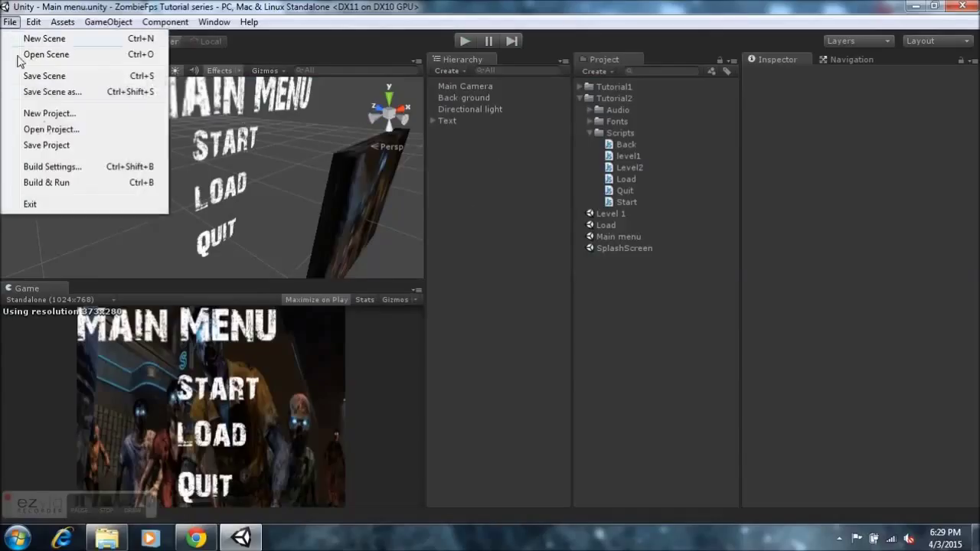
pyautogui.click(47, 166)
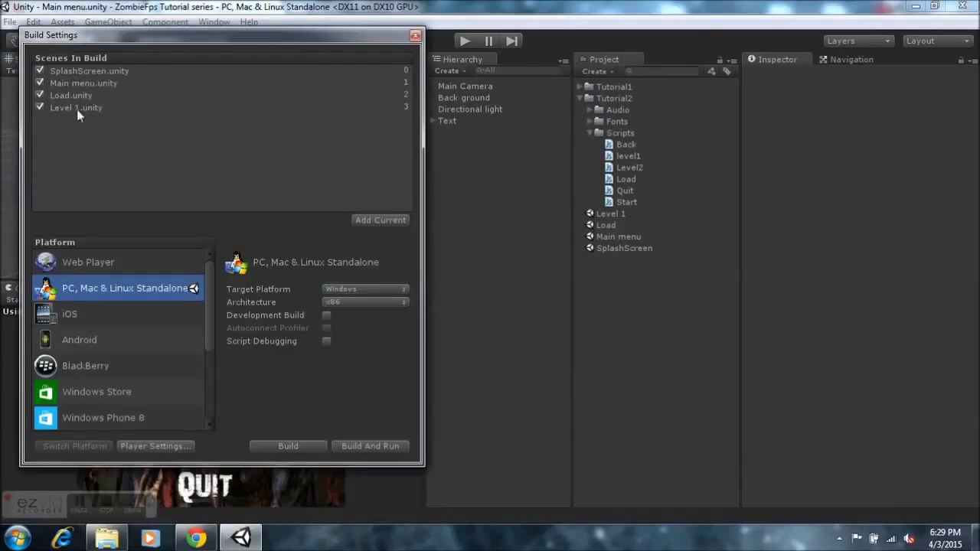
pyautogui.click(97, 72)
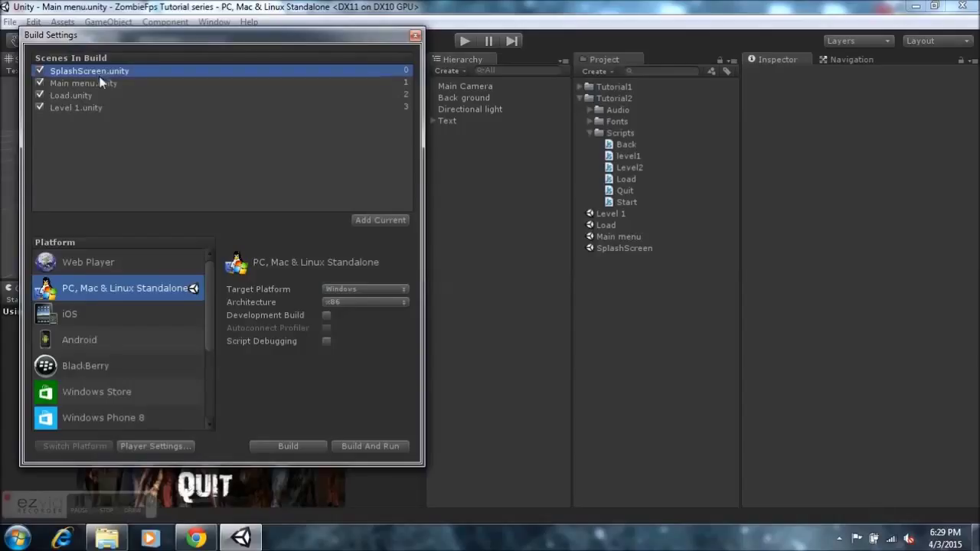
pyautogui.click(102, 84)
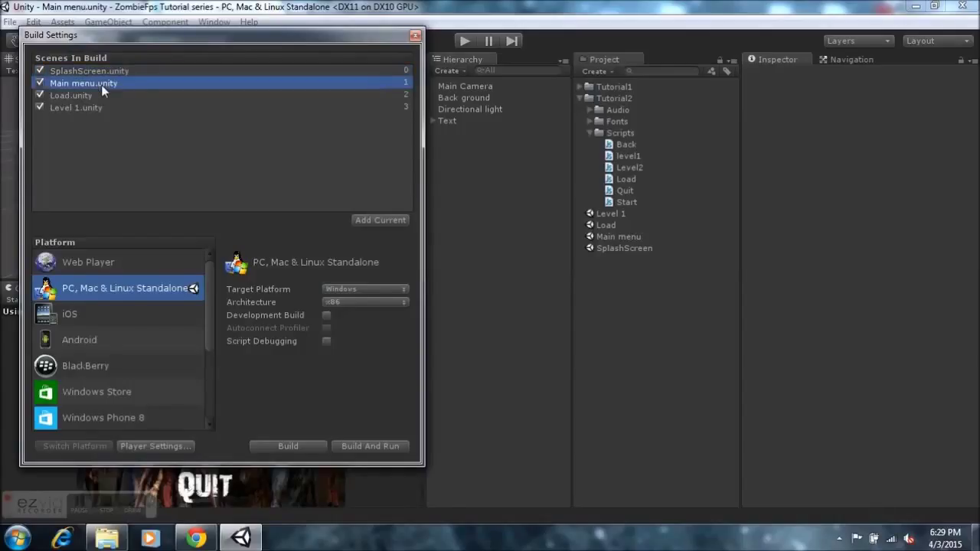
pyautogui.click(100, 97)
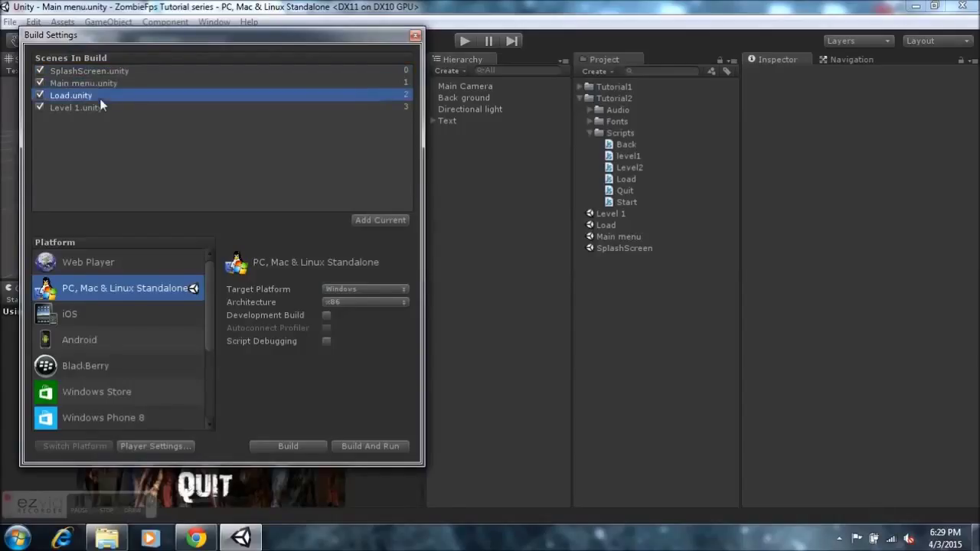
pyautogui.click(100, 107)
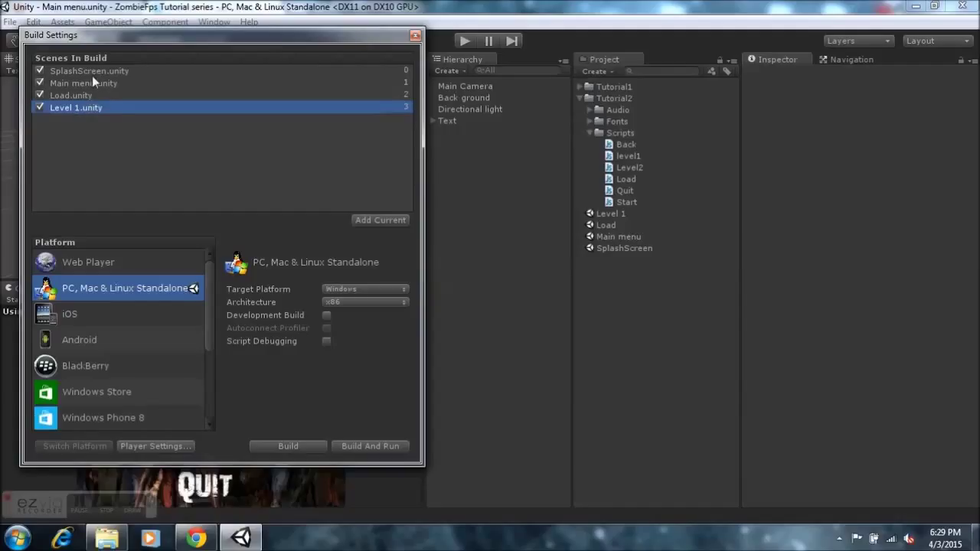
pyautogui.click(415, 36)
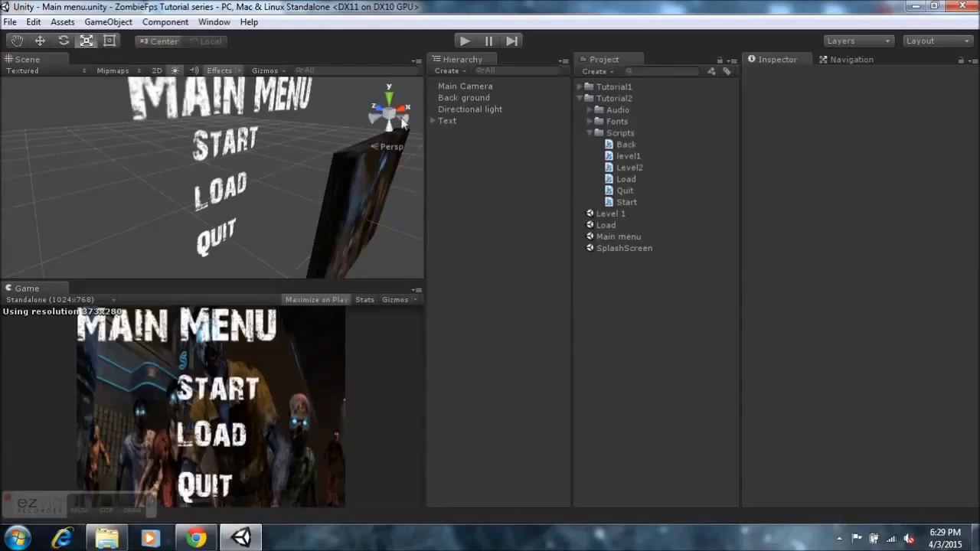
# Preview the main menu in play mode, then stop it
pyautogui.click(464, 41)
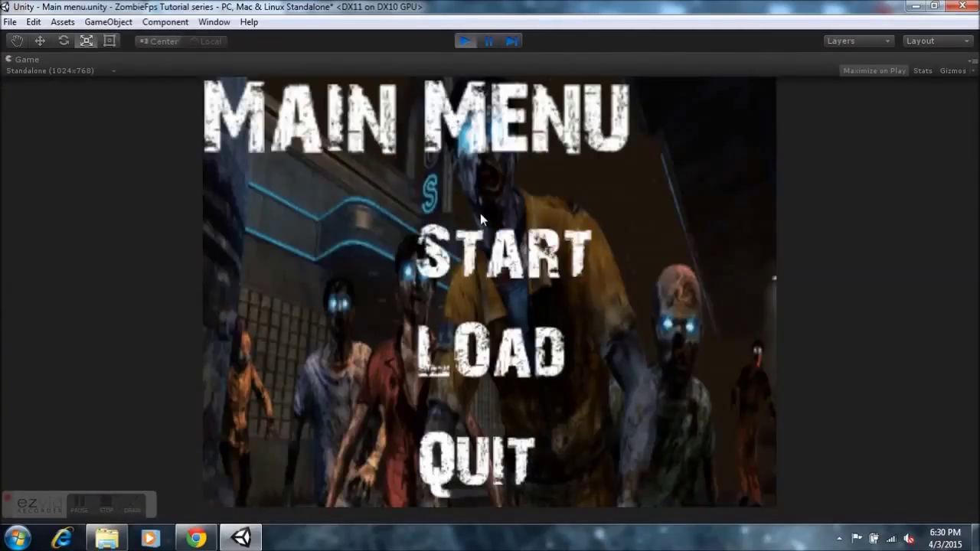
pyautogui.click(465, 41)
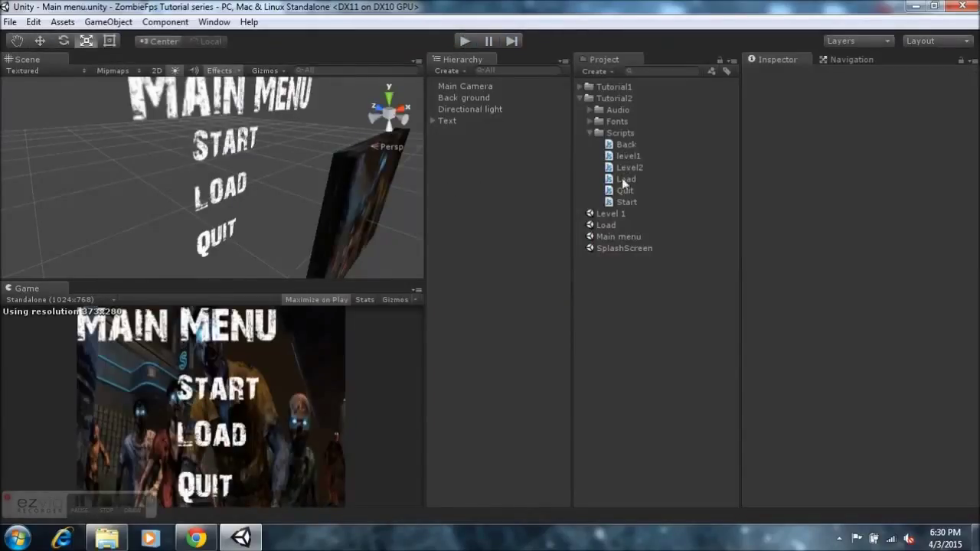
# Open the Start script in MonoDevelop, set the OnMouseEnter material color to Color.red and save the script
pyautogui.click(622, 202)
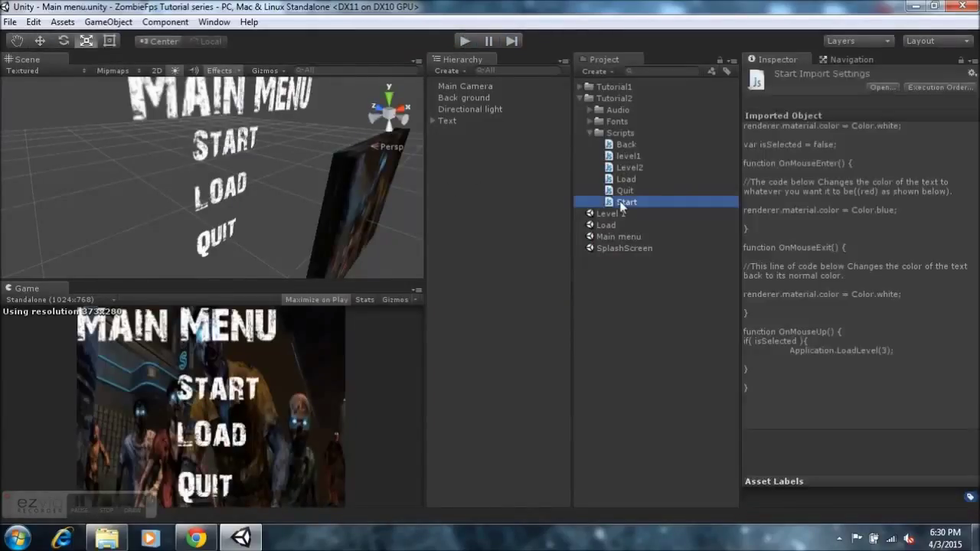
pyautogui.click(880, 86)
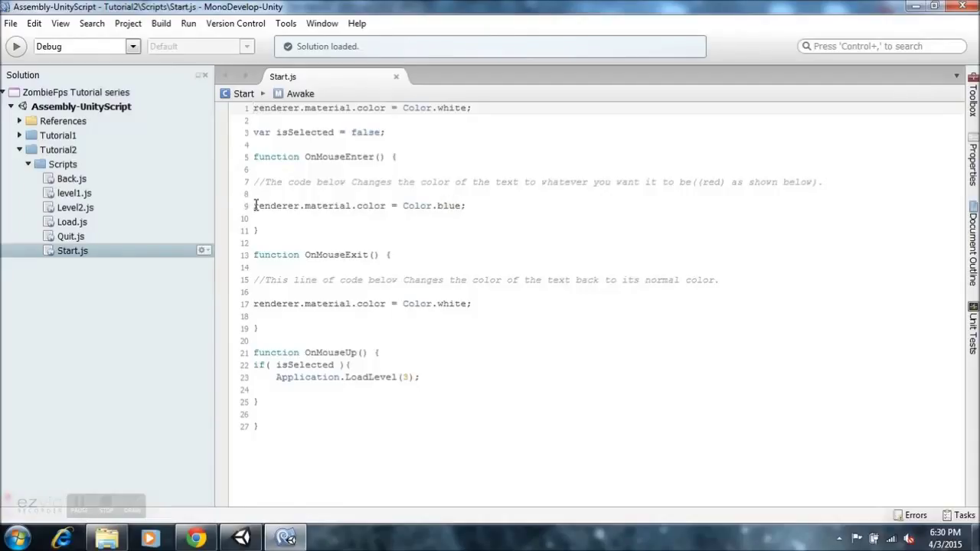
pyautogui.moveTo(254, 205); pyautogui.dragTo(298, 207)
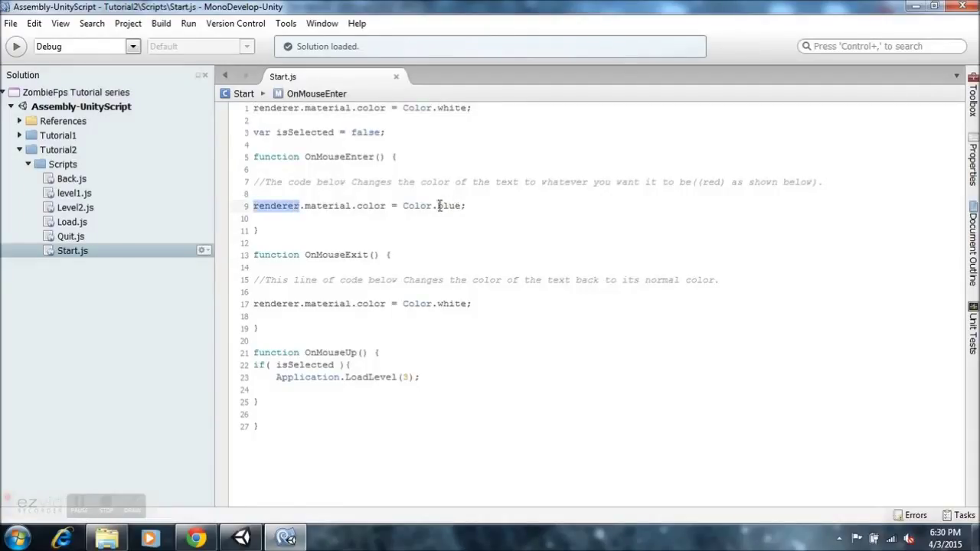
pyautogui.moveTo(438, 205); pyautogui.dragTo(463, 206)
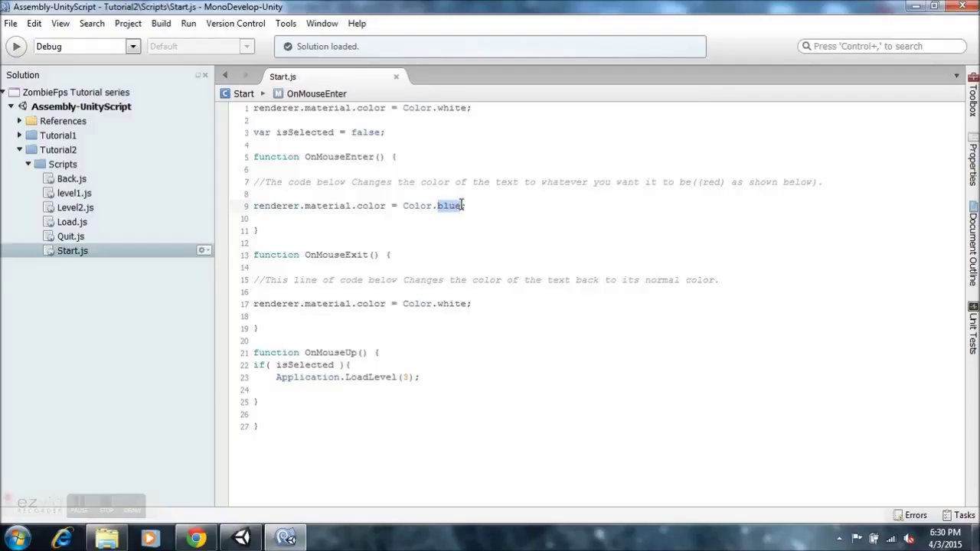
pyautogui.press('BackSpace')
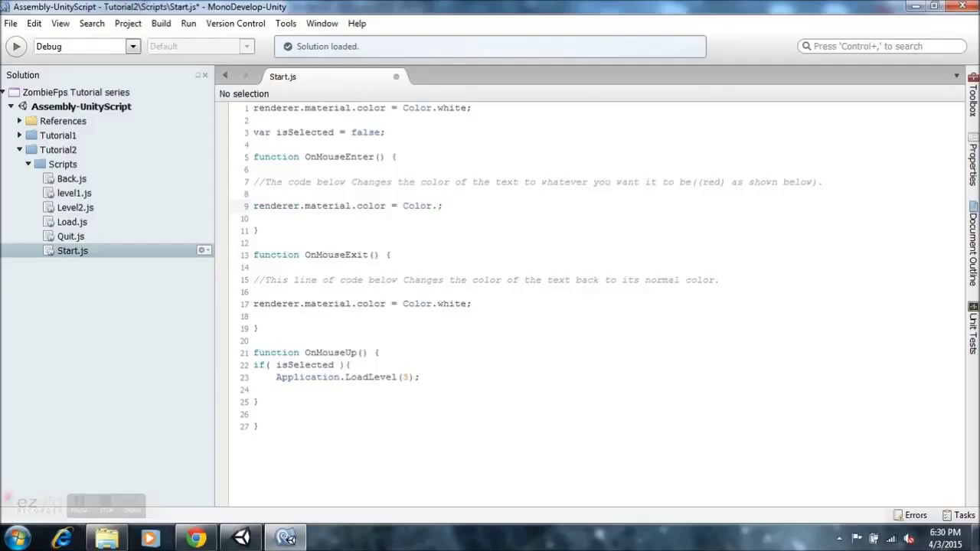
pyautogui.write('red')
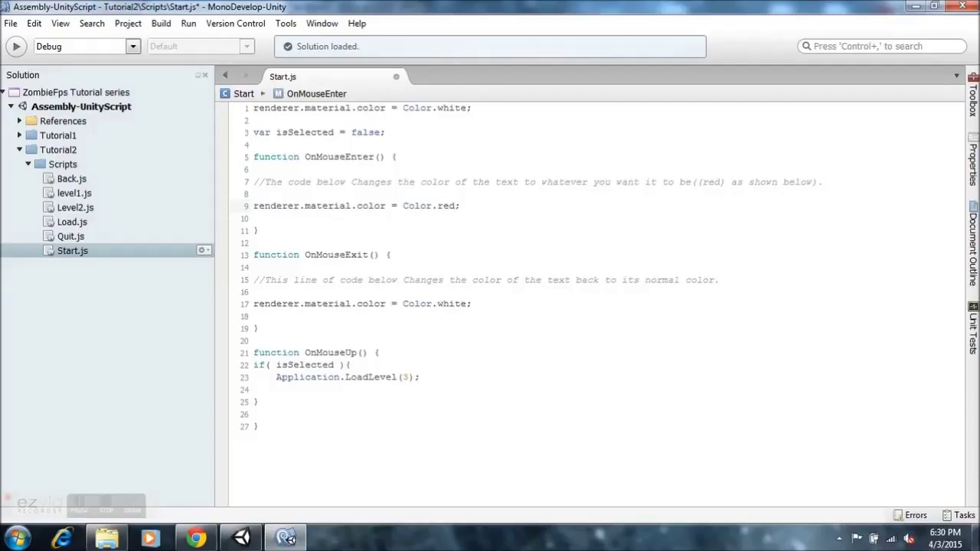
pyautogui.click(11, 25)
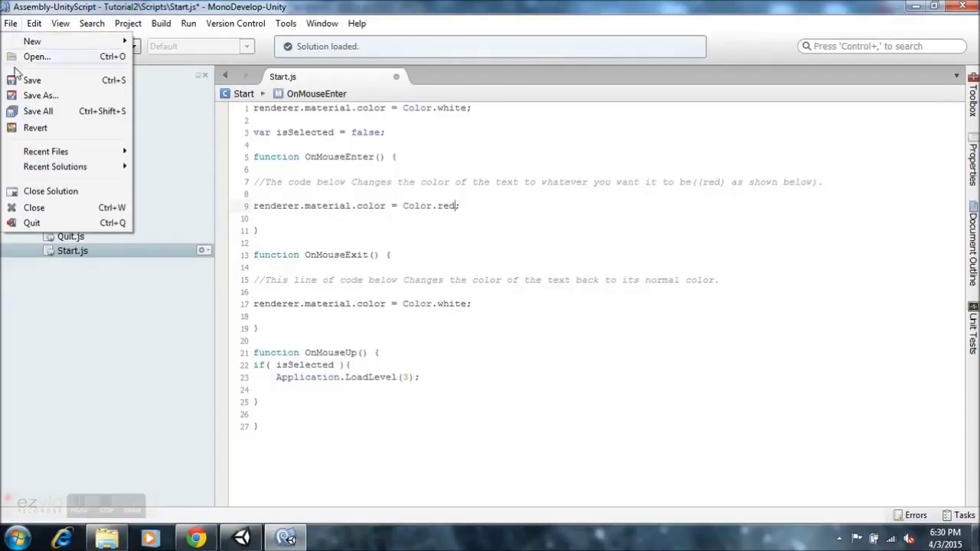
pyautogui.click(21, 80)
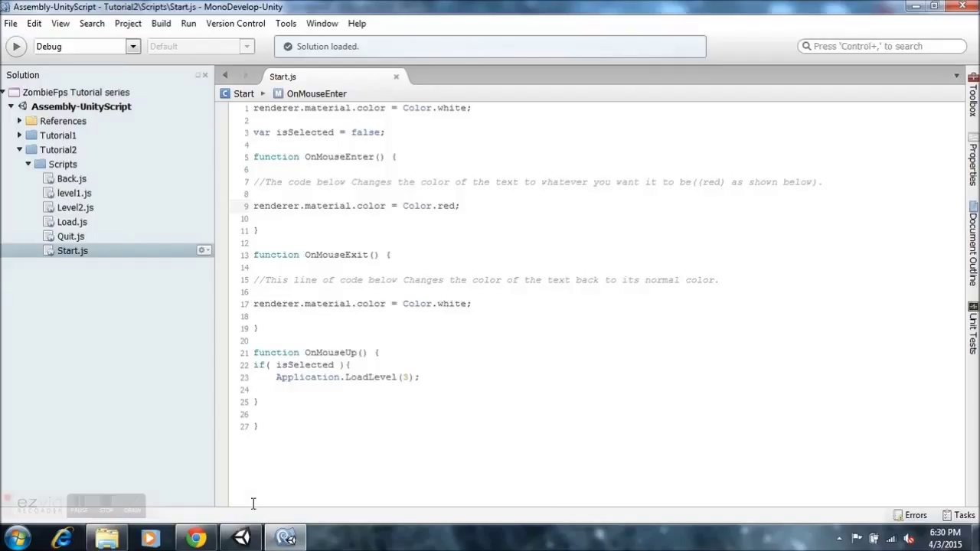
# Switch back to Unity and test the Start text's hover color in play mode
pyautogui.click(242, 538)
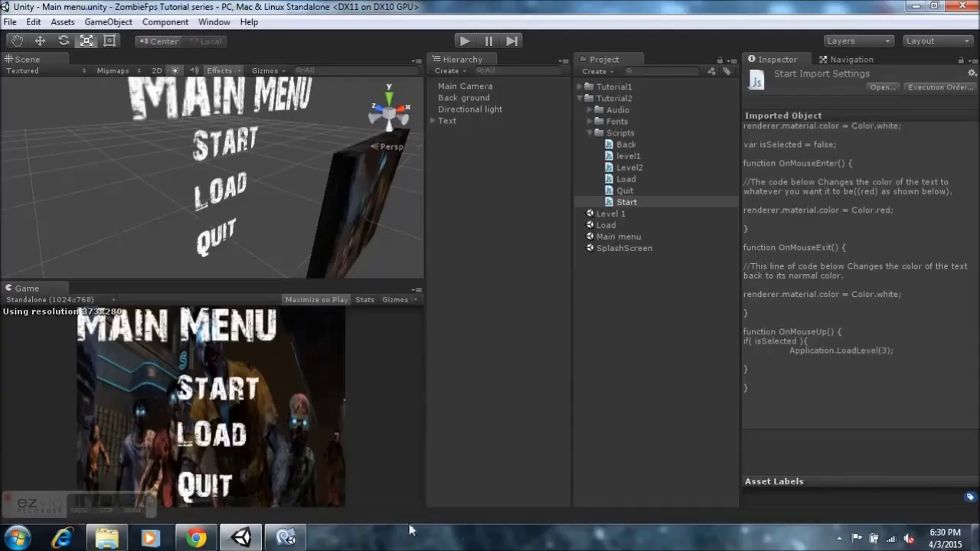
pyautogui.click(465, 41)
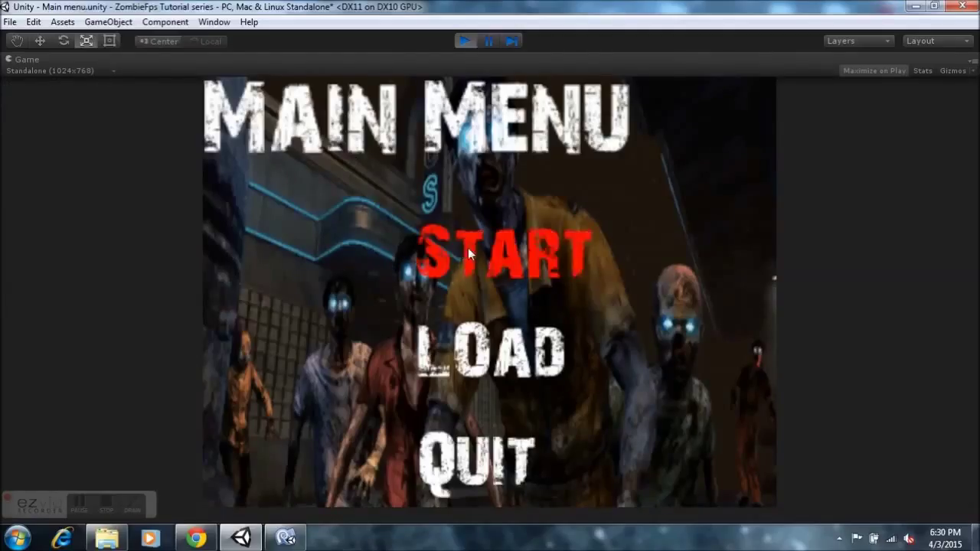
pyautogui.click(462, 40)
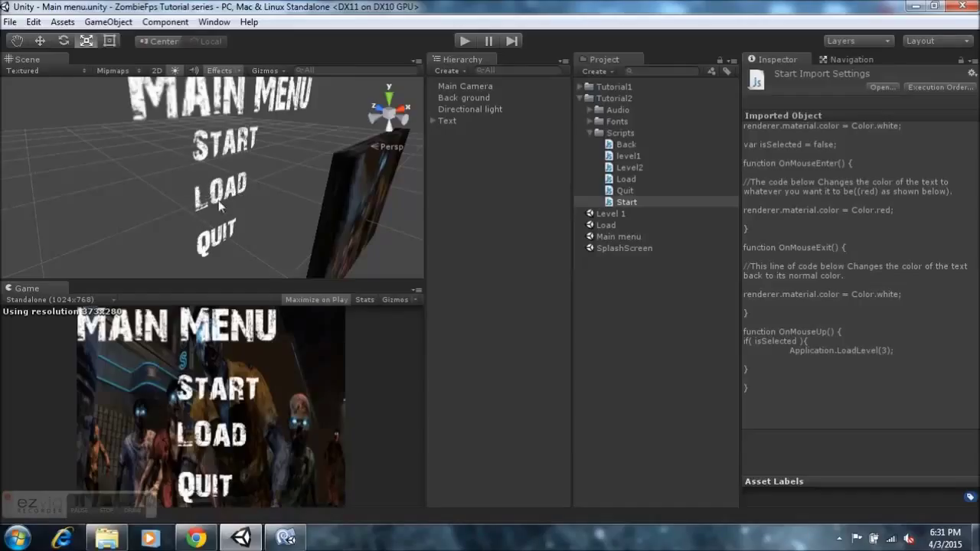
pyautogui.scroll(-5, 227, 202)
pyautogui.moveTo(344, 213); pyautogui.dragTo(210, 127, button='right')
pyautogui.moveTo(256, 167); pyautogui.dragTo(213, 91, button='middle')
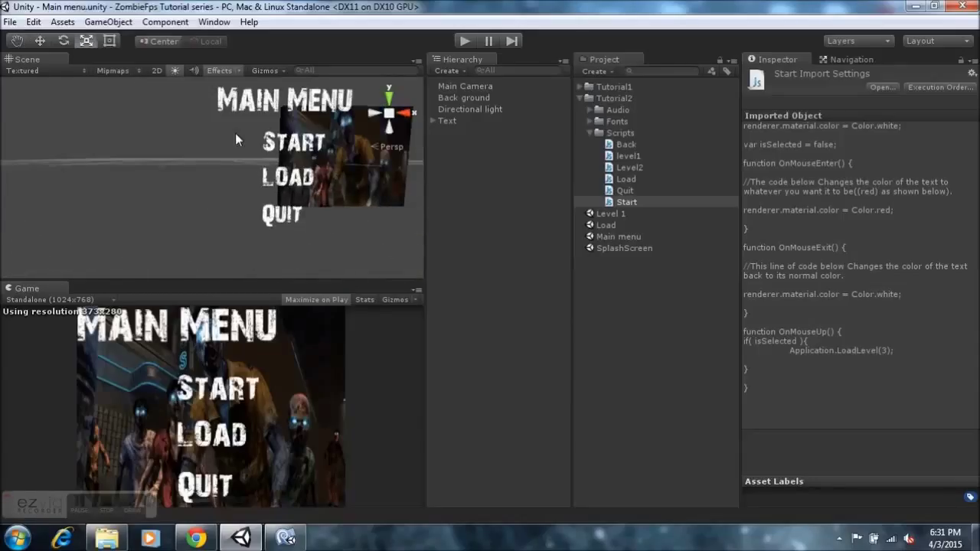